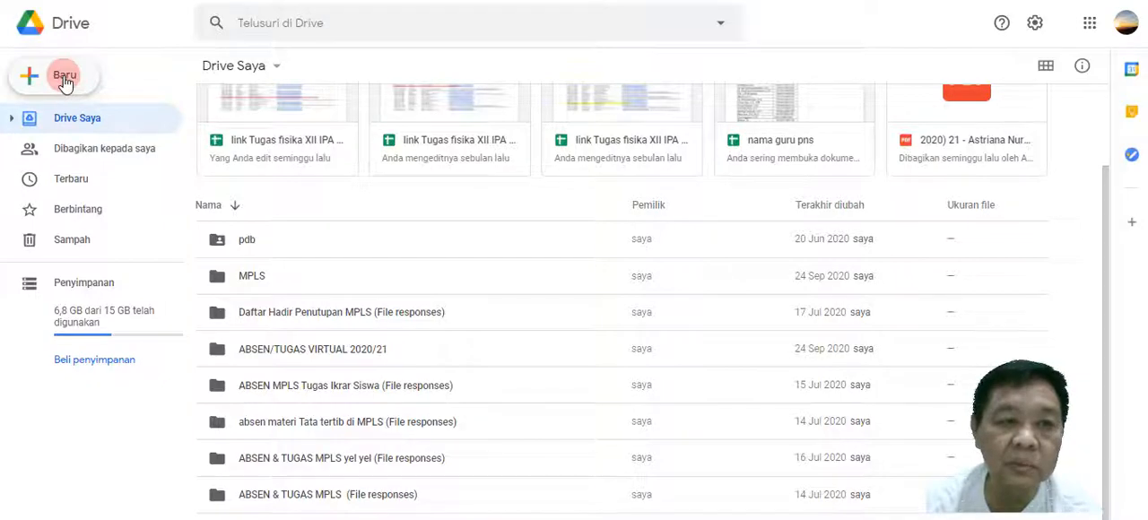
pyautogui.click(65, 81)
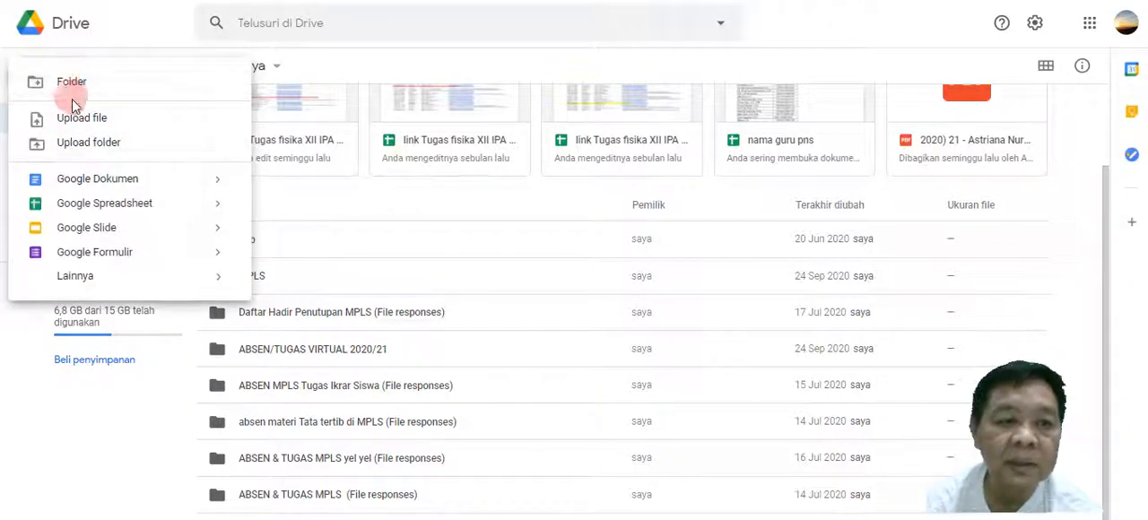
pyautogui.click(77, 144)
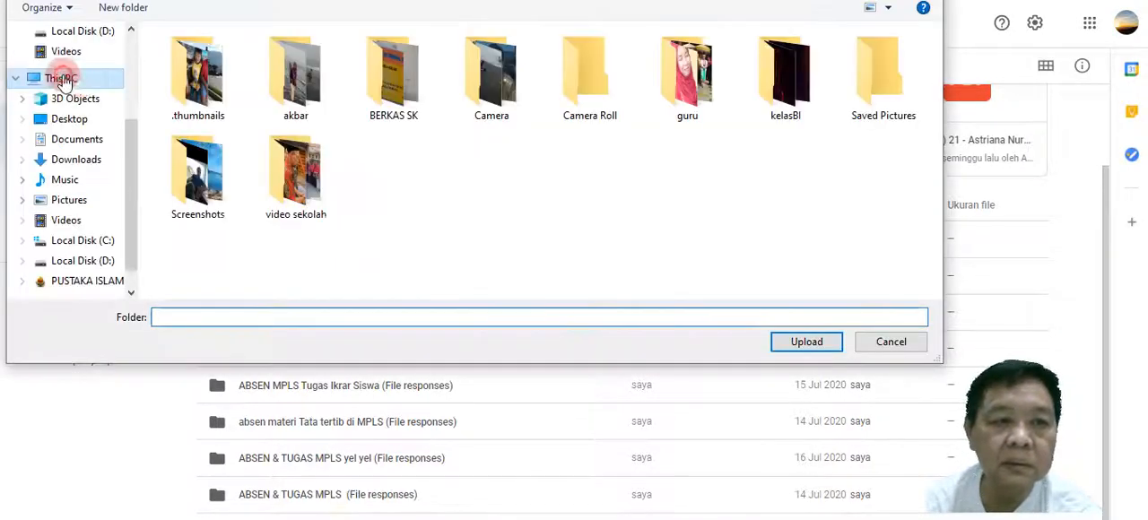
pyautogui.click(56, 78)
pyautogui.click(902, 343)
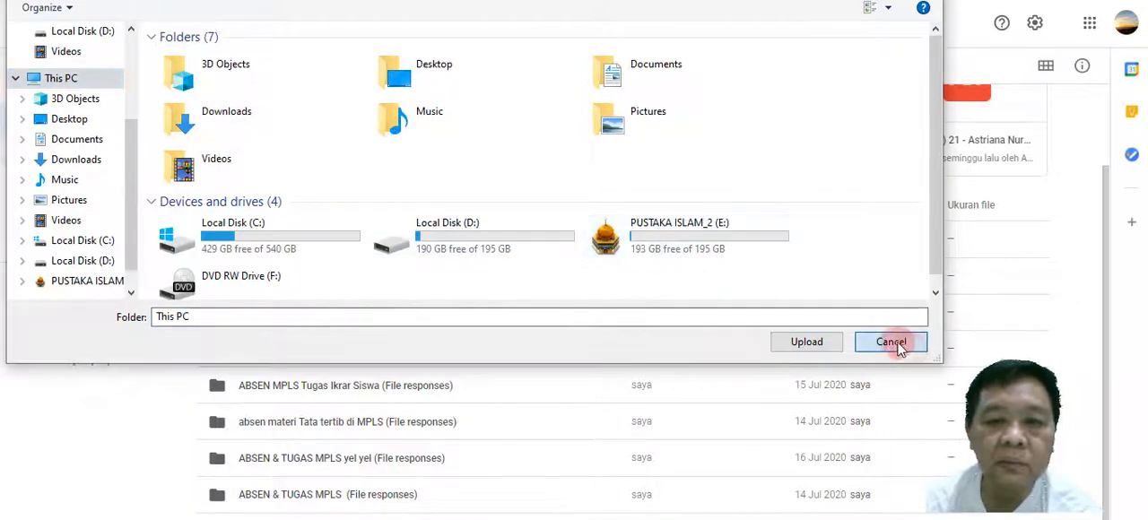
# Create a new blank Google Sites website from Drive.
pyautogui.click(65, 77)
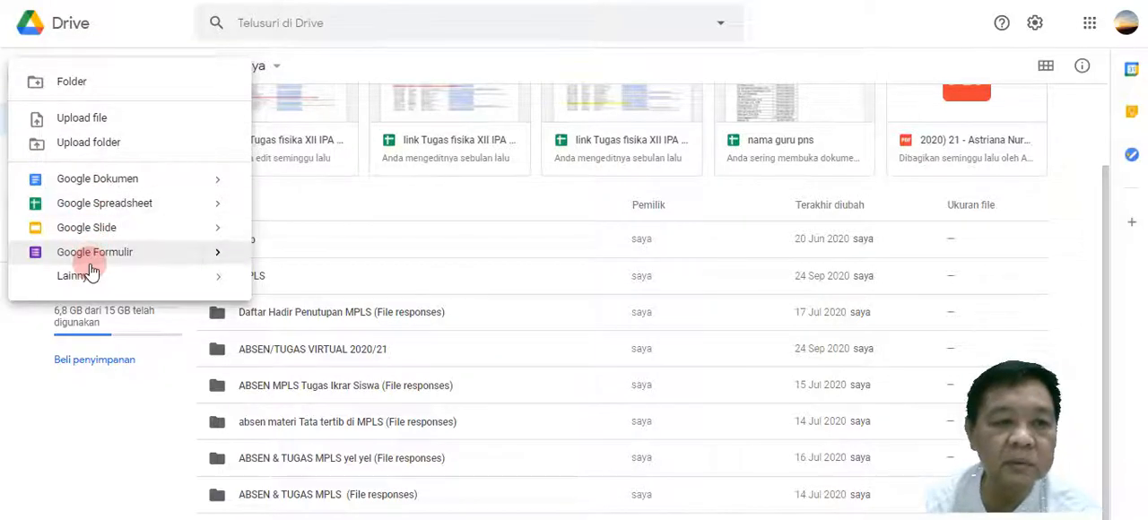
pyautogui.moveTo(81, 280)
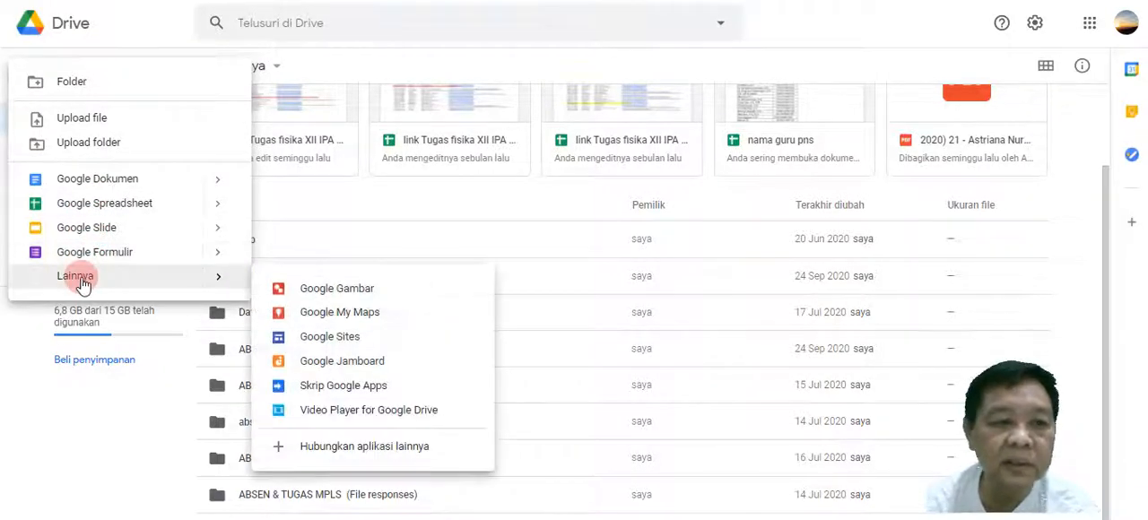
pyautogui.click(340, 341)
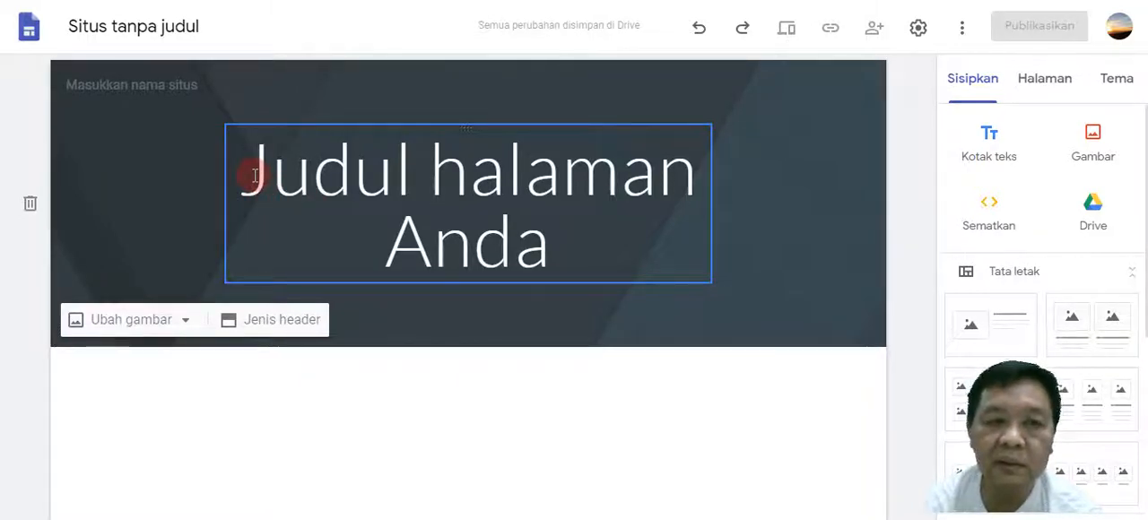
# Replace the placeholder page title in the header with "Kelas Fisika SMAN 128".
pyautogui.click(255, 176)
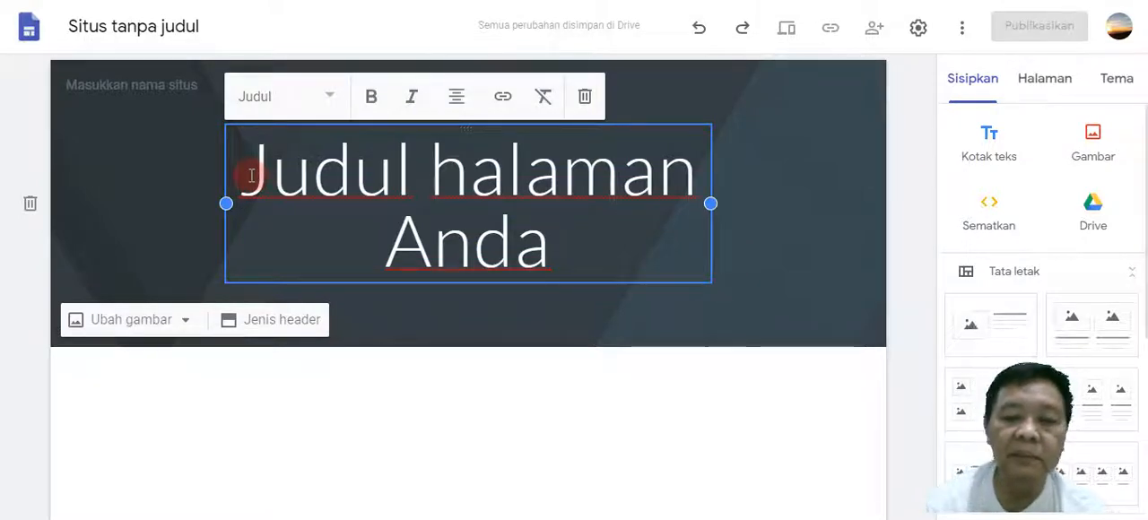
pyautogui.hotkey('shift', 'End')
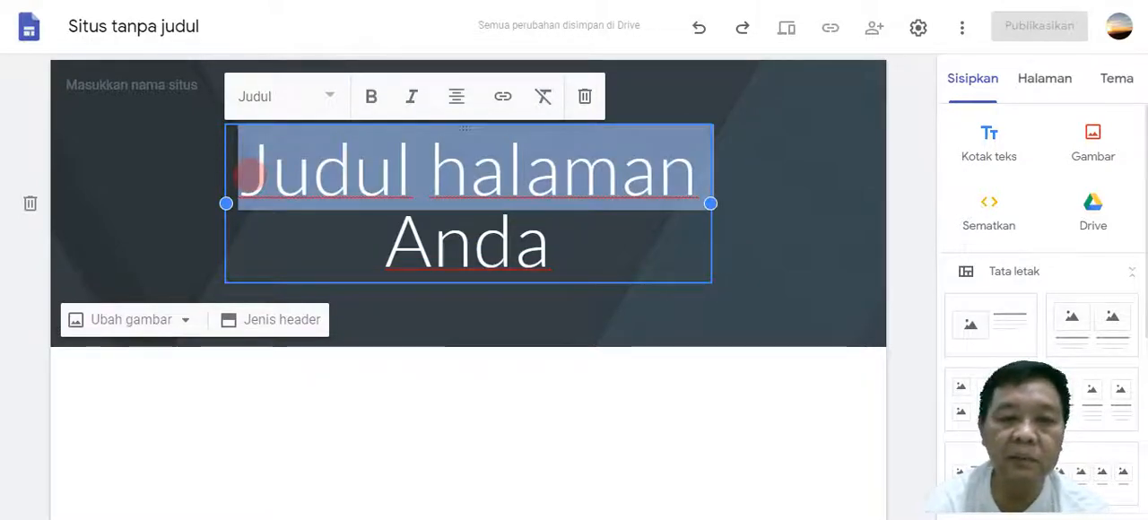
pyautogui.hotkey('shift', 'Down')
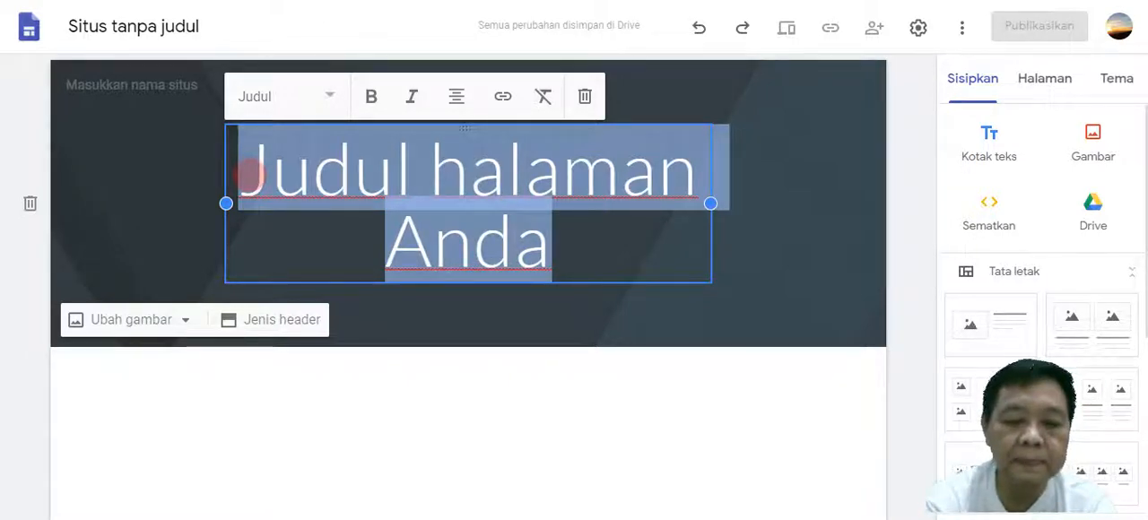
pyautogui.write('Kelas Fisika')
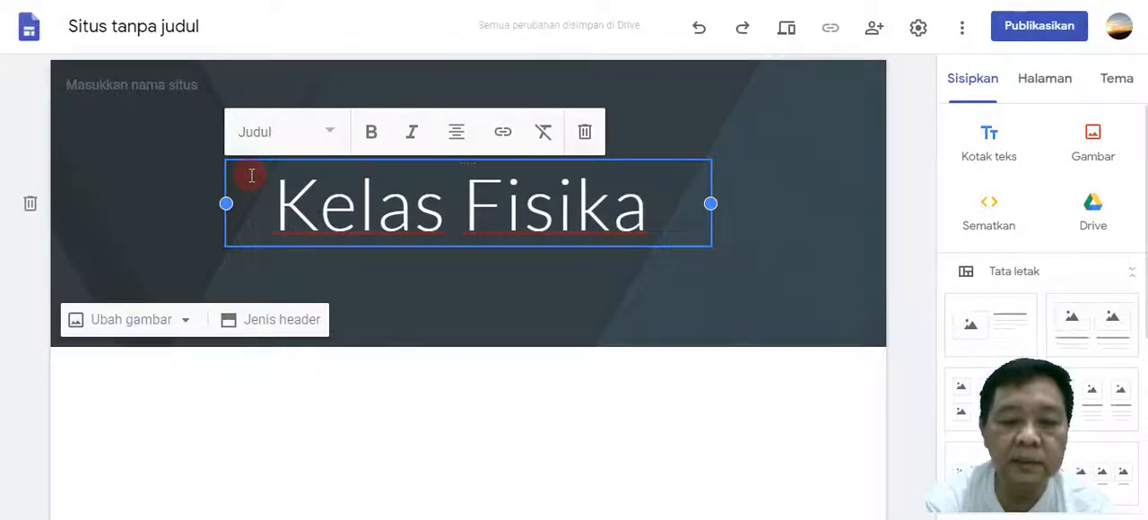
pyautogui.write(' SMA')
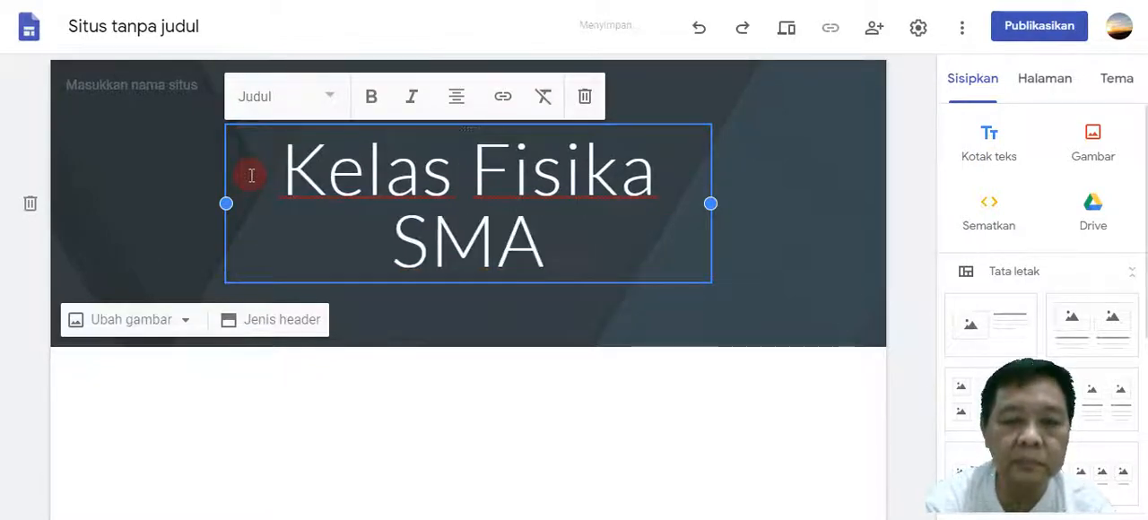
pyautogui.write('N 128')
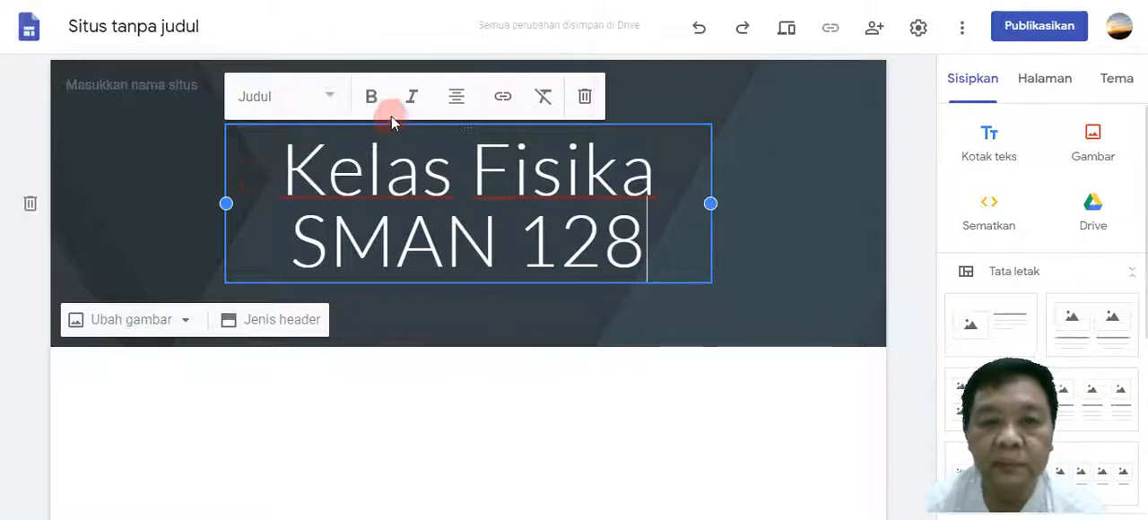
pyautogui.click(488, 309)
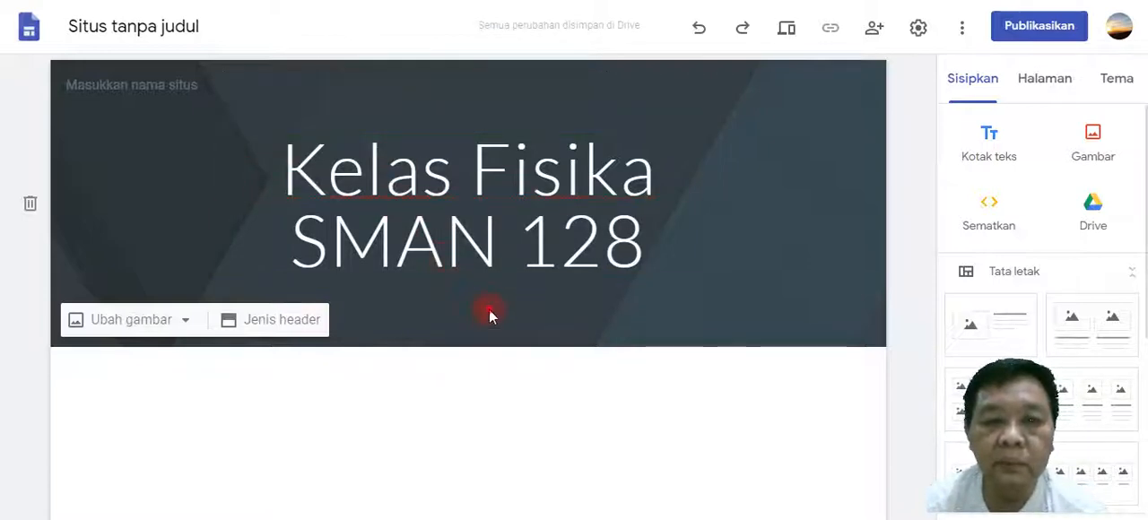
# Change the header title's text style to the smaller "Judul" heading, the one just above Subjudul.
pyautogui.click(477, 242)
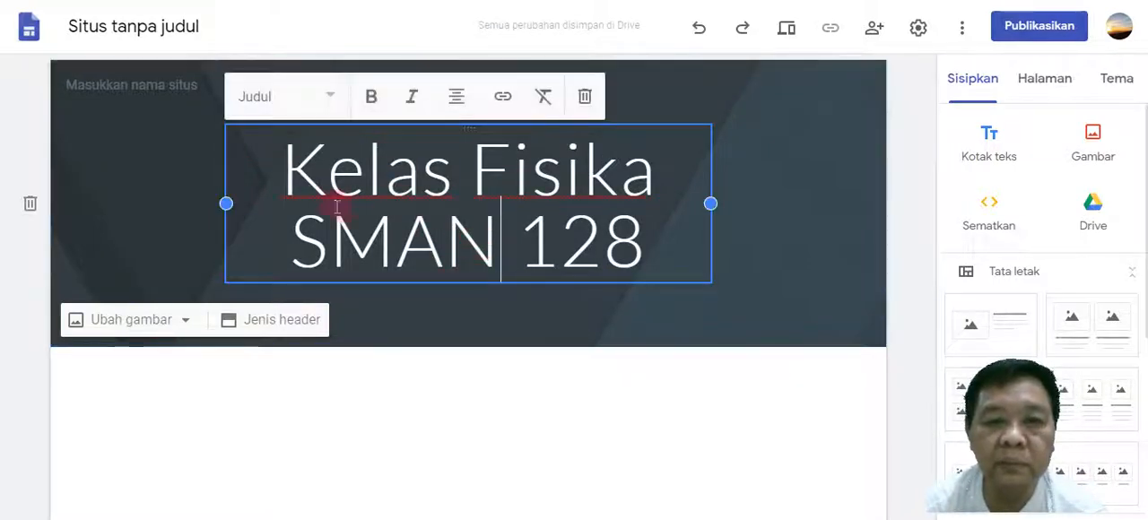
pyautogui.click(330, 99)
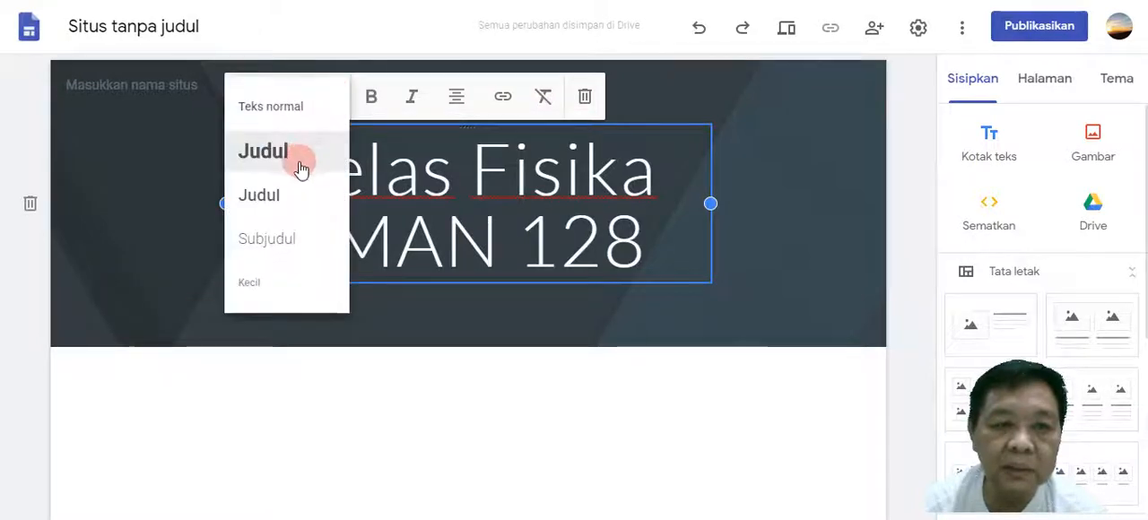
pyautogui.click(278, 196)
pyautogui.click(278, 198)
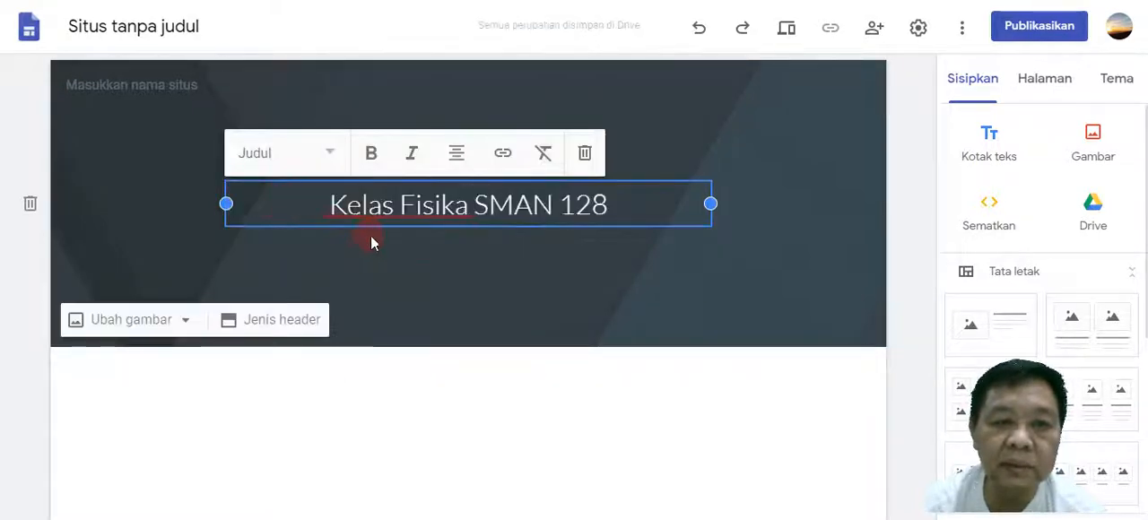
pyautogui.click(464, 279)
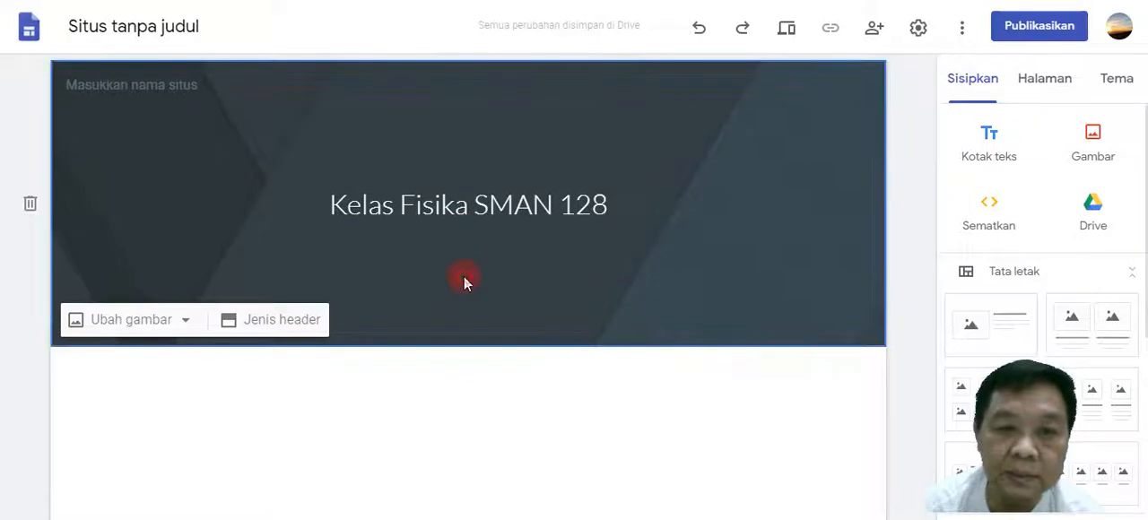
# Name the site "Kelas Virtual Fisika 128" and view its logo and favicon settings without adding any image.
pyautogui.moveTo(185, 96)
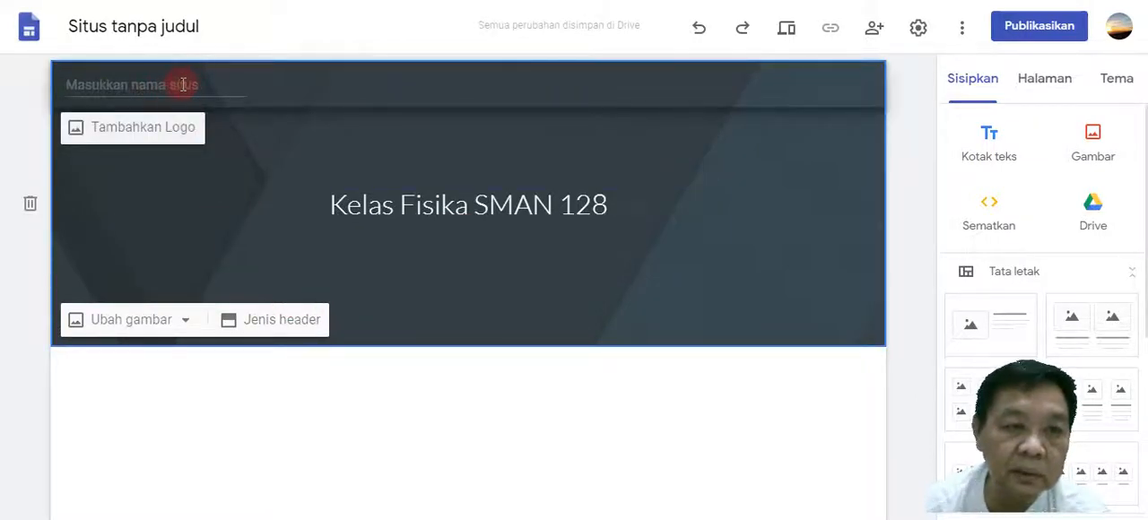
pyautogui.click(194, 87)
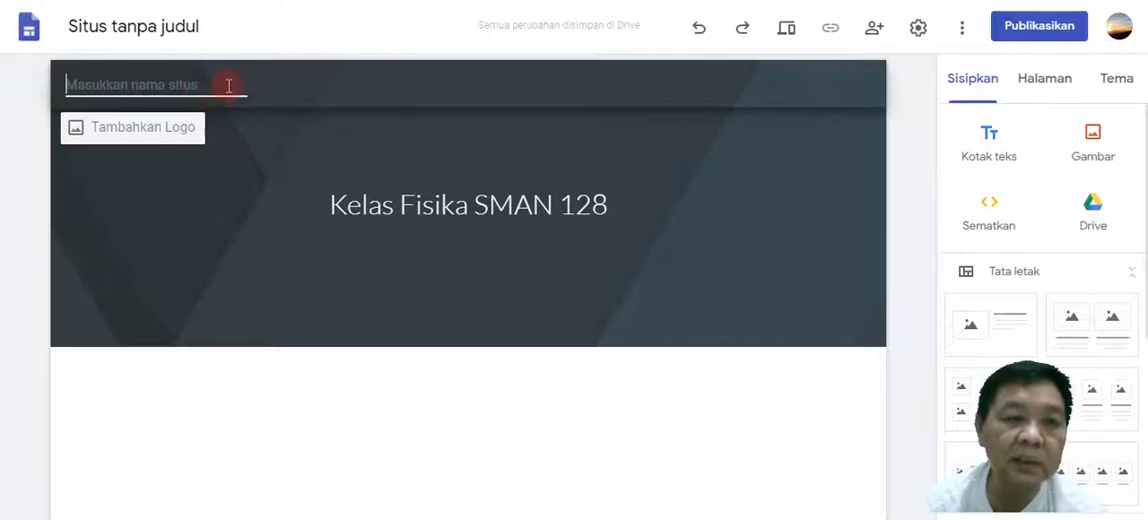
pyautogui.click(272, 111)
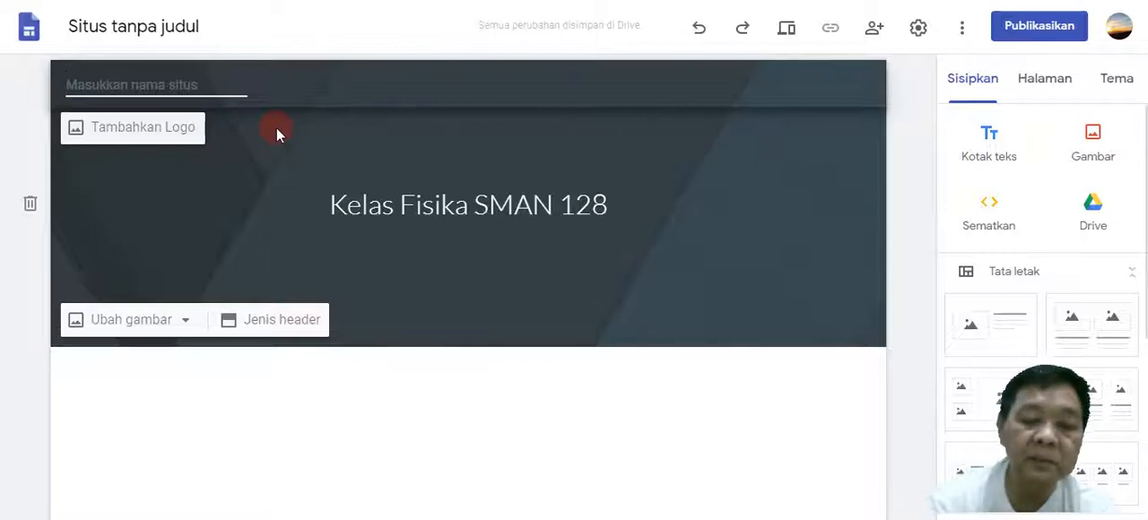
pyautogui.write('Kel')
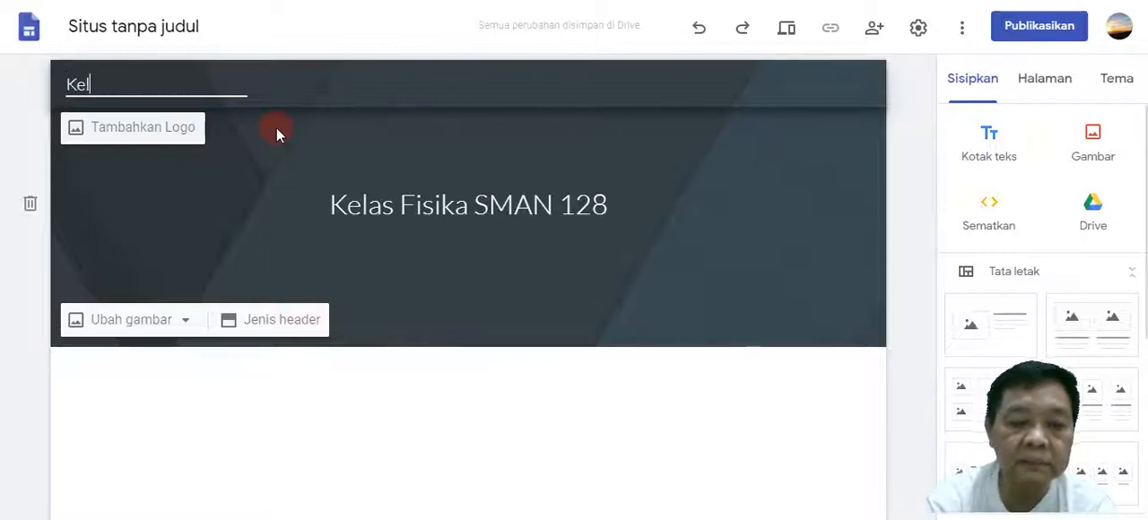
pyautogui.write('as V')
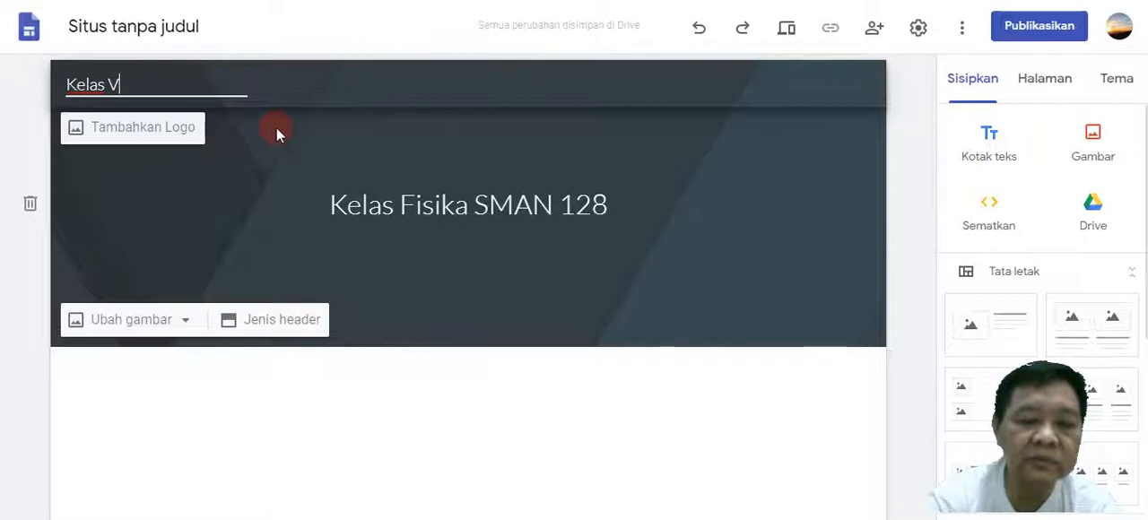
pyautogui.write('irtual Fsi')
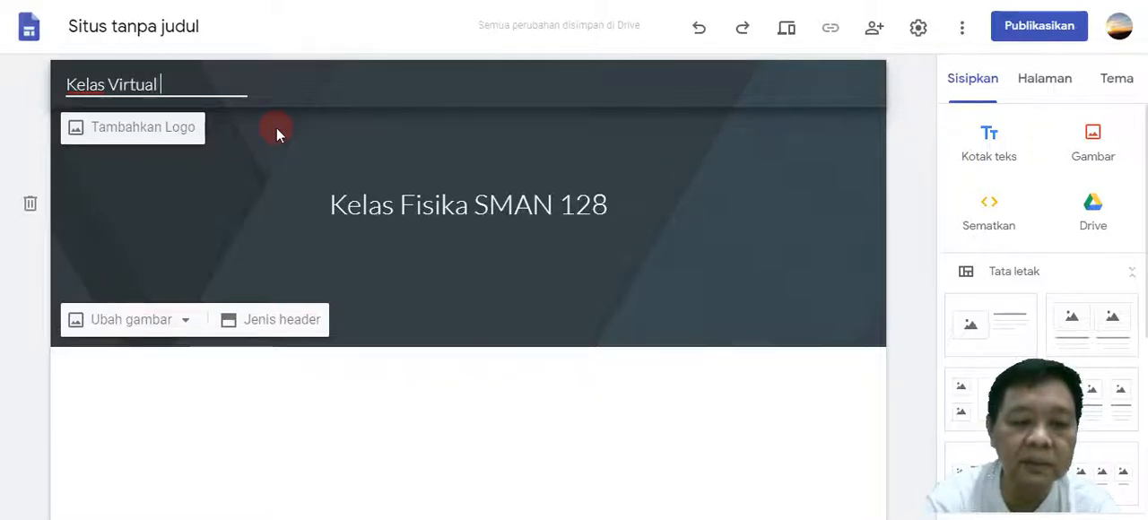
pyautogui.press('BackSpace')
pyautogui.press('BackSpace')
pyautogui.write('isika')
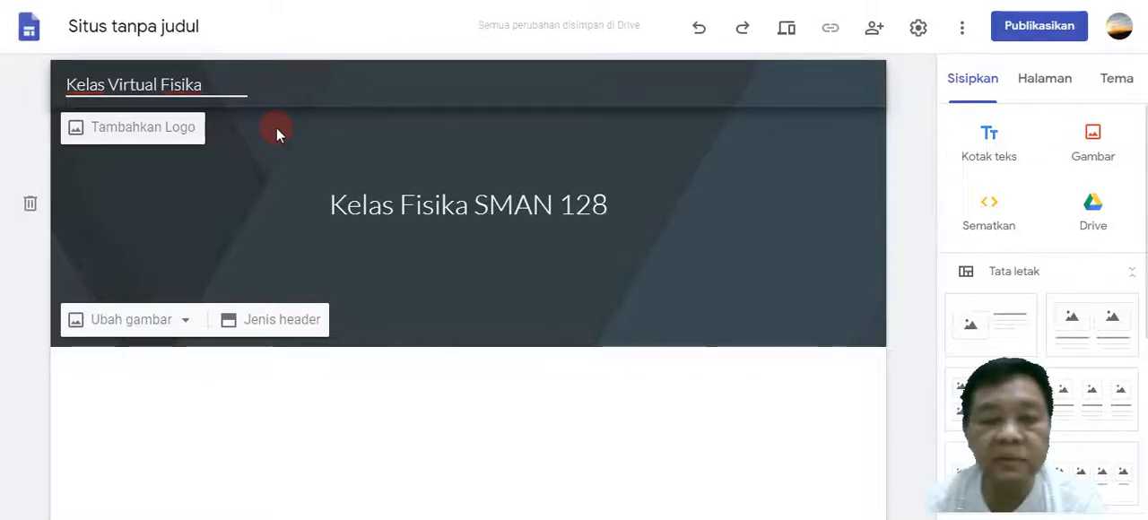
pyautogui.write(' 128')
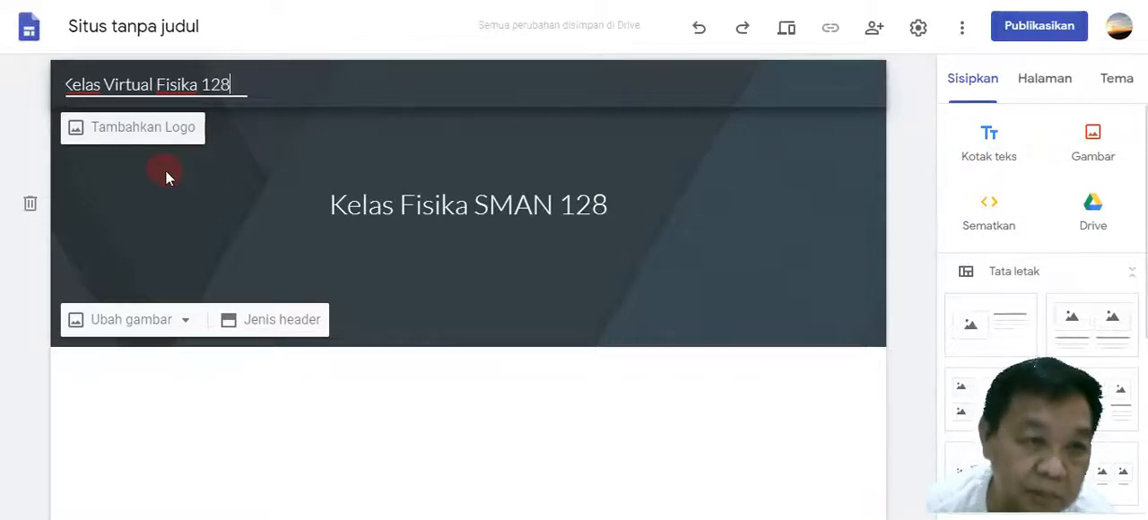
pyautogui.click(135, 135)
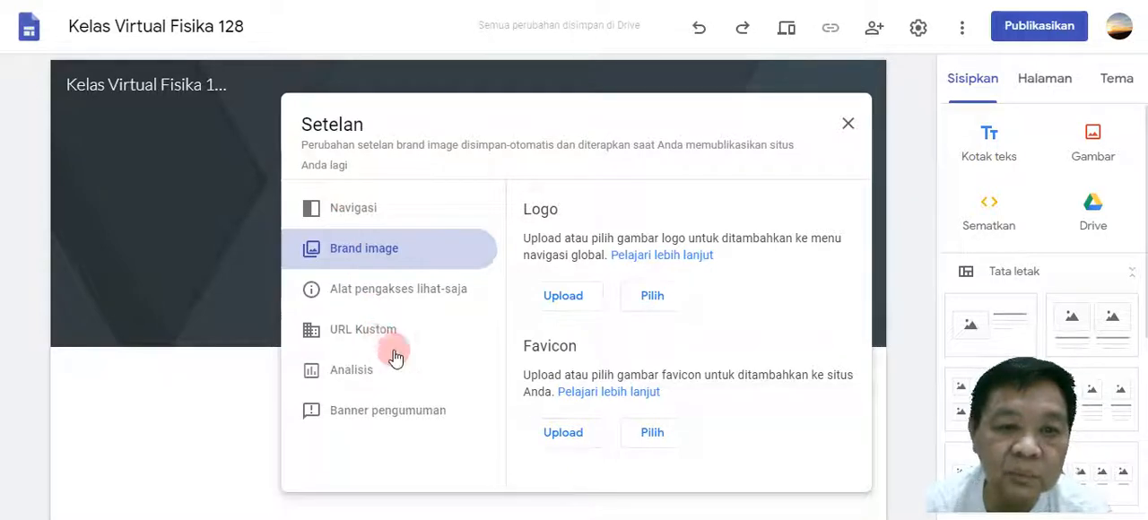
pyautogui.click(848, 125)
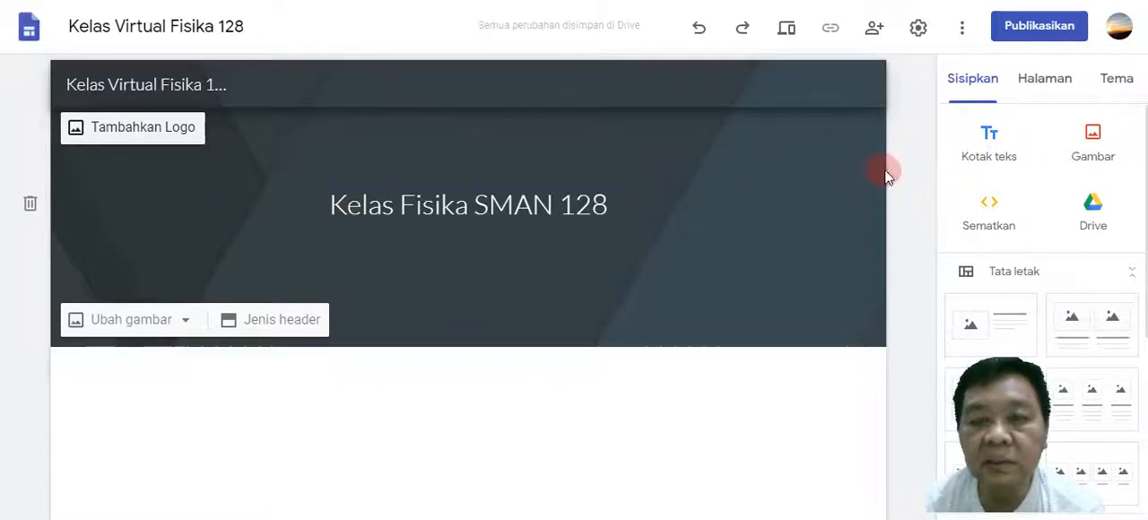
# Try the Aristoteles theme on the site.
pyautogui.click(1120, 81)
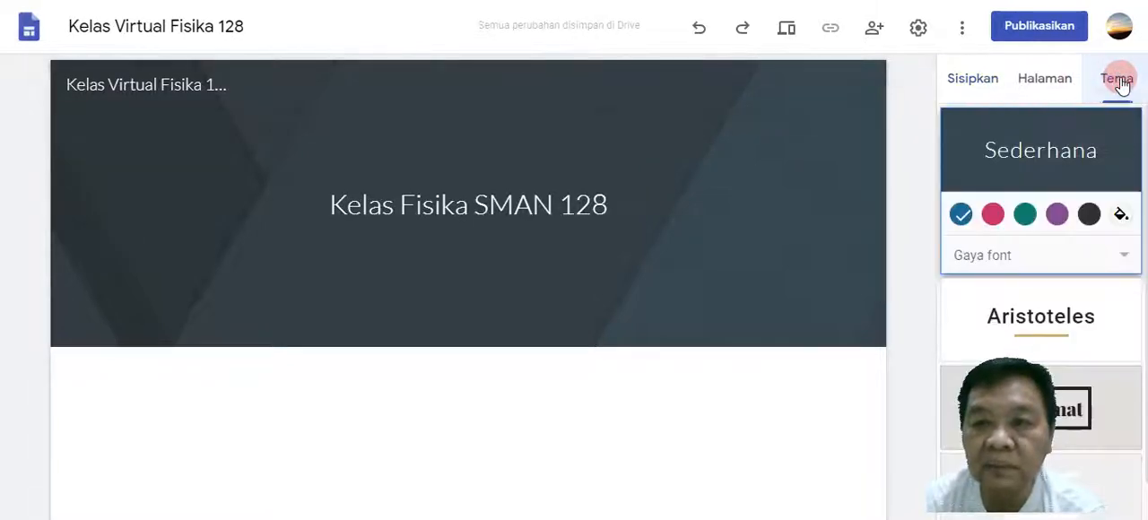
pyautogui.scroll(-3, 1094, 251)
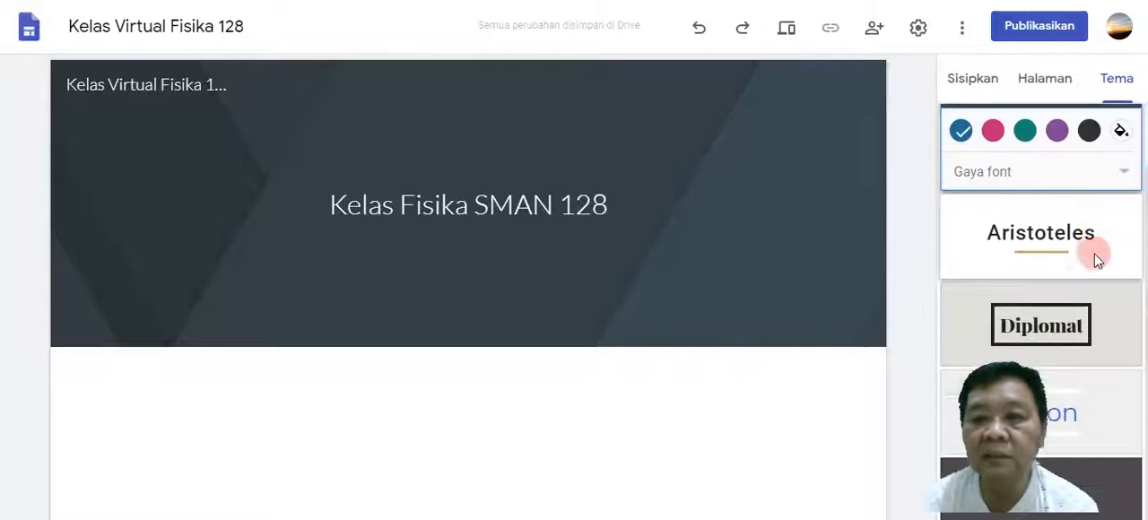
pyautogui.scroll(3, 1094, 251)
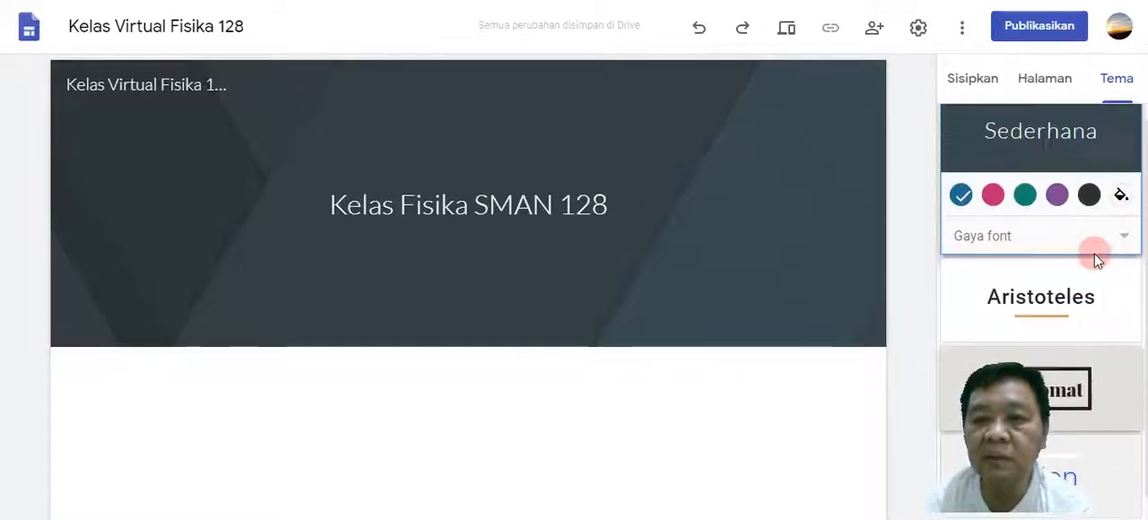
pyautogui.click(1086, 248)
pyautogui.moveTo(476, 238)
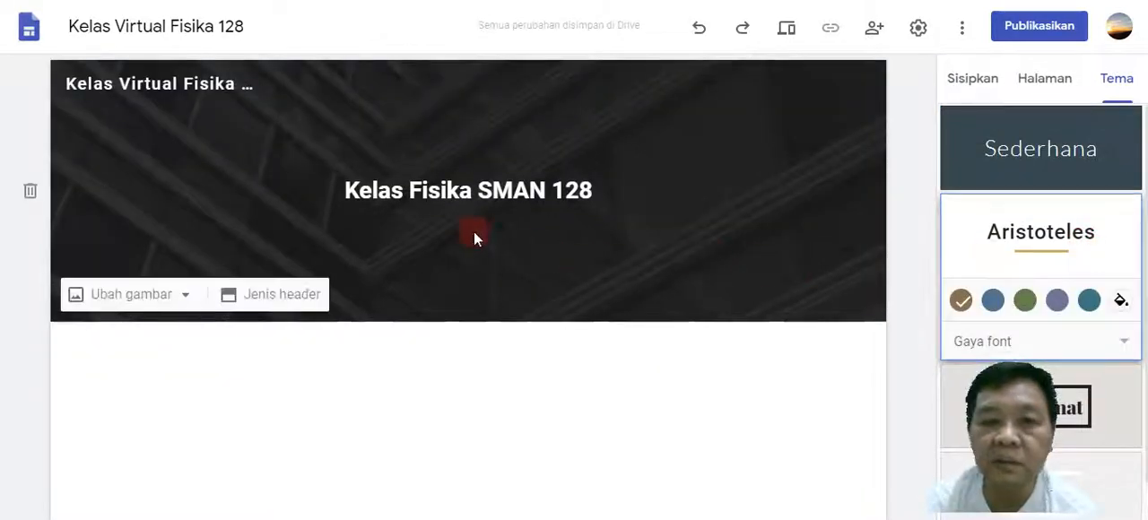
# Apply the Vision theme to the site and bring up the content elements and layouts available for insertion.
pyautogui.scroll(-2, 1094, 223)
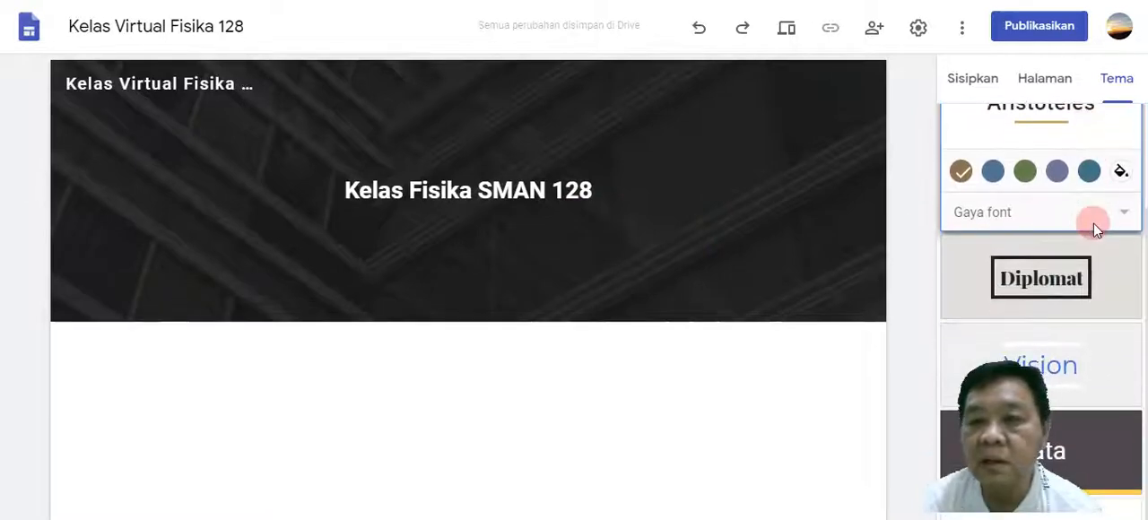
pyautogui.click(1079, 374)
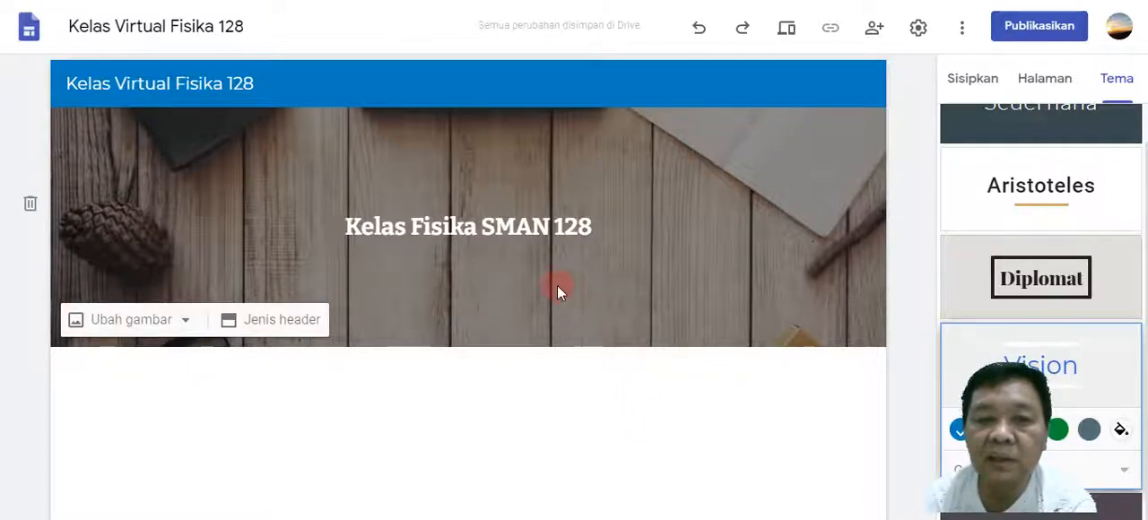
pyautogui.scroll(1, 1081, 195)
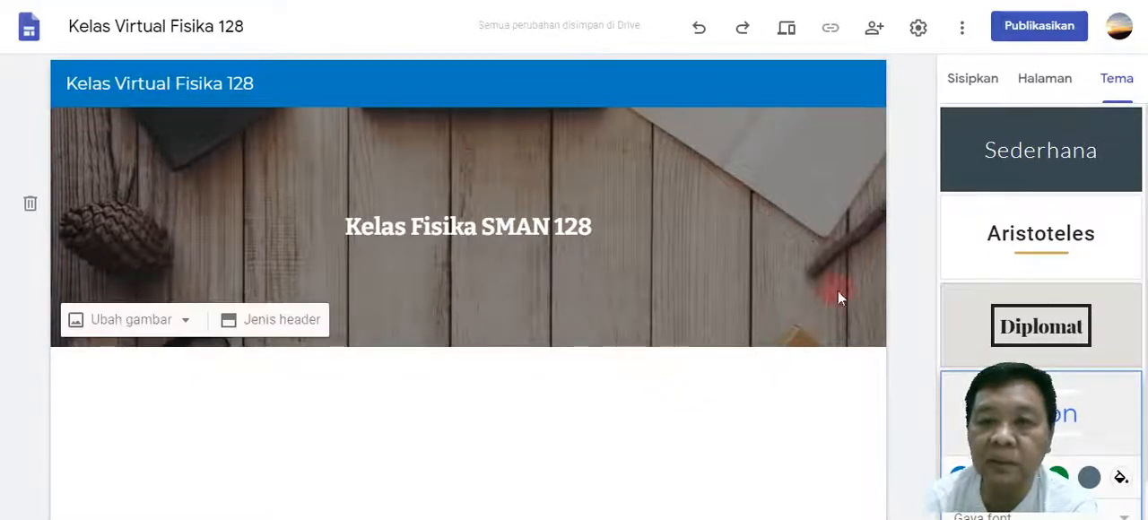
pyautogui.click(972, 81)
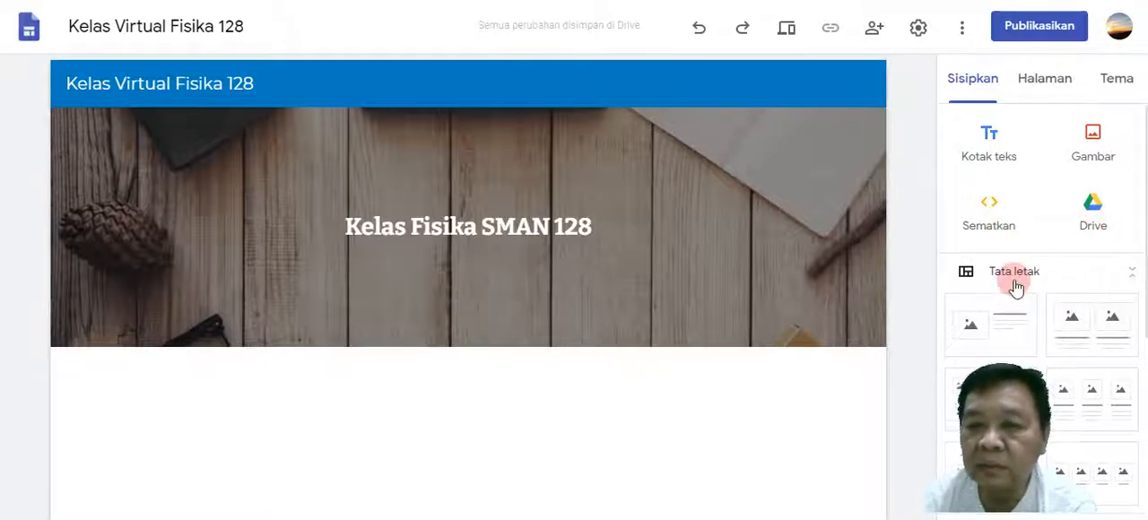
# Insert a full-width text box in a new section directly below the page header.
pyautogui.scroll(-2, 1015, 287)
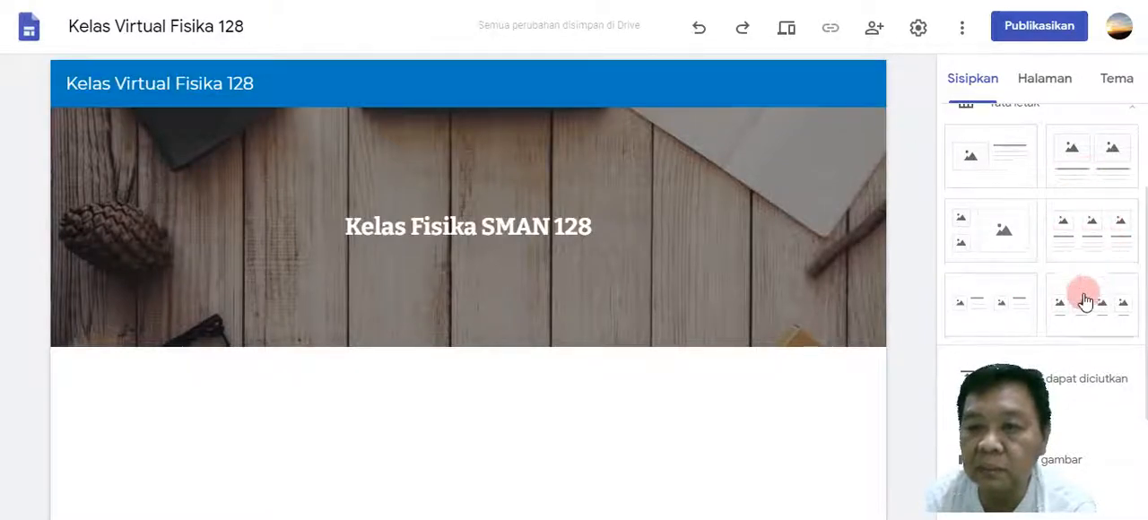
pyautogui.scroll(-2, 1087, 314)
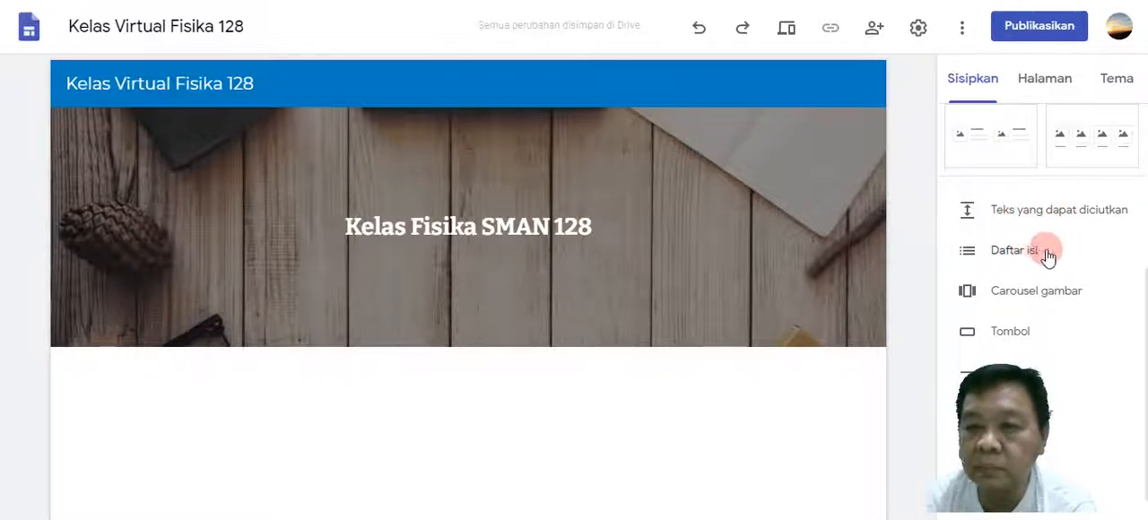
pyautogui.scroll(-1, 1069, 284)
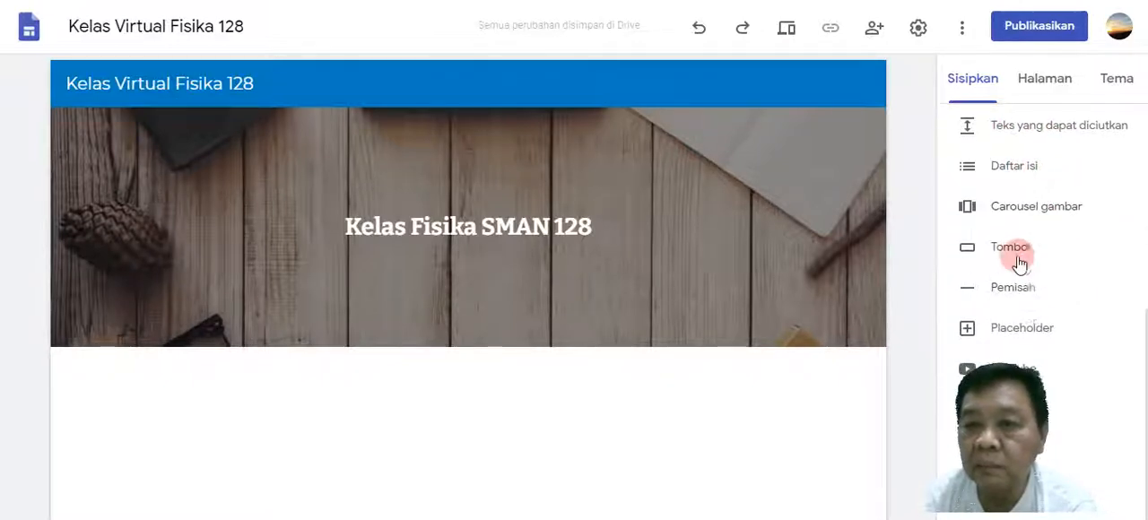
pyautogui.scroll(-1, 1039, 289)
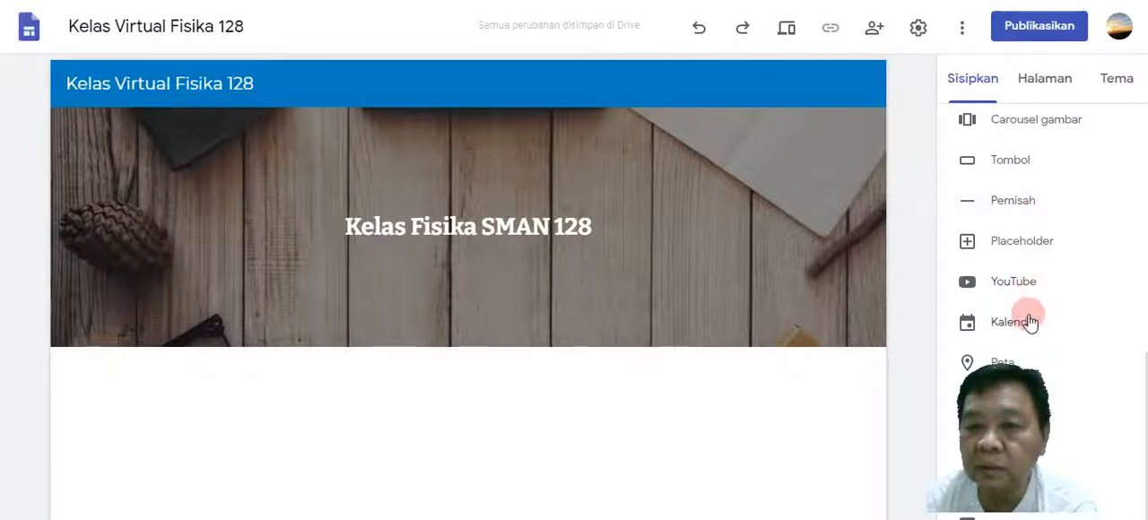
pyautogui.scroll(6, 1011, 369)
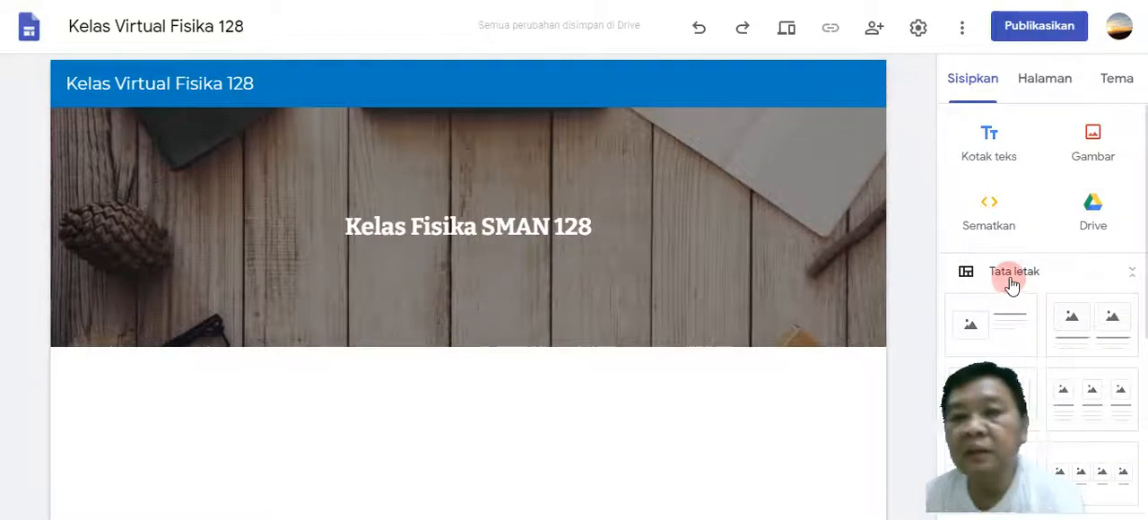
pyautogui.click(991, 158)
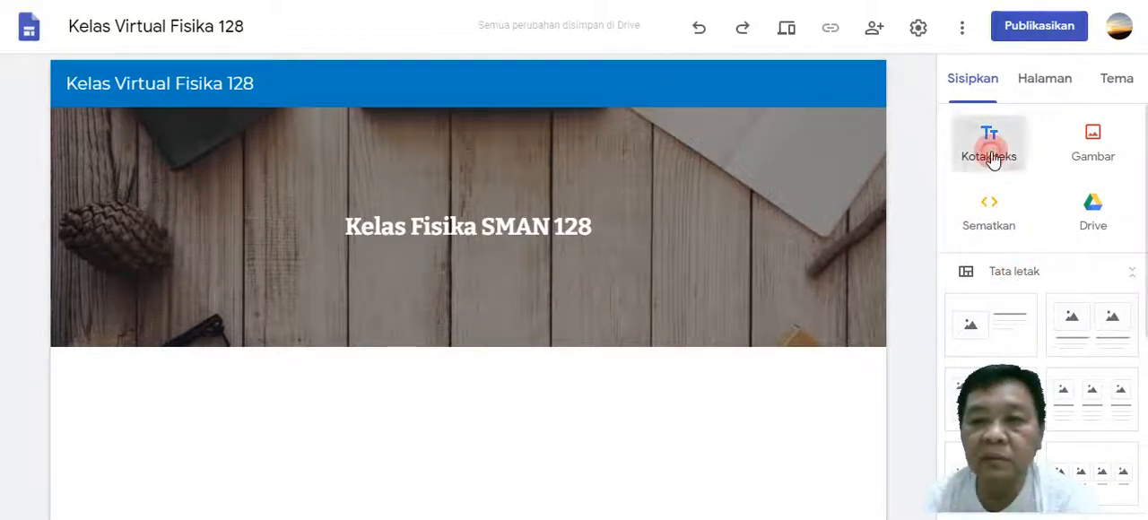
pyautogui.moveTo(824, 375)
pyautogui.mouseDown()
pyautogui.moveTo(868, 373)
pyautogui.moveTo(831, 371)
pyautogui.mouseUp()
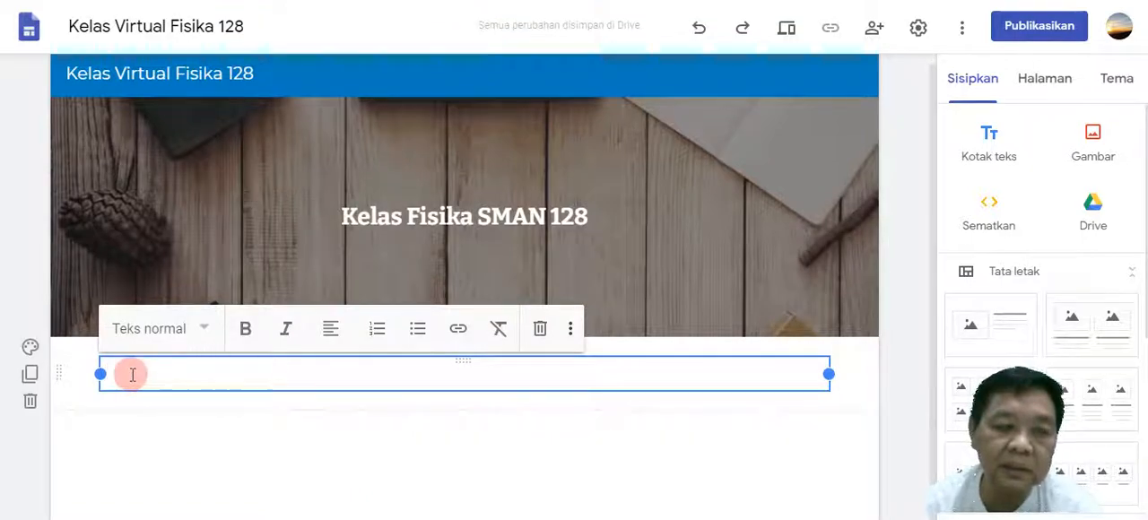
# Write the greeting "Assalamualaikum wr wb." in the text box and start a new paragraph.
pyautogui.write('Assal')
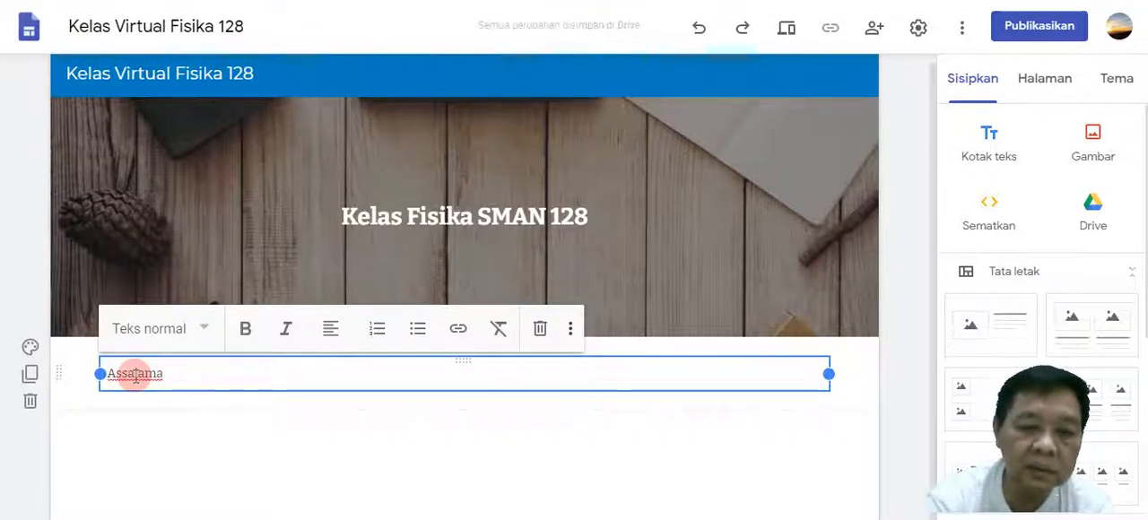
pyautogui.write('amualaikum we')
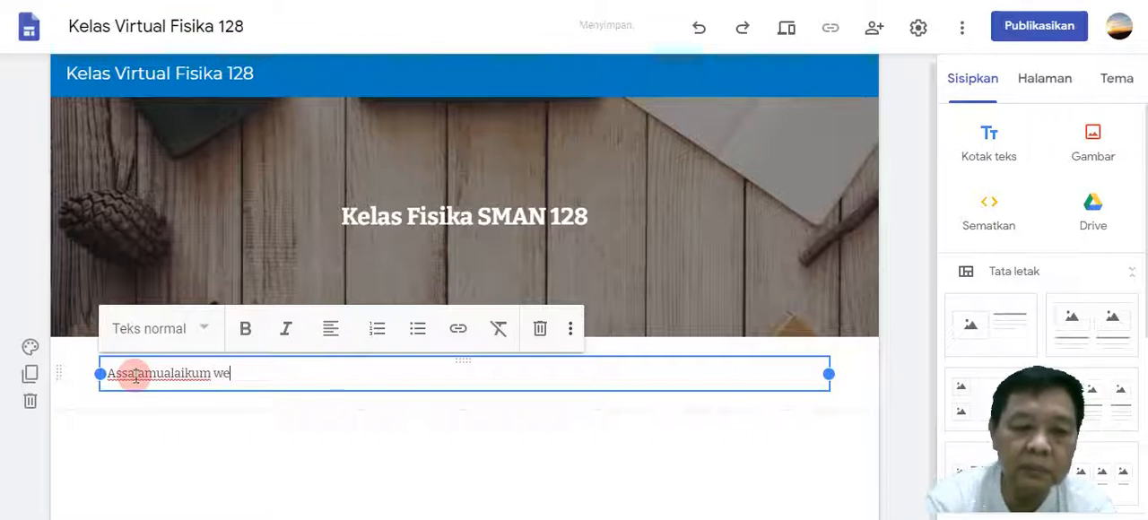
pyautogui.press('BackSpace')
pyautogui.write('r wb ')
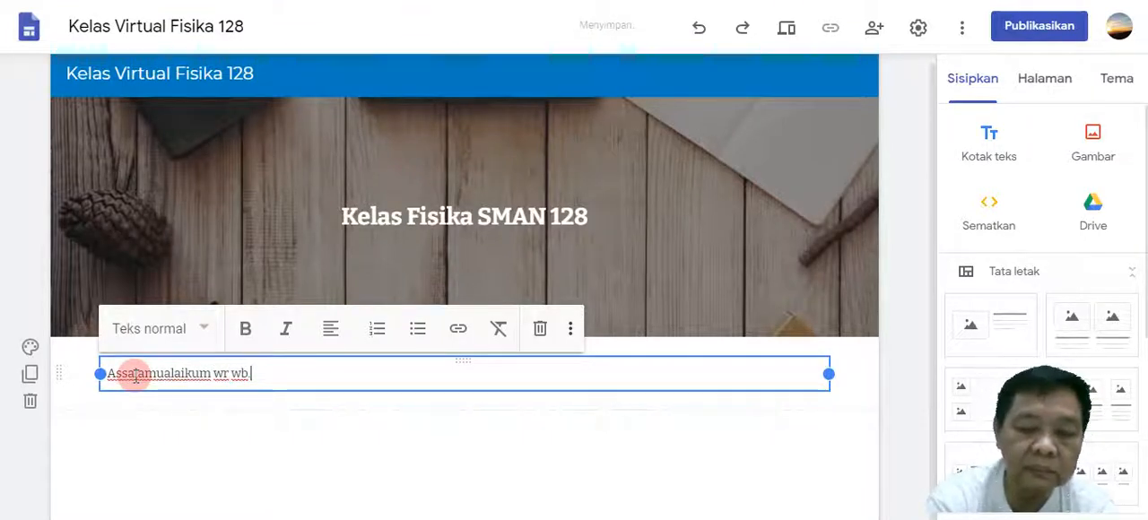
pyautogui.write('.')
pyautogui.press('Return')
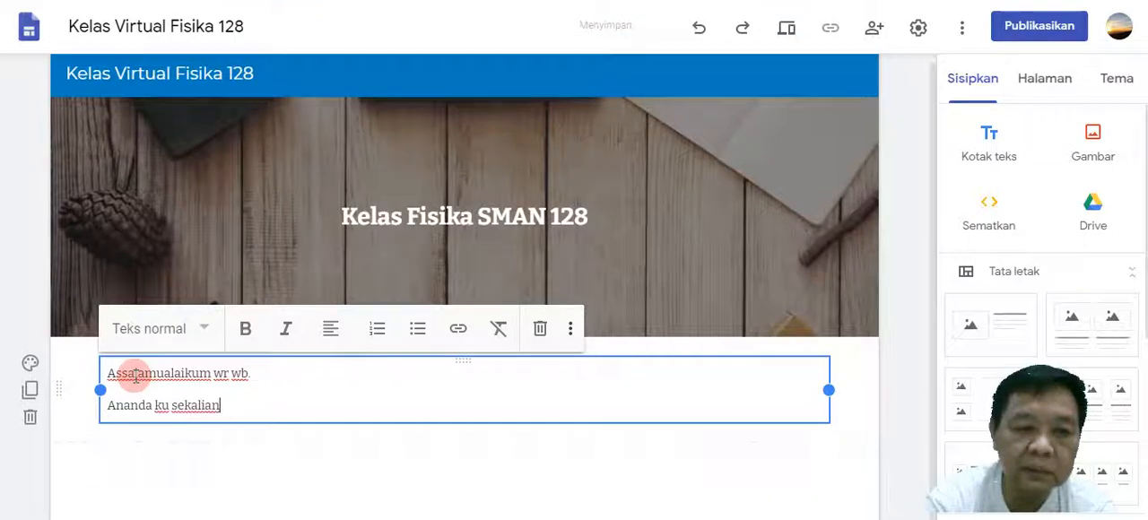
# Write the opening of the second paragraph as "Ananda ku sekalian ini adalah kelas virtual fisika".
pyautogui.write('ini ada')
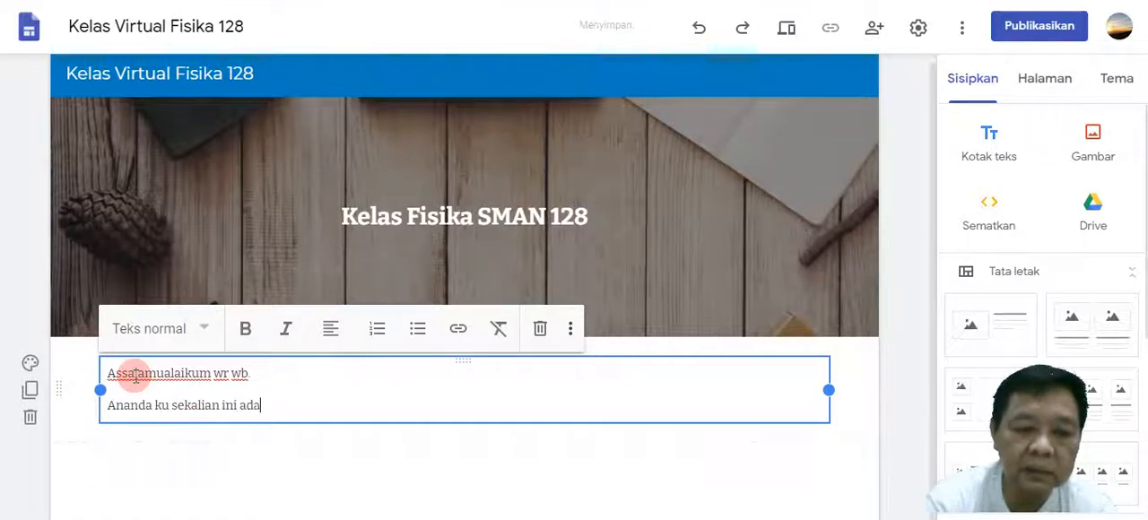
pyautogui.write('lah')
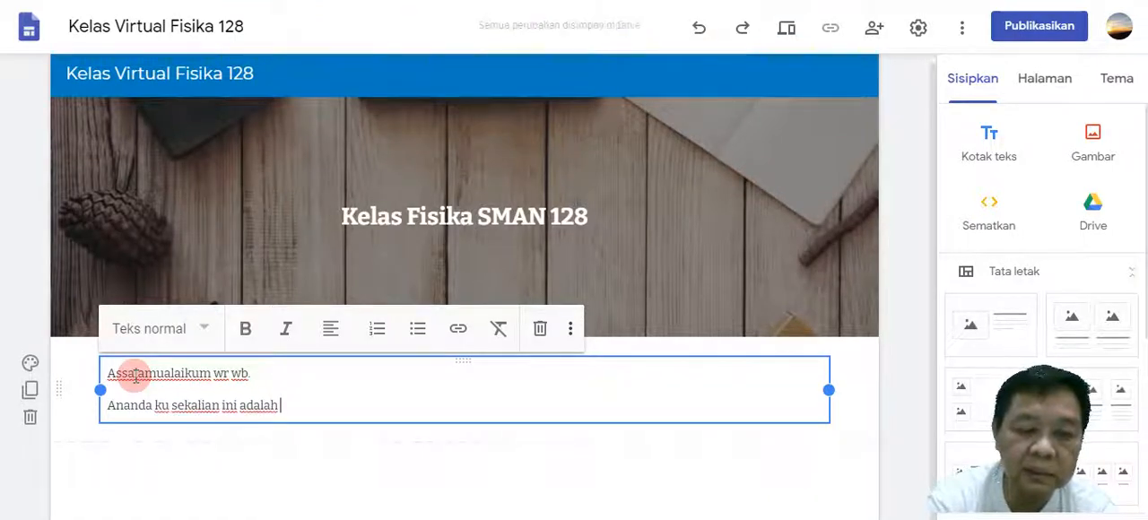
pyautogui.write(' kelas virtual f')
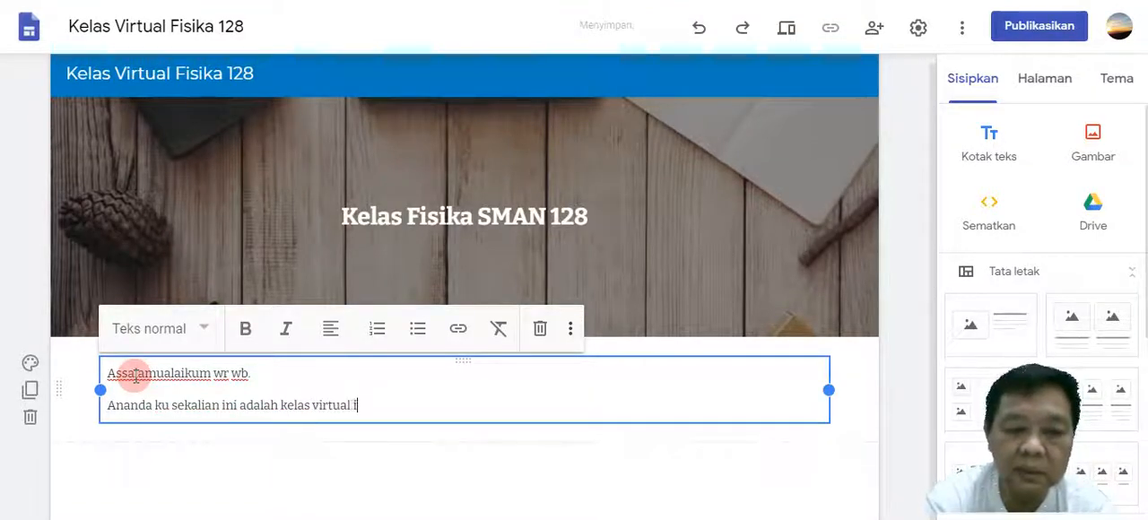
pyautogui.write('isika seko')
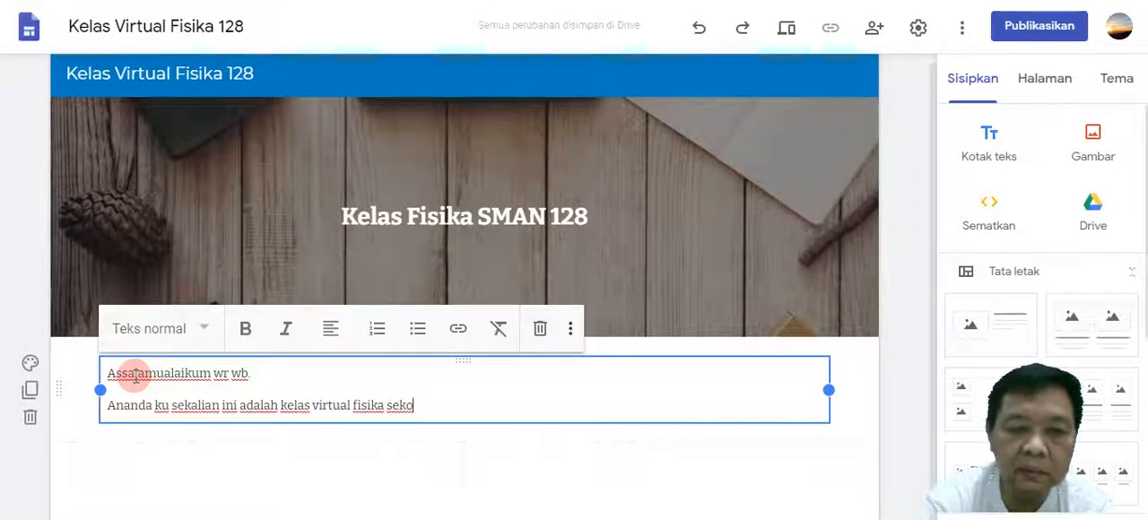
pyautogui.press('BackSpace')
pyautogui.press('BackSpace')
pyautogui.press('BackSpace')
pyautogui.press('BackSpace')
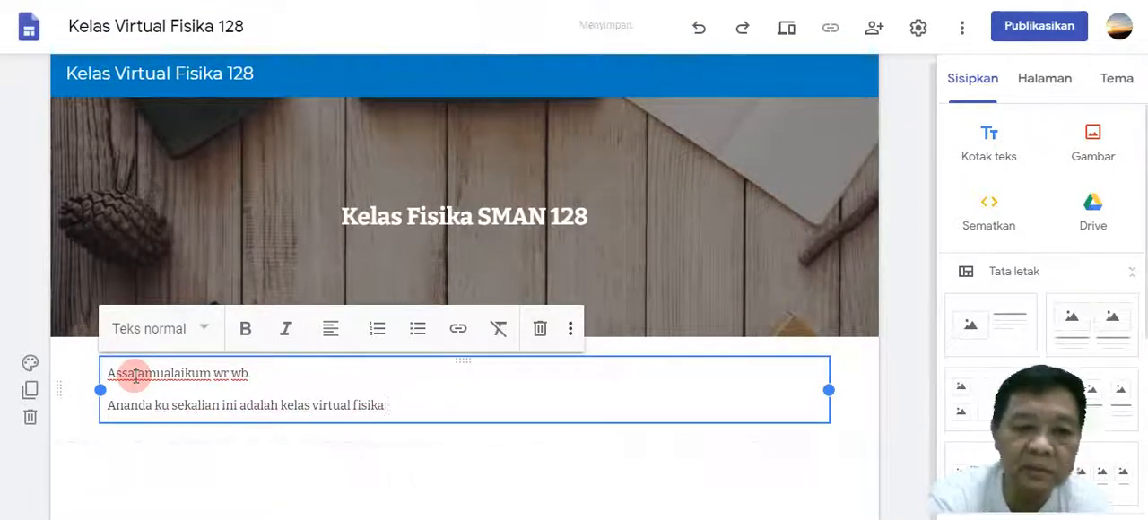
# Complete the sentence with the teacher's full name and a period.
pyautogui.write('M')
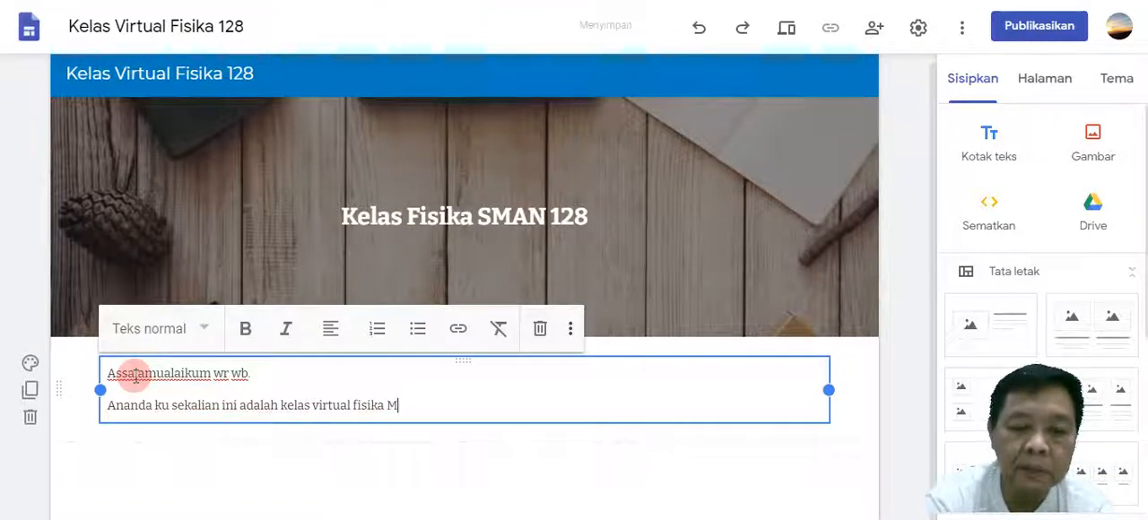
pyautogui.write('uham')
pyautogui.write('mad')
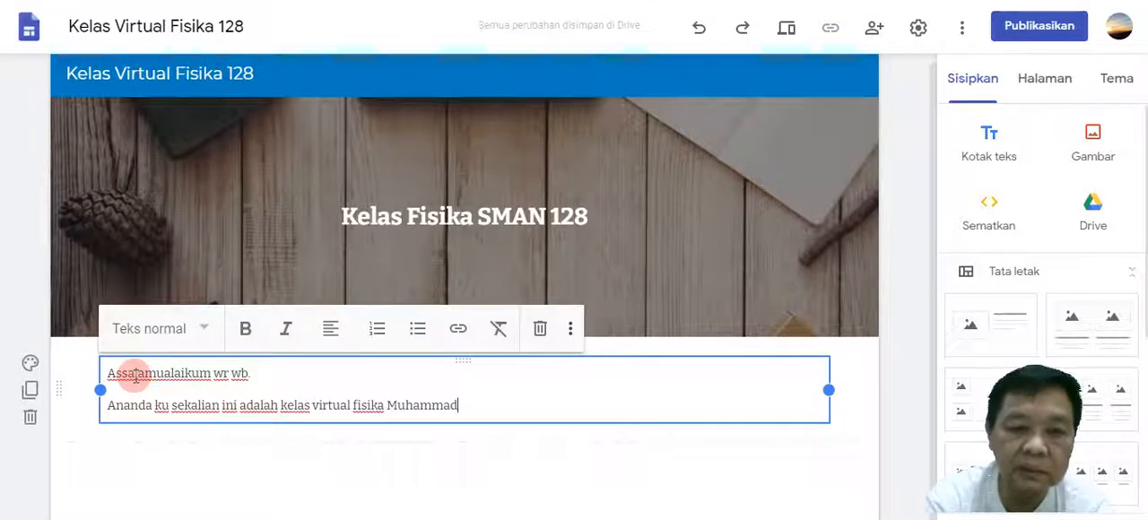
pyautogui.write('AKbar')
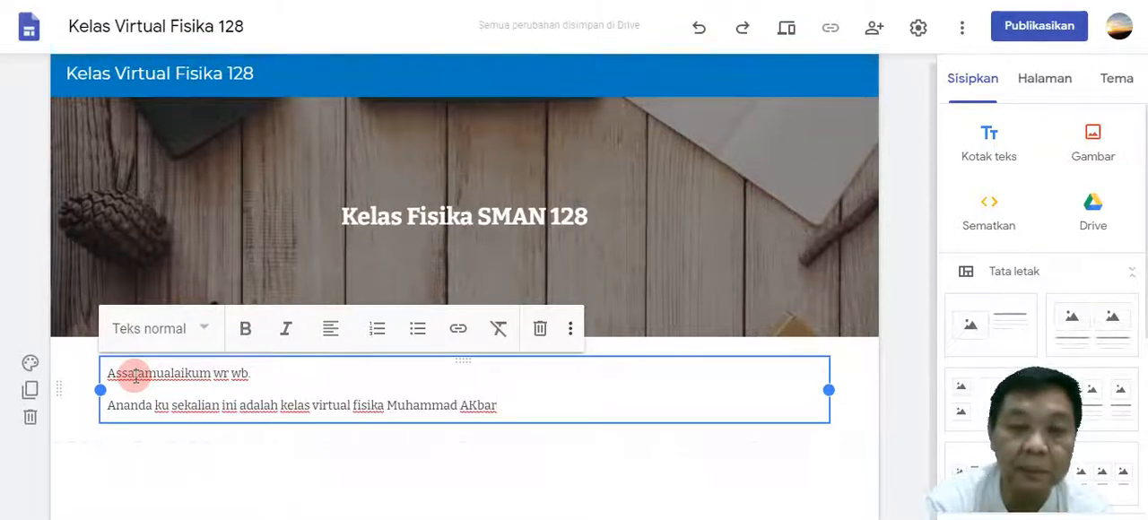
pyautogui.write('.')
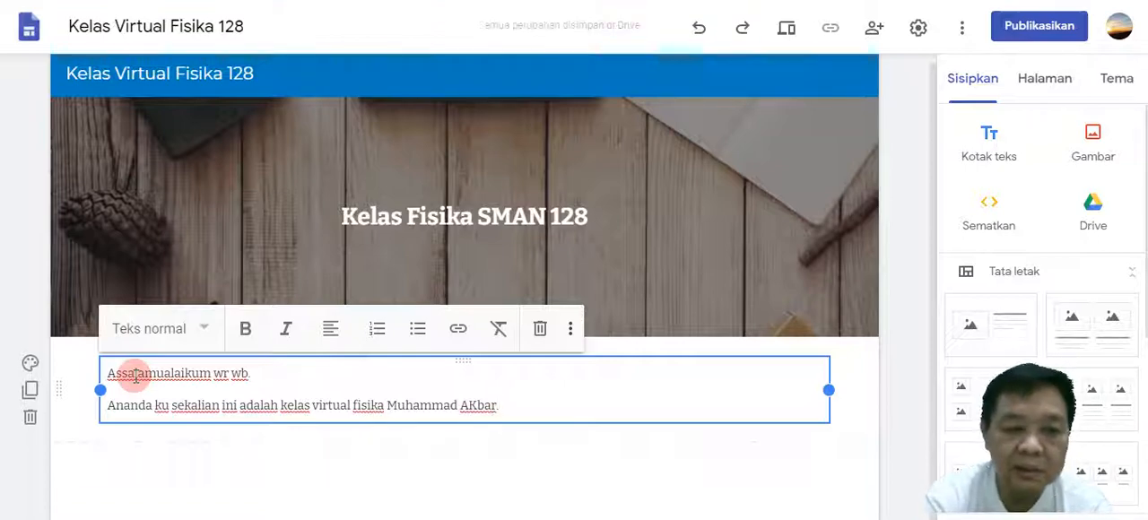
pyautogui.write(' di')
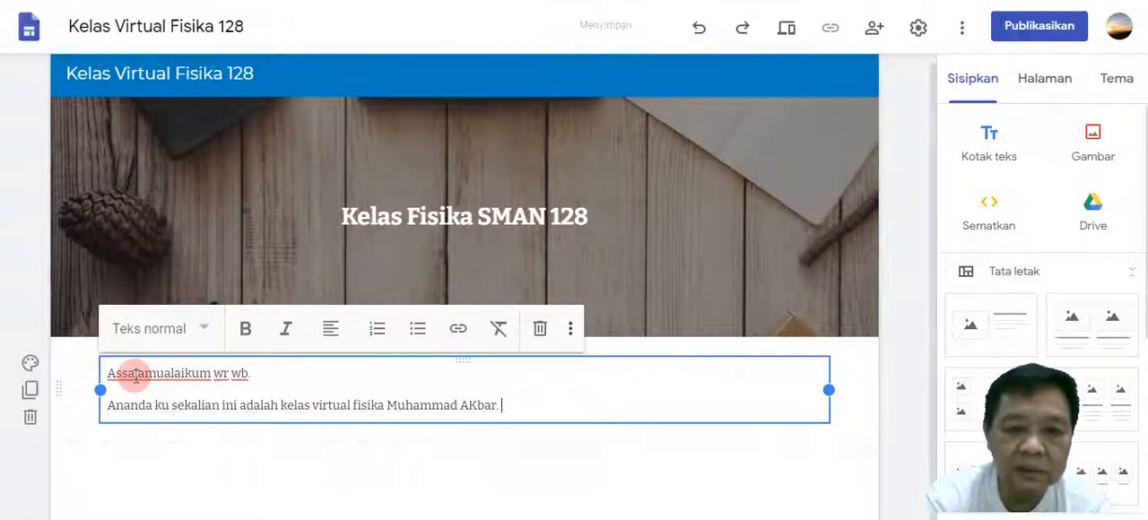
pyautogui.write('Disini kali')
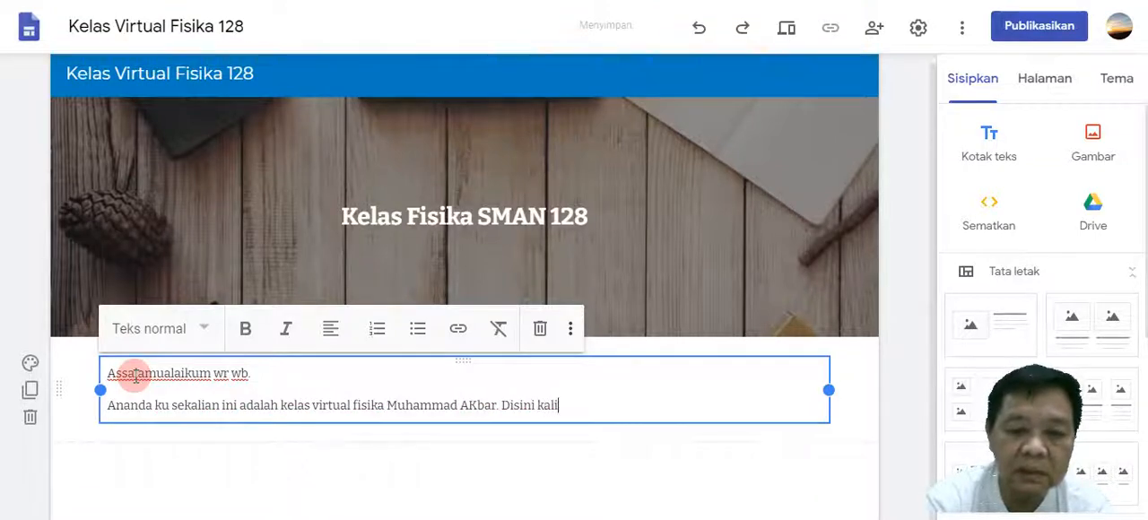
pyautogui.write('an se')
# Continue the paragraph with a new sentence beginning "Disini kalian silahkan lihat materi belajar".
pyautogui.press('BackSpace')
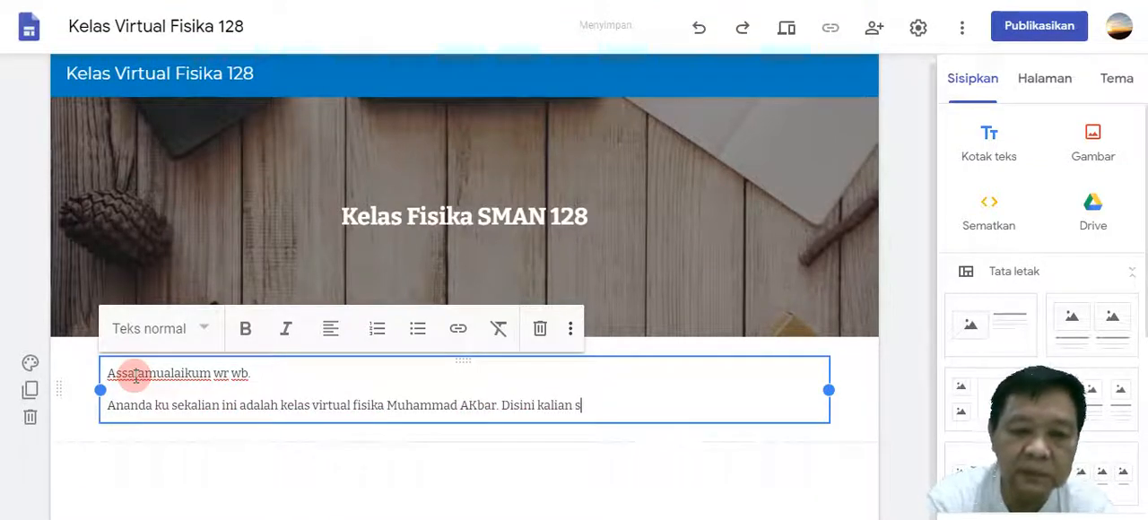
pyautogui.write('ilahkan lihat')
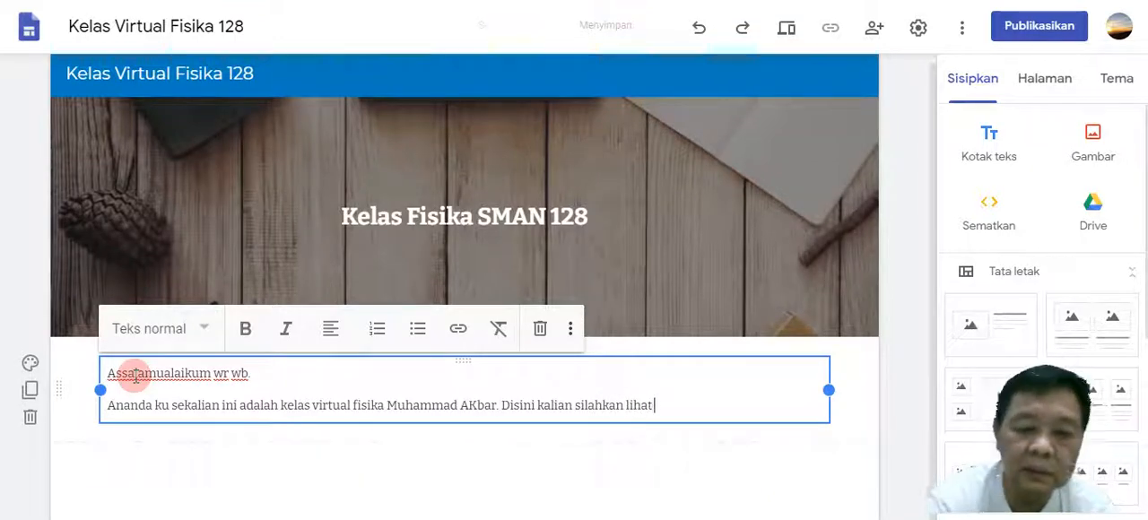
pyautogui.write(' mat')
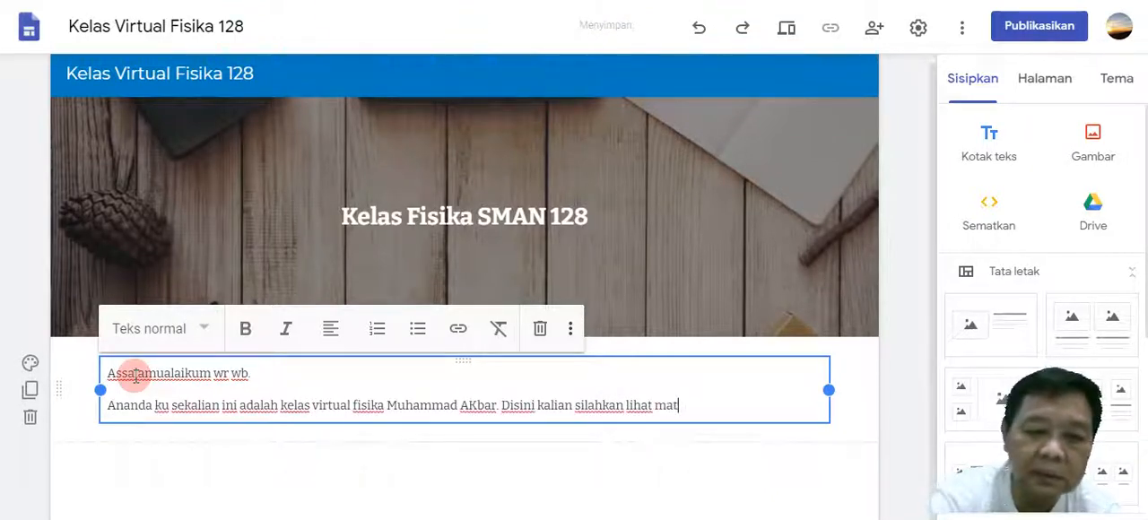
pyautogui.write('eri bea')
pyautogui.press('BackSpace')
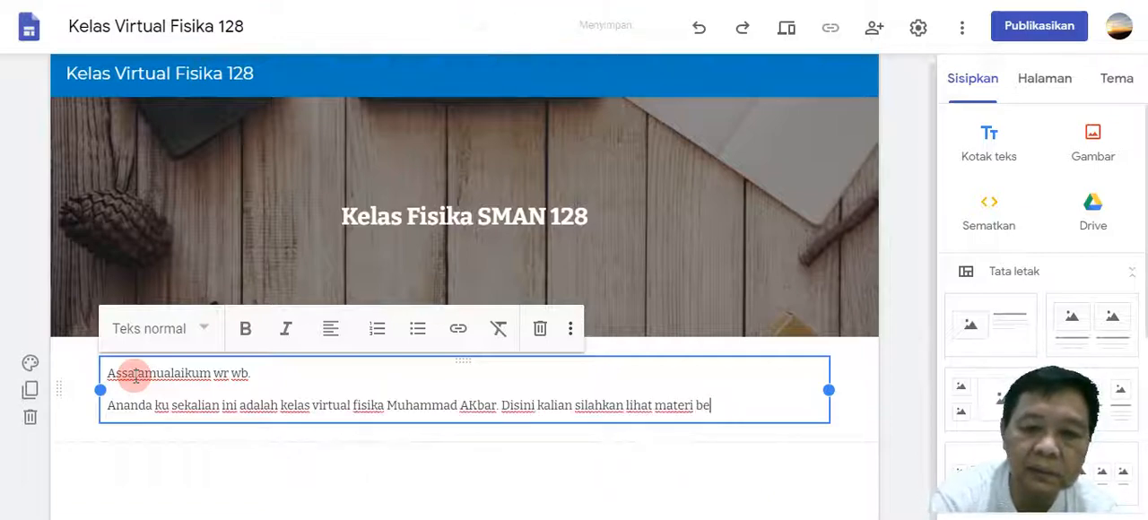
pyautogui.write('laj')
pyautogui.write('ar')
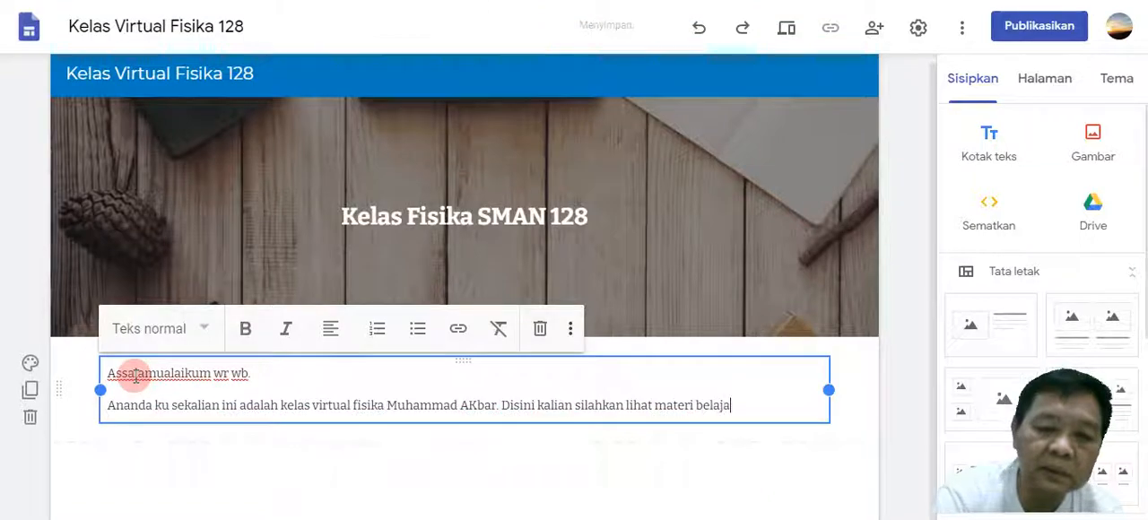
pyautogui.write(', ma')
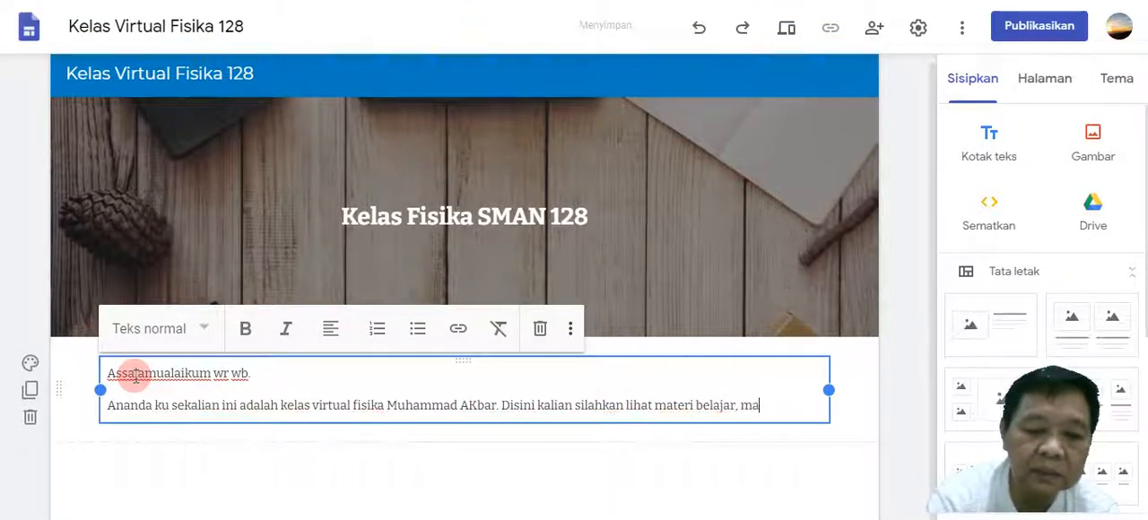
pyautogui.write('teri')
pyautogui.write(' tugas, ma')
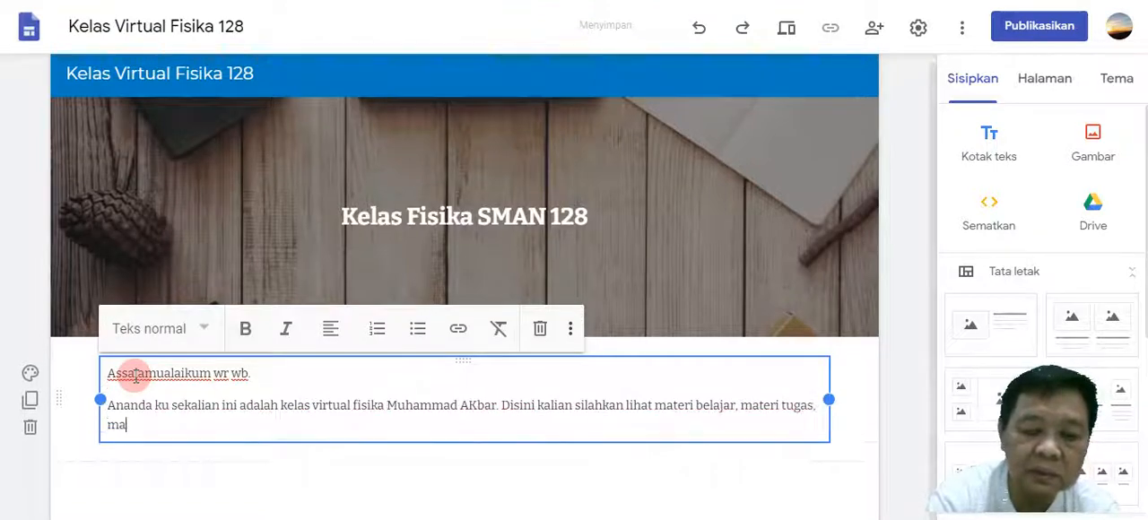
pyautogui.write('teri la')
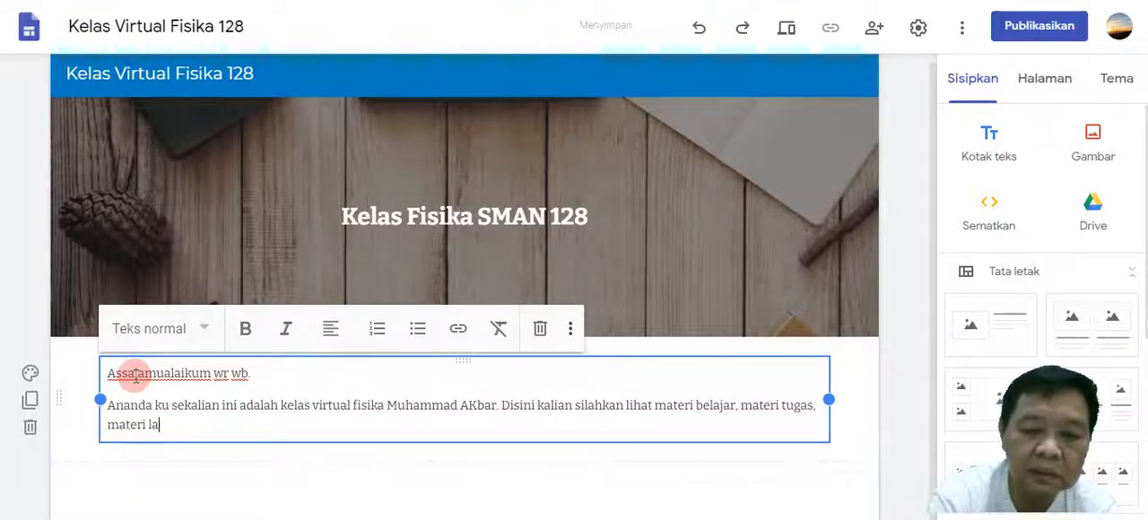
pyautogui.write('tihan')
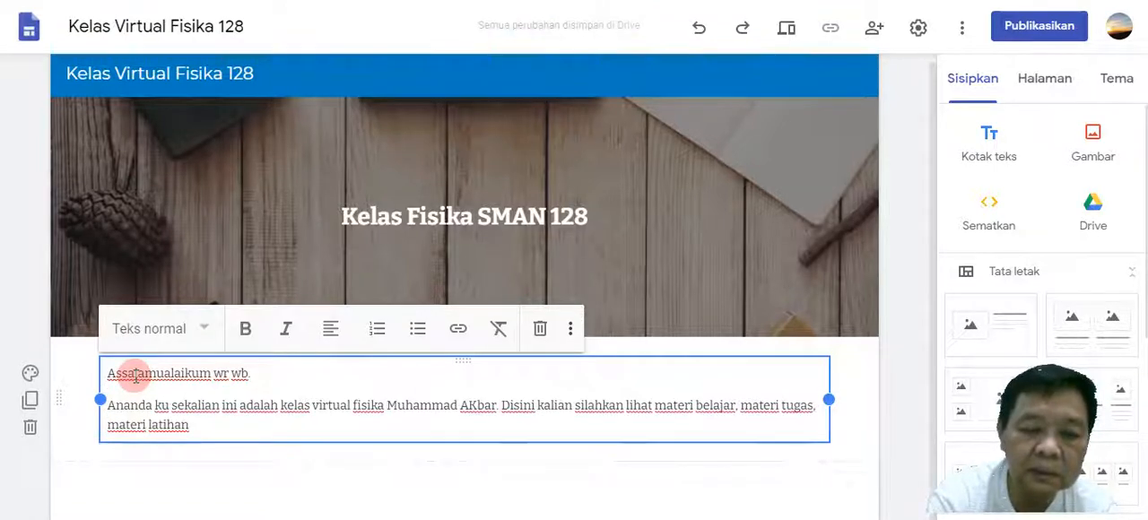
pyautogui.write(', materi ')
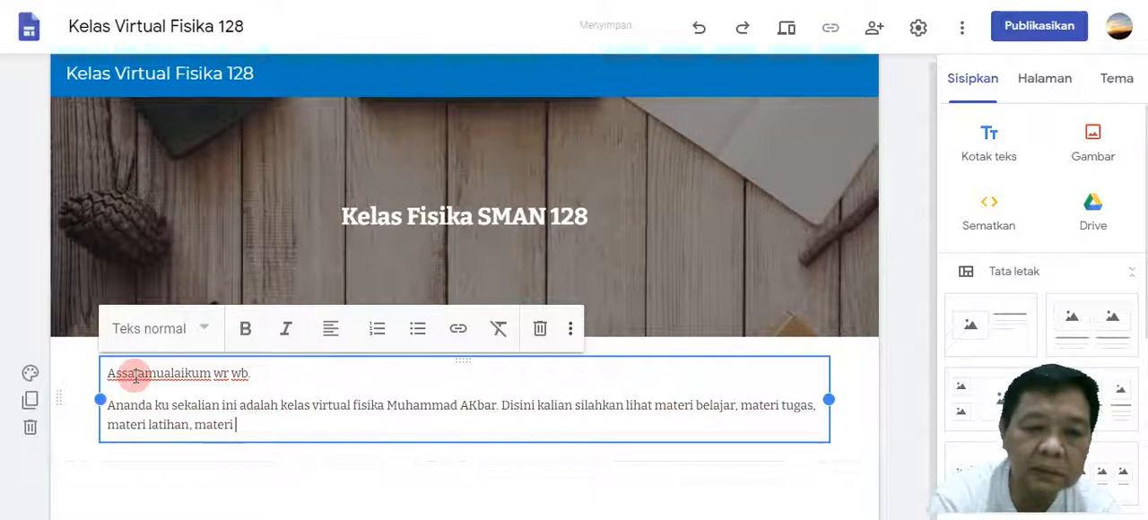
pyautogui.write('PR, materi ')
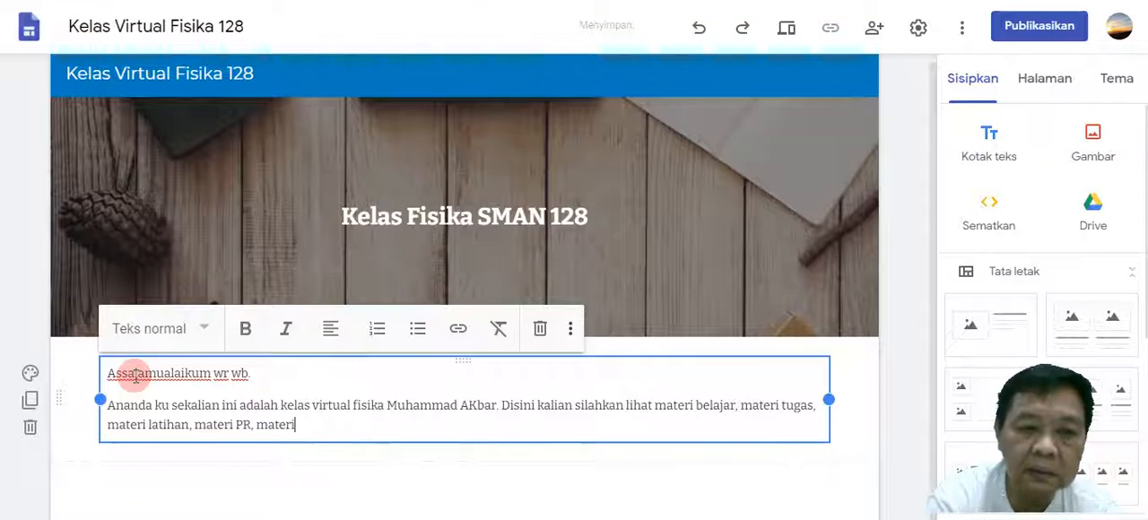
pyautogui.write('tes')
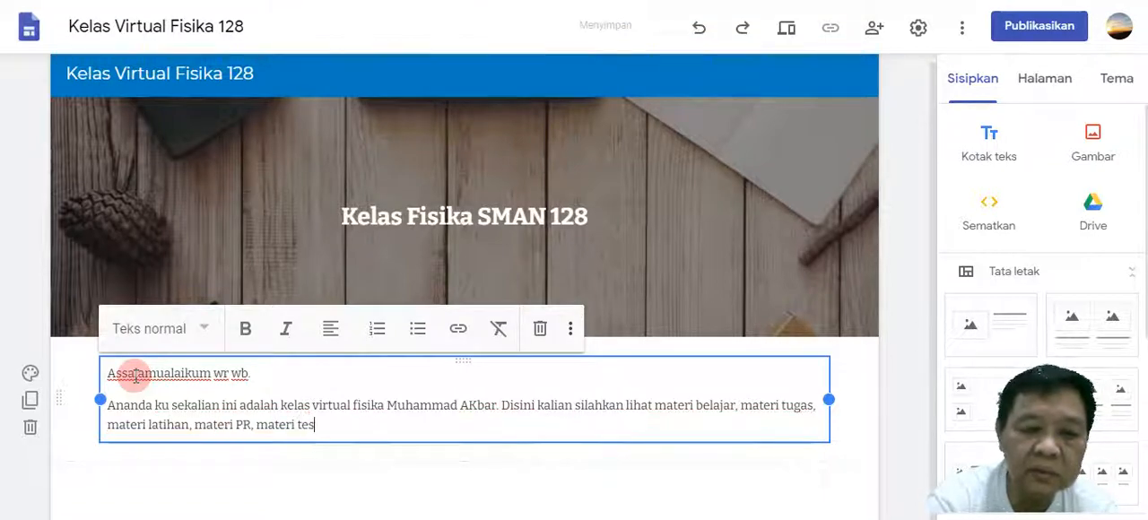
pyautogui.write('t')
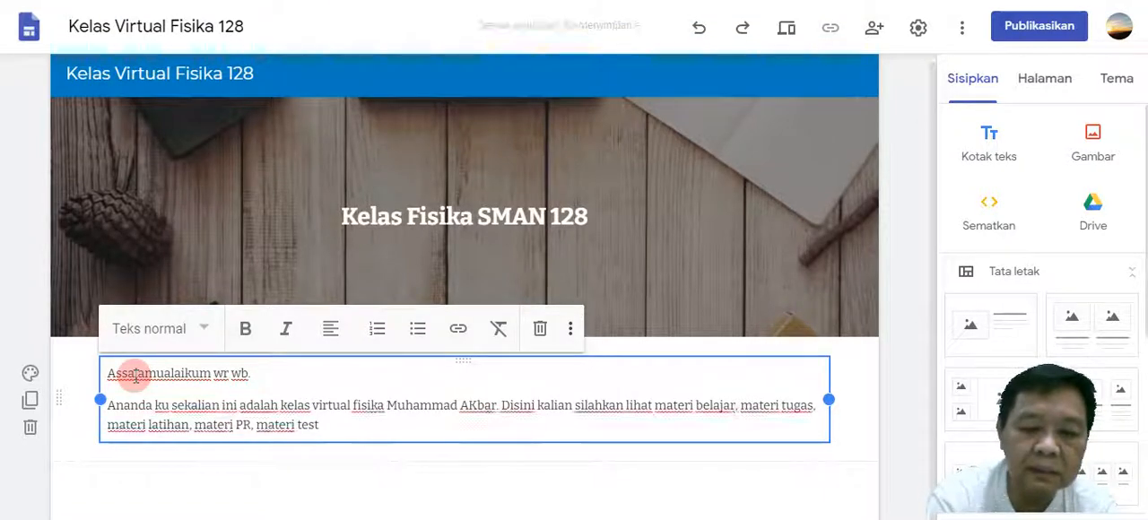
pyautogui.write(' dan link')
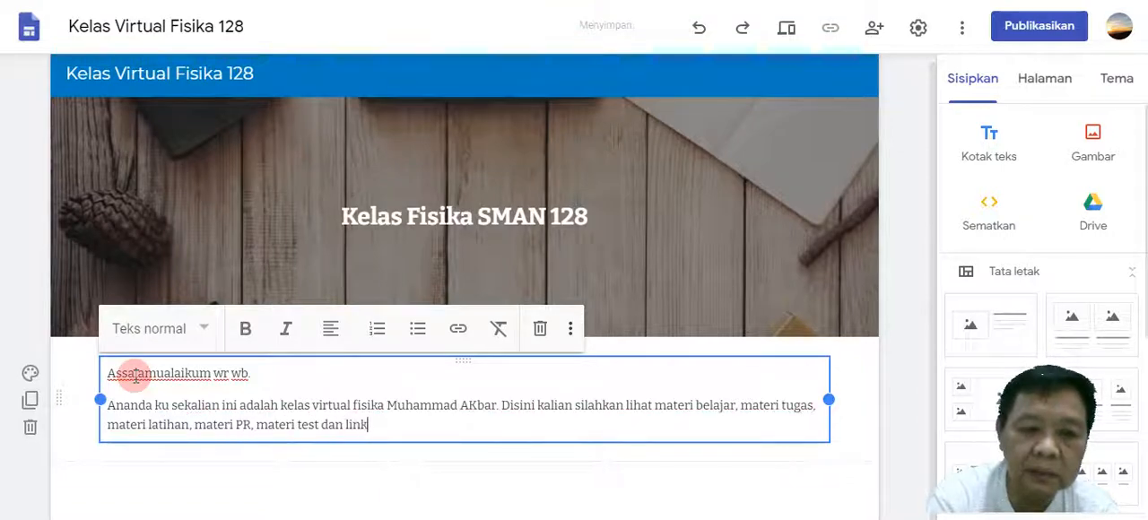
pyautogui.write(' absen.')
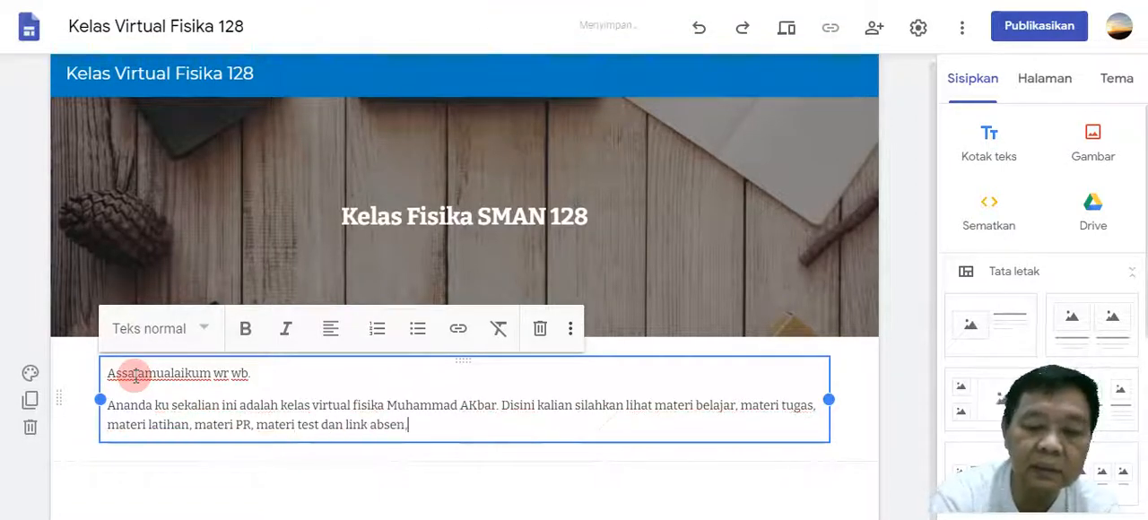
# Complete the sentence with "PR, materi test dan link absen.".
pyautogui.press('BackSpace')
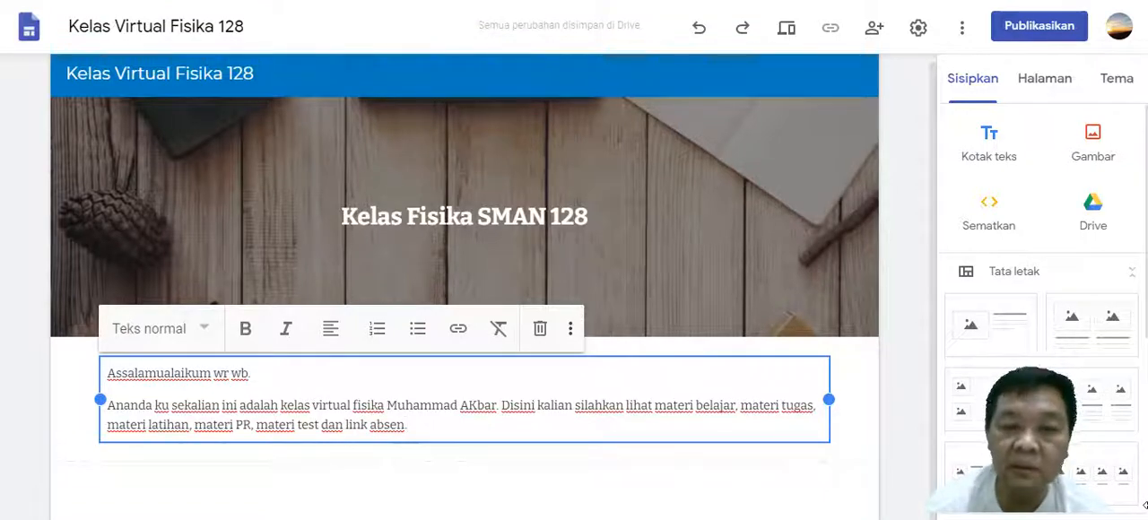
# Start a numbered list below the paragraph with the first item "Link absen klik disini.".
pyautogui.press('Return')
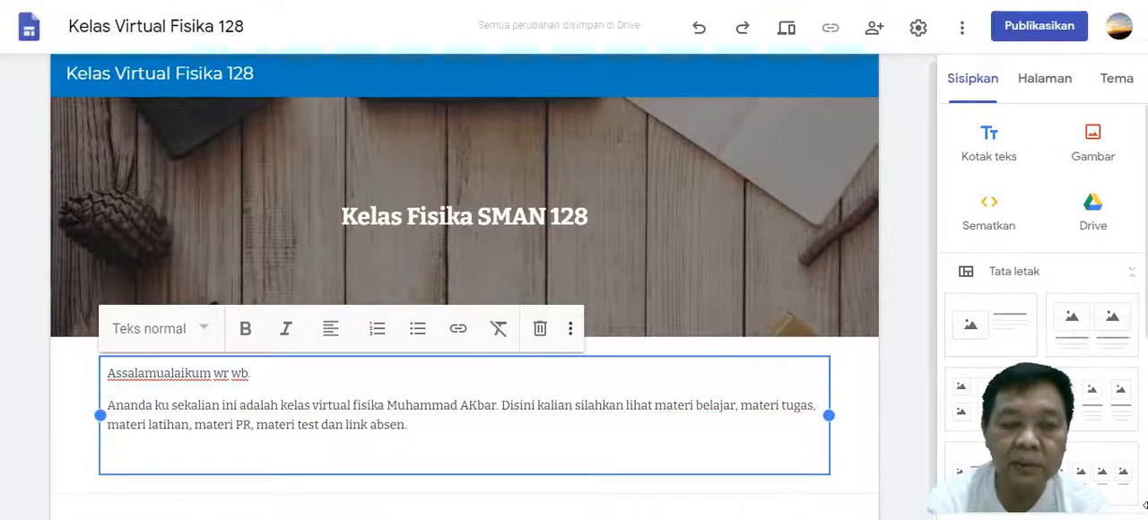
pyautogui.write('1. ')
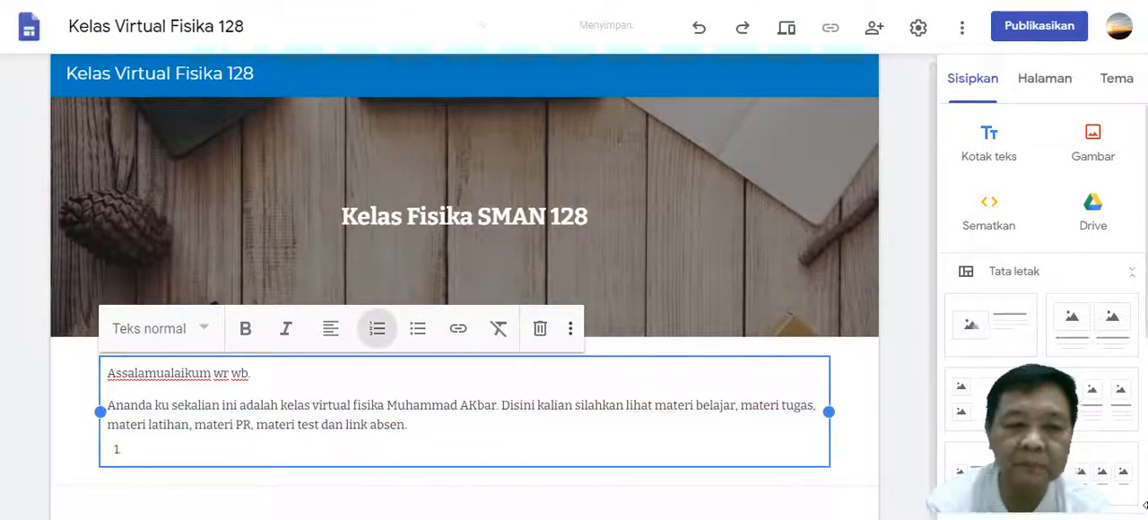
pyautogui.write('Link abes')
pyautogui.press('BackSpace')
pyautogui.press('BackSpace')
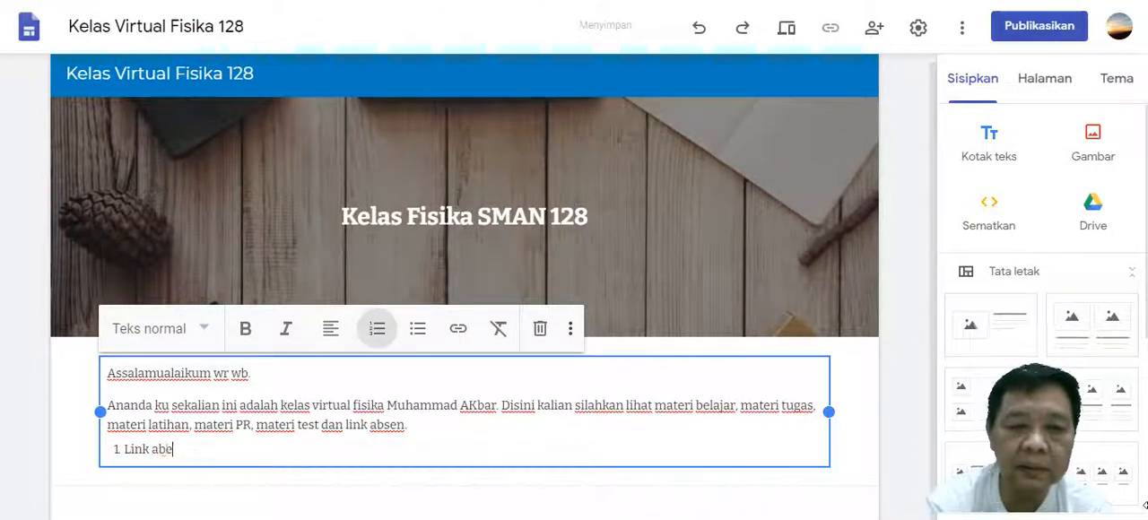
pyautogui.write('sen kl')
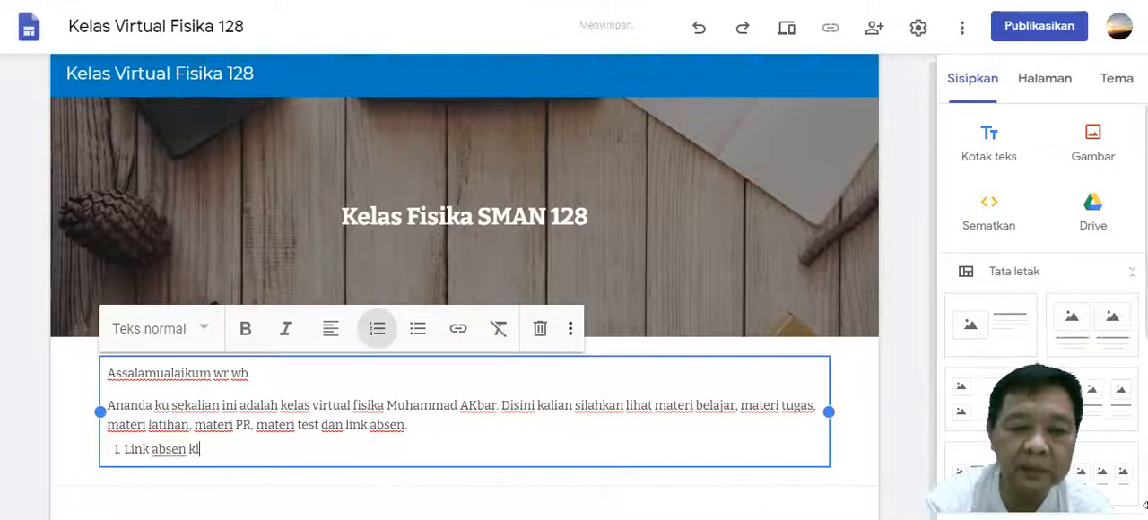
pyautogui.write('ik disini')
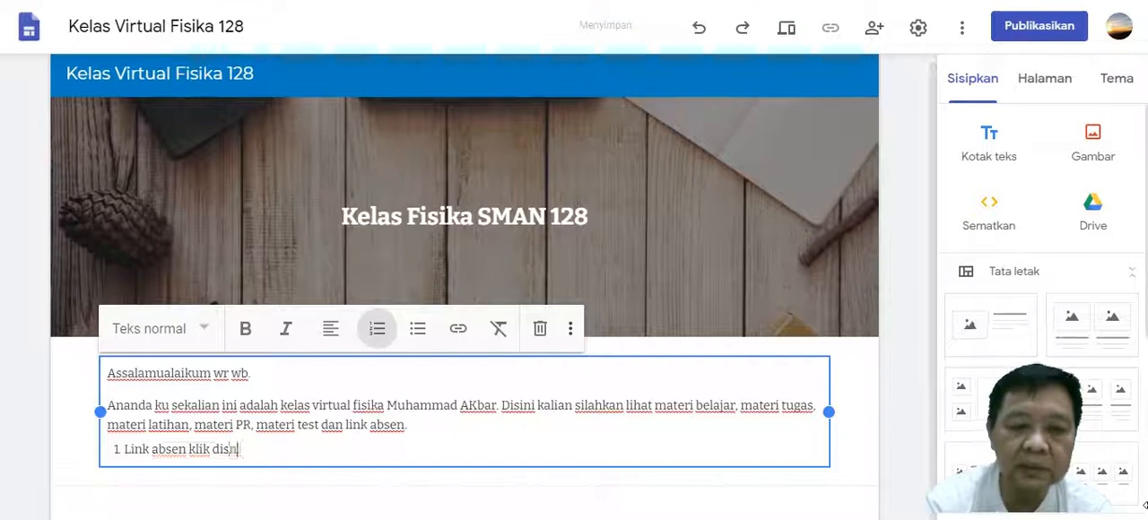
pyautogui.press('BackSpace')
pyautogui.press('BackSpace')
pyautogui.press('BackSpace')
pyautogui.write('ini.')
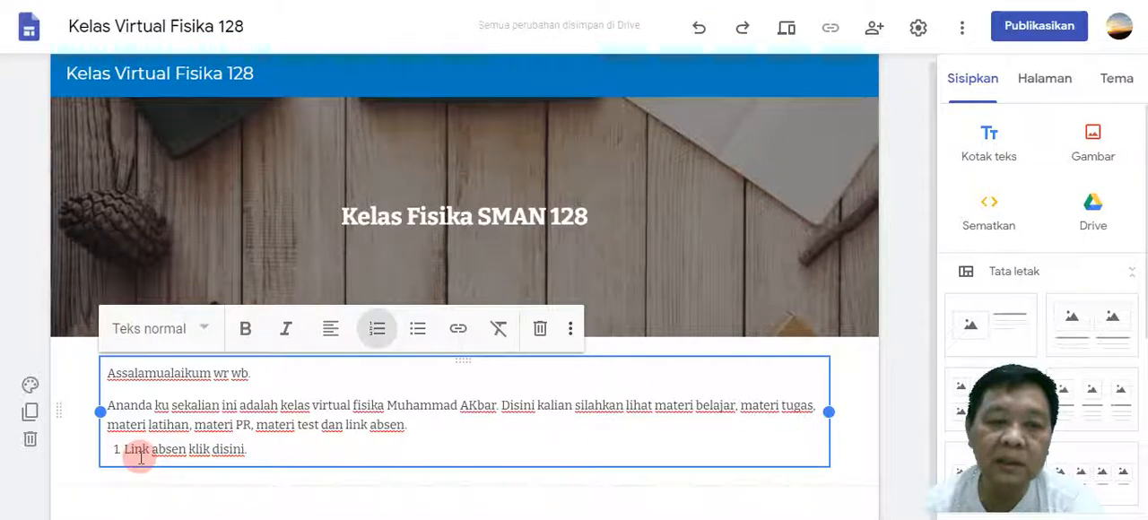
pyautogui.moveTo(125, 449); pyautogui.dragTo(254, 453)
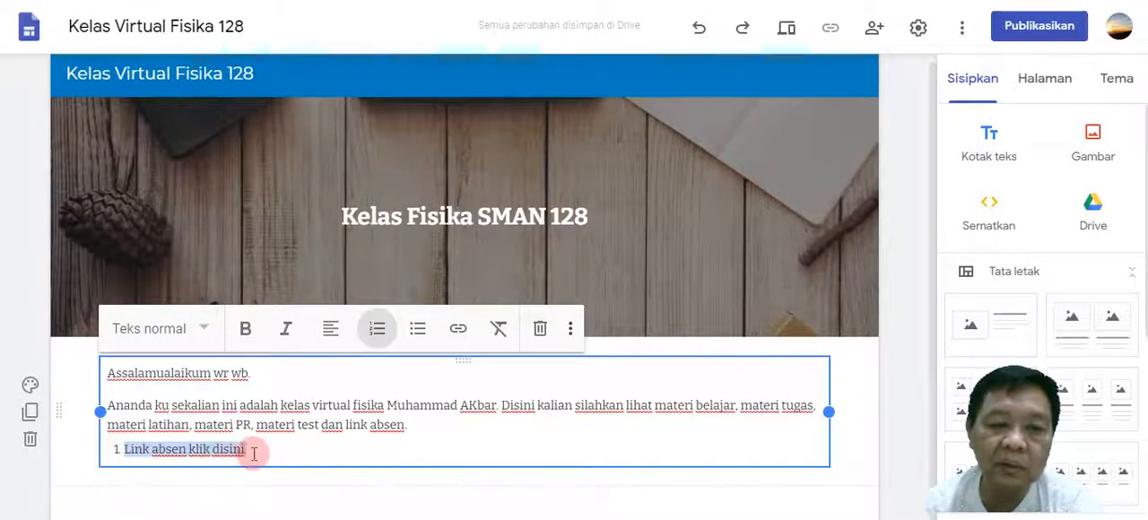
pyautogui.click(460, 331)
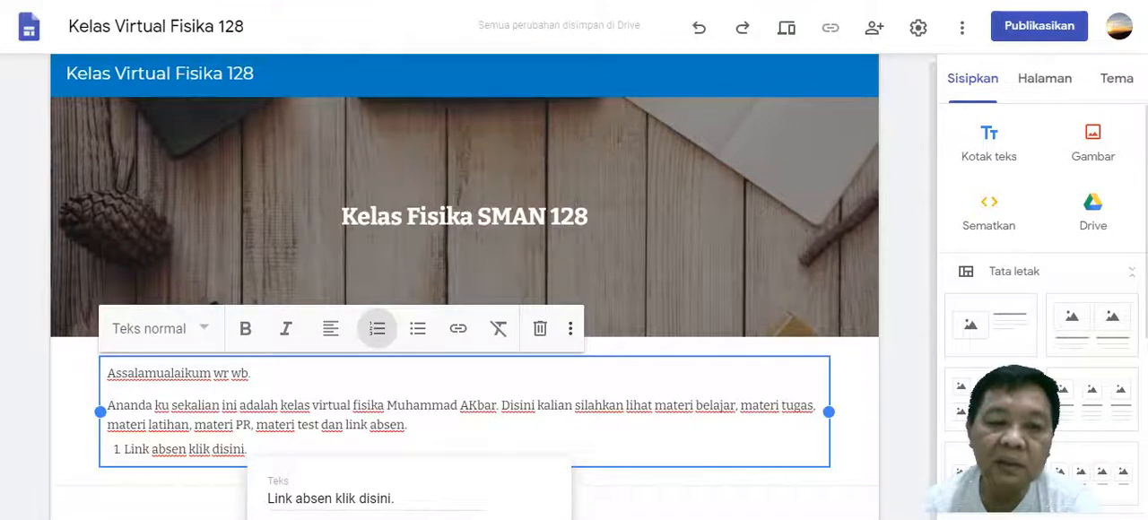
pyautogui.click(235, 484)
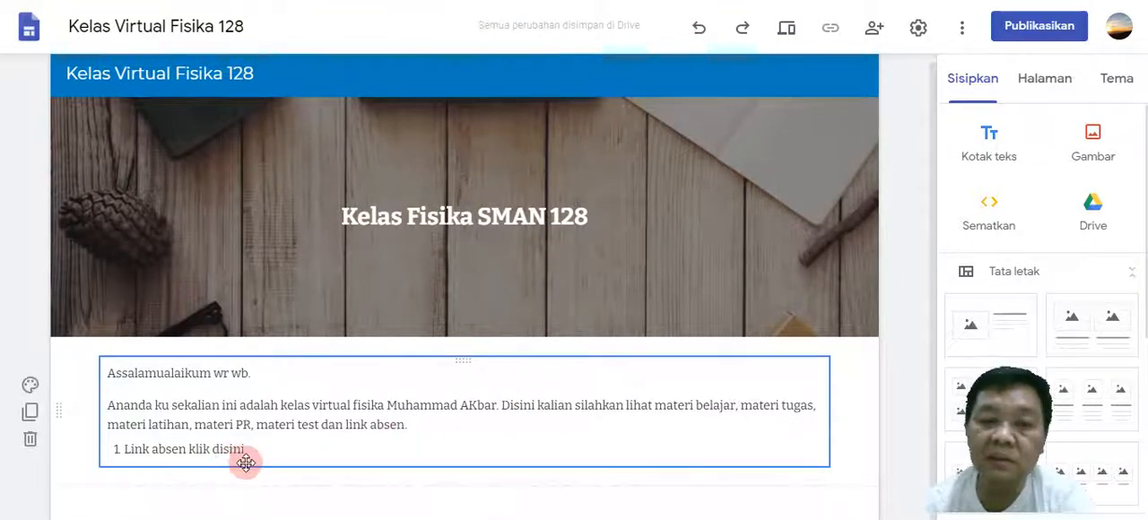
# Add a second numbered item below the attendance link item, beginning with "Link".
pyautogui.click(253, 448)
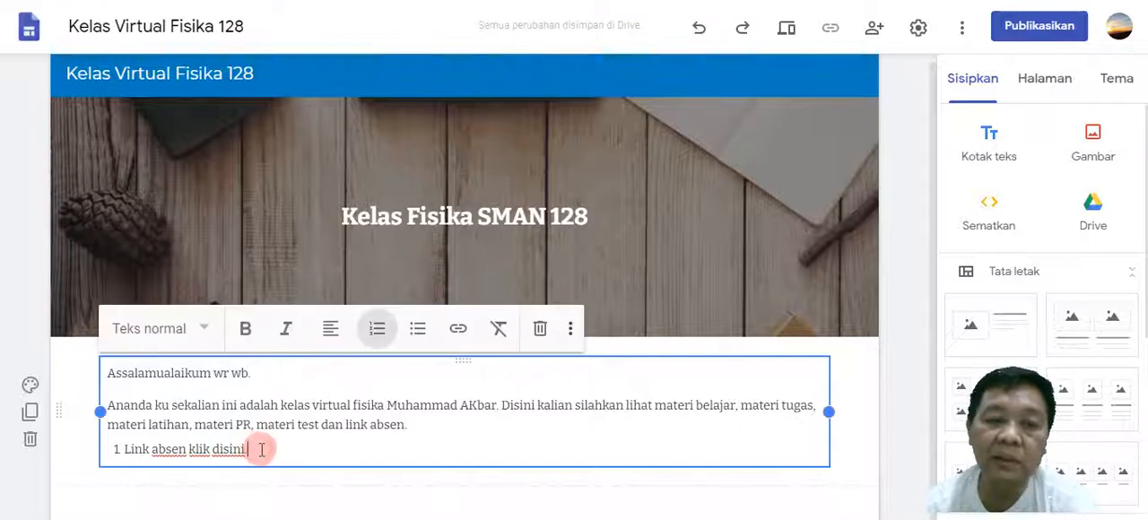
pyautogui.press('Return')
pyautogui.write('Link Tugas')
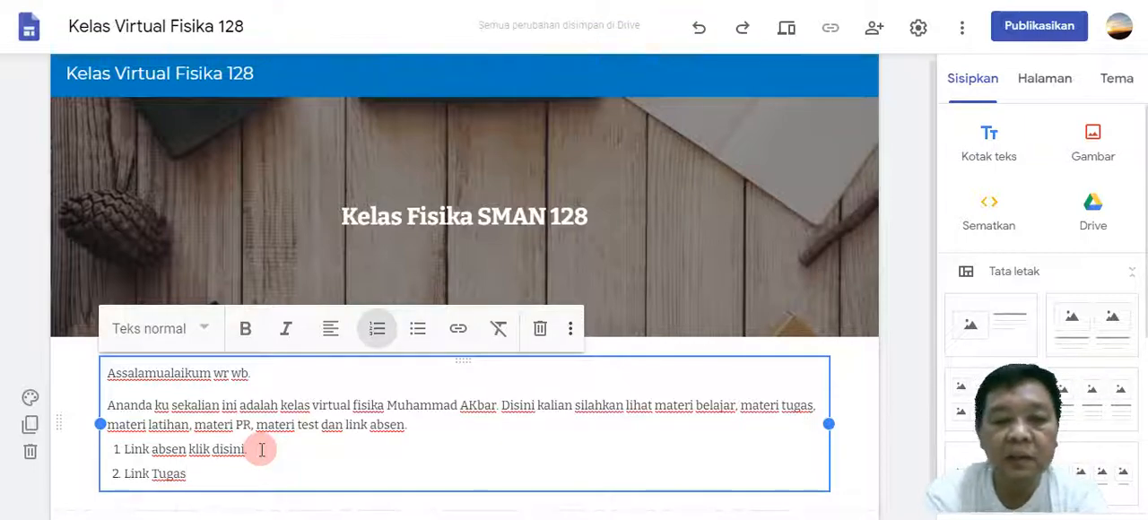
pyautogui.press('BackSpace')
pyautogui.press('BackSpace')
pyautogui.press('BackSpace')
pyautogui.press('BackSpace')
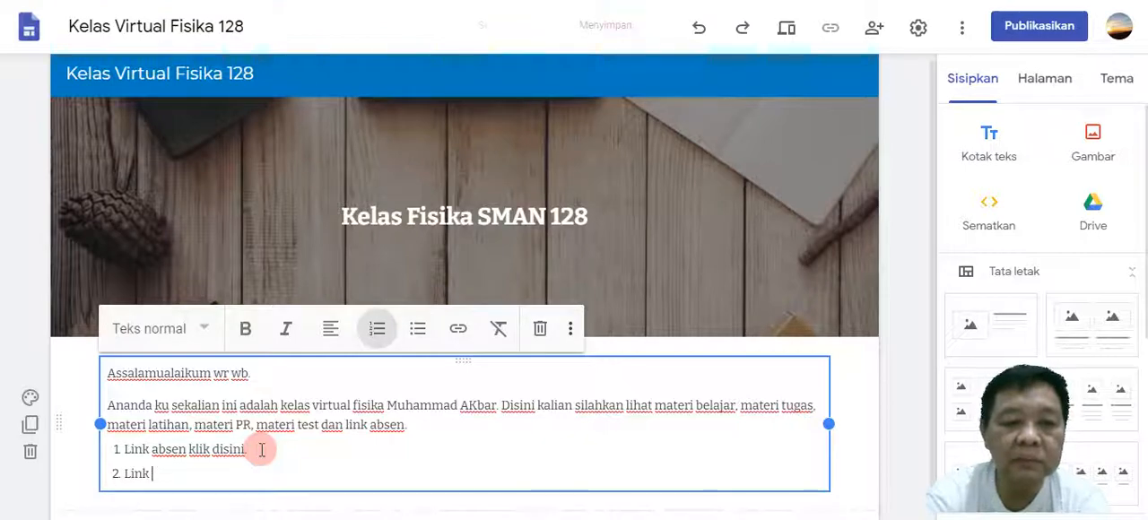
# Complete the second list item so that it reads "Link Mengumpulkan Tugas.".
pyautogui.write('me')
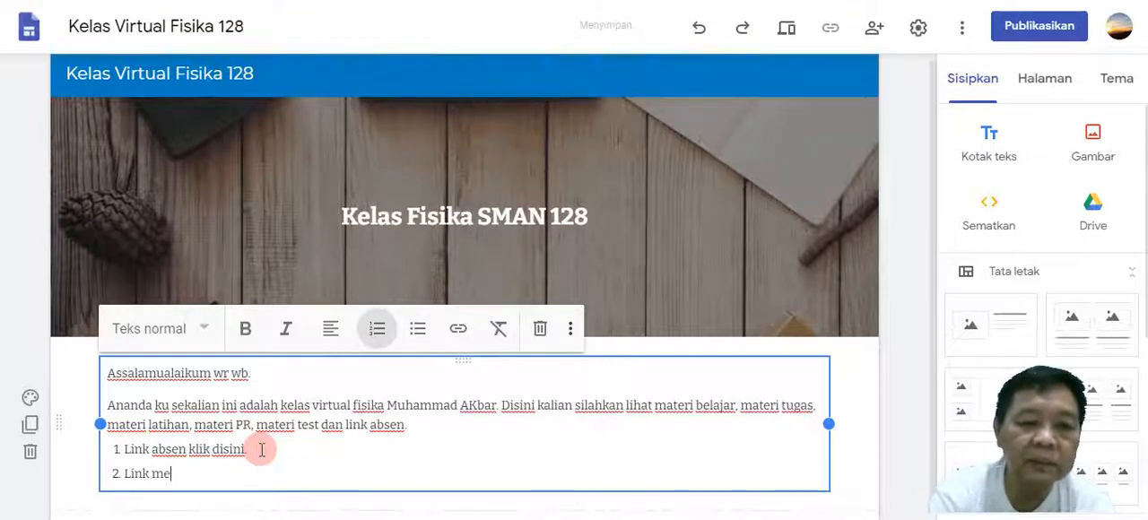
pyautogui.press('BackSpace')
pyautogui.press('BackSpace')
pyautogui.write('Mengum')
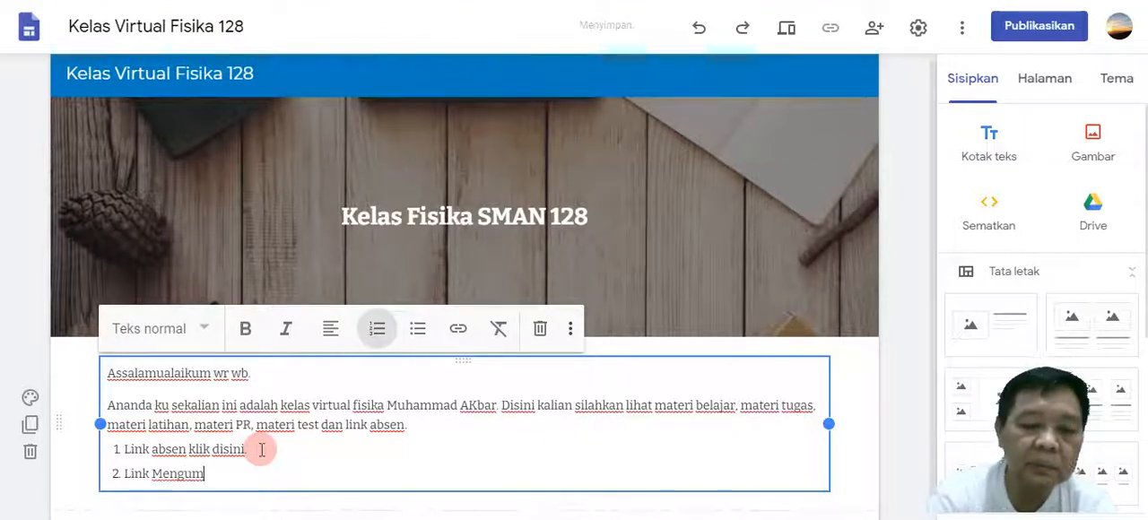
pyautogui.write('pulkan Tuag')
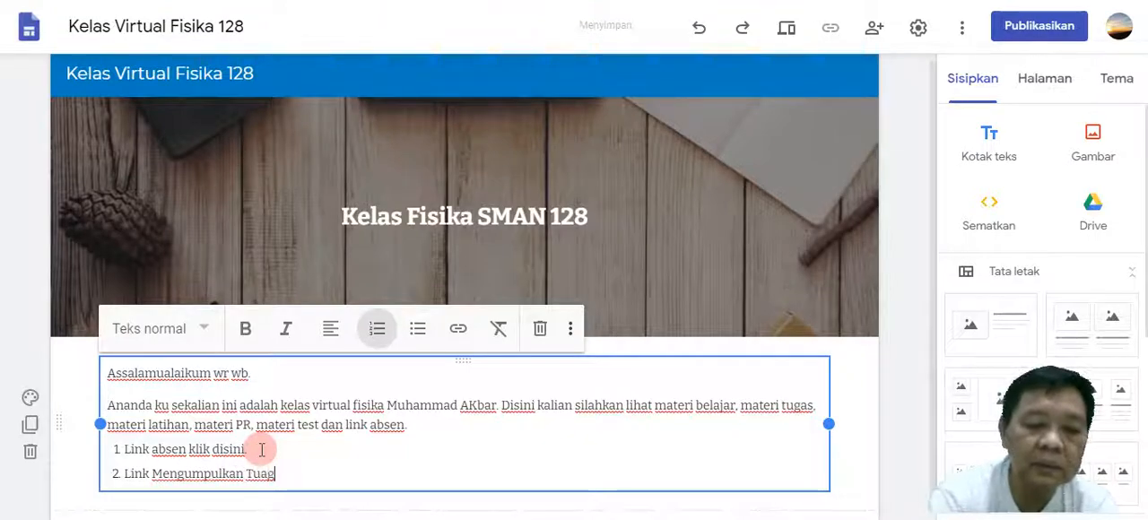
pyautogui.press('BackSpace')
pyautogui.press('BackSpace')
pyautogui.write('gas.')
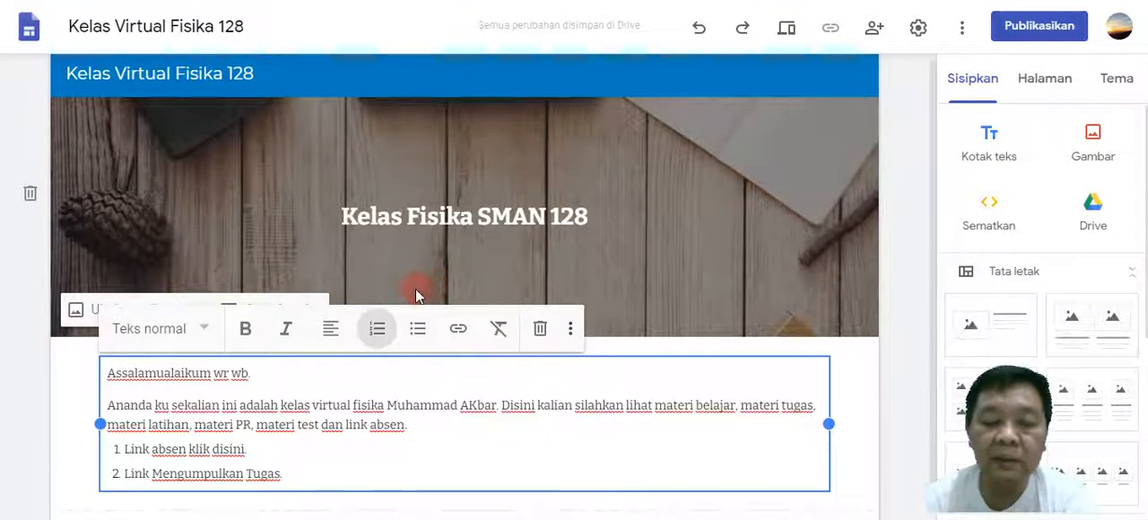
pyautogui.hotkey('shift', 'Left')
pyautogui.hotkey('shift', 'Left')
pyautogui.hotkey('shift', 'Left')
pyautogui.hotkey('shift', 'Left')
pyautogui.hotkey('shift', 'Left')
pyautogui.hotkey('shift', 'Left')
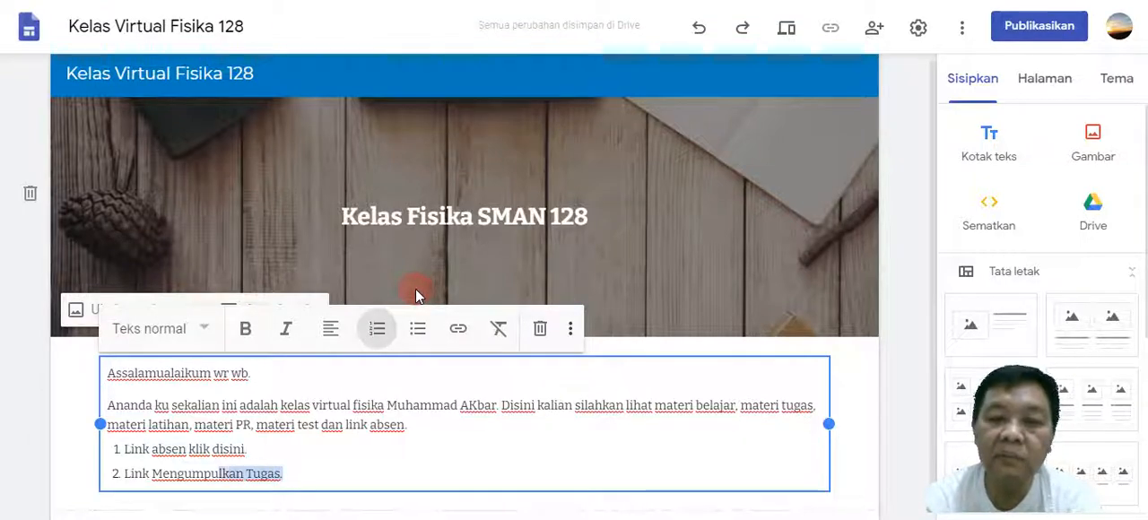
pyautogui.hotkey('shift', 'Left')
pyautogui.hotkey('shift', 'Left')
pyautogui.hotkey('shift', 'Left')
pyautogui.hotkey('shift', 'Left')
pyautogui.hotkey('shift', 'Left')
pyautogui.hotkey('shift', 'Left')
pyautogui.hotkey('shift', 'Left')
pyautogui.hotkey('shift', 'Left')
pyautogui.hotkey('shift', 'Left')
pyautogui.hotkey('shift', 'Left')
pyautogui.hotkey('shift', 'Left')
pyautogui.hotkey('shift', 'Left')
pyautogui.hotkey('shift', 'Left')
pyautogui.hotkey('shift', 'Left')
pyautogui.hotkey('shift', 'Left')
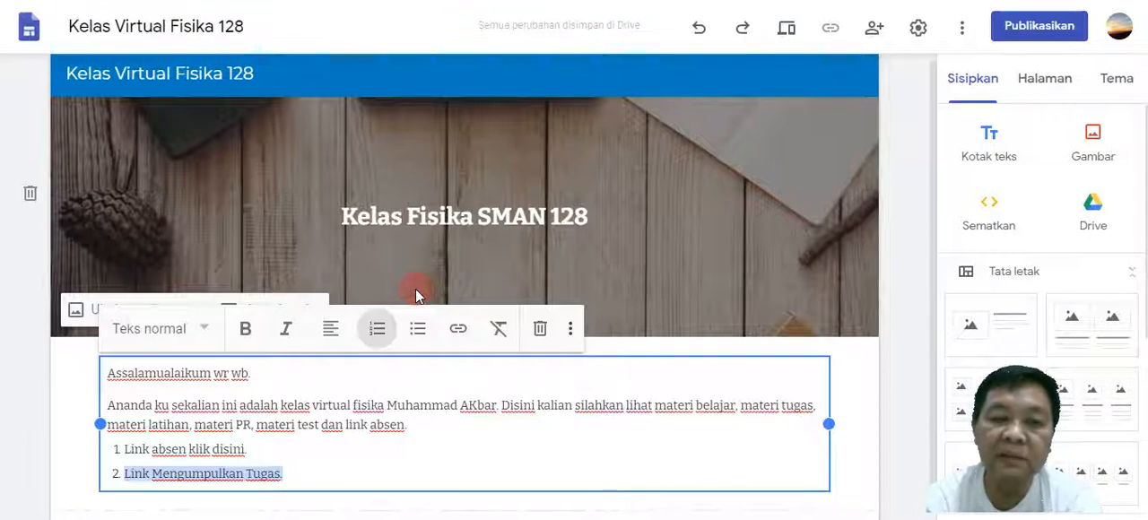
pyautogui.moveTo(122, 474); pyautogui.dragTo(294, 473)
pyautogui.click(458, 329)
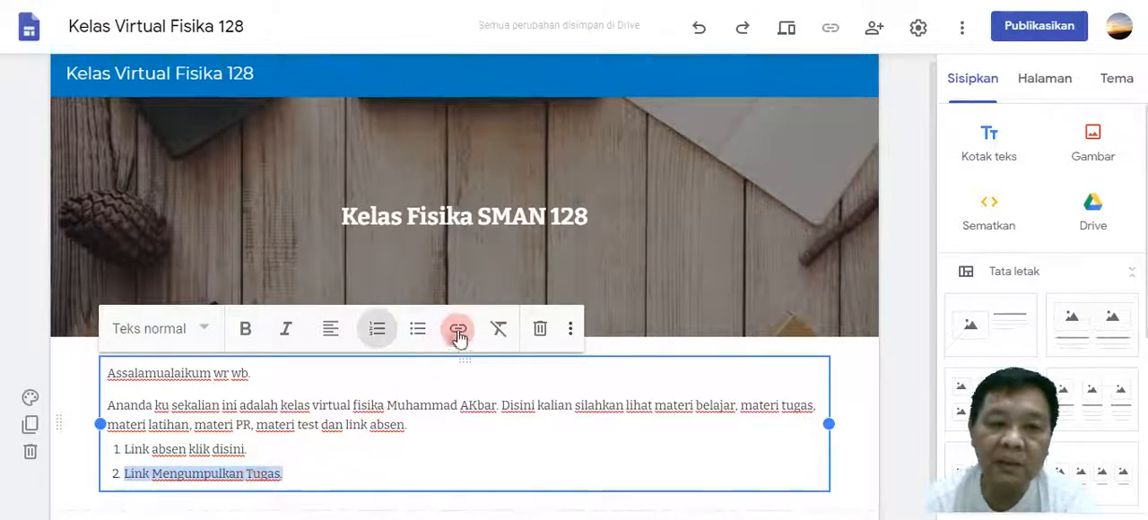
pyautogui.click(457, 330)
pyautogui.click(211, 426)
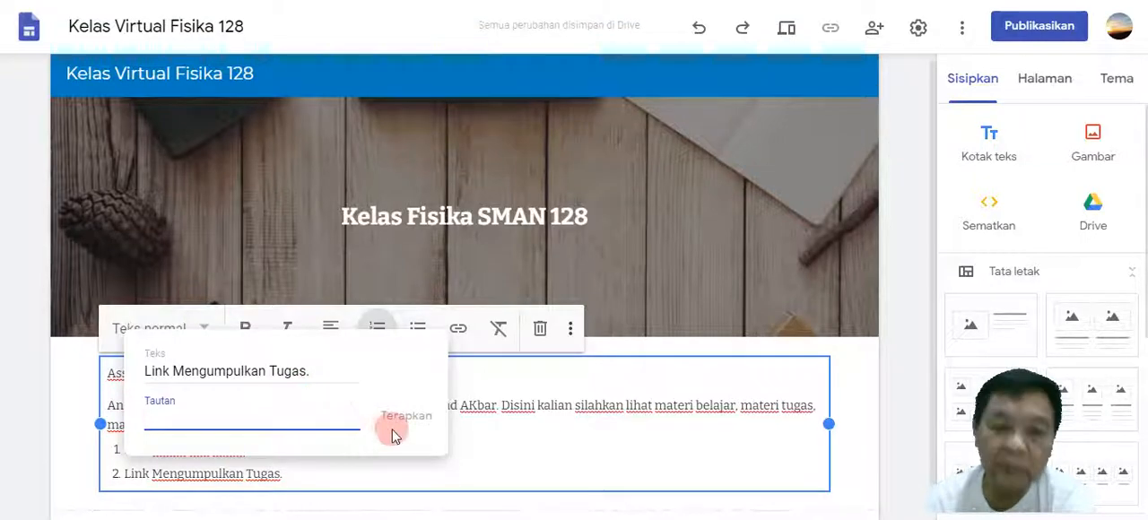
pyautogui.click(657, 304)
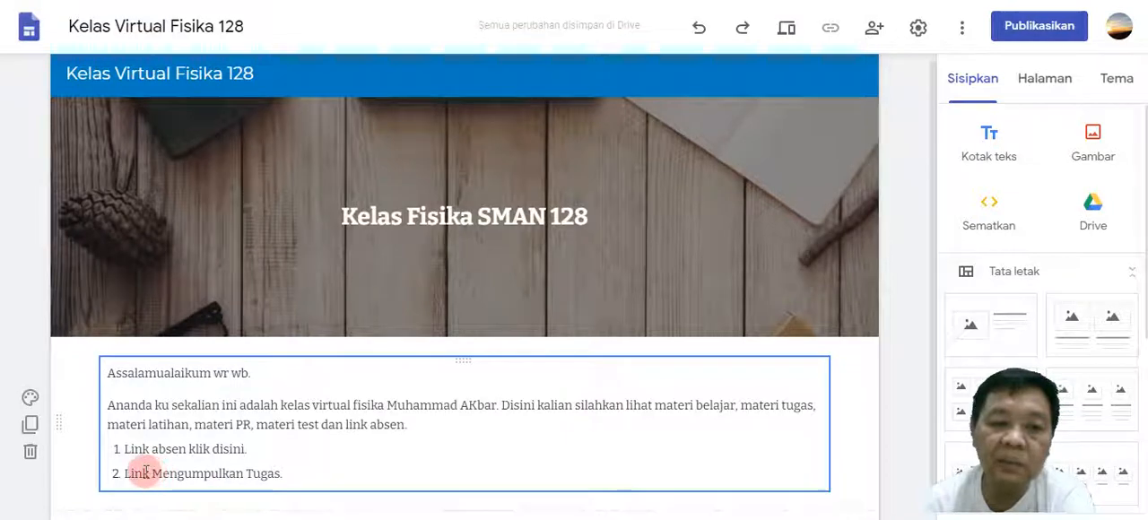
# Add a third numbered item reading "Link PR" below the "Link Mengumpulkan Tugas." item.
pyautogui.click(294, 474)
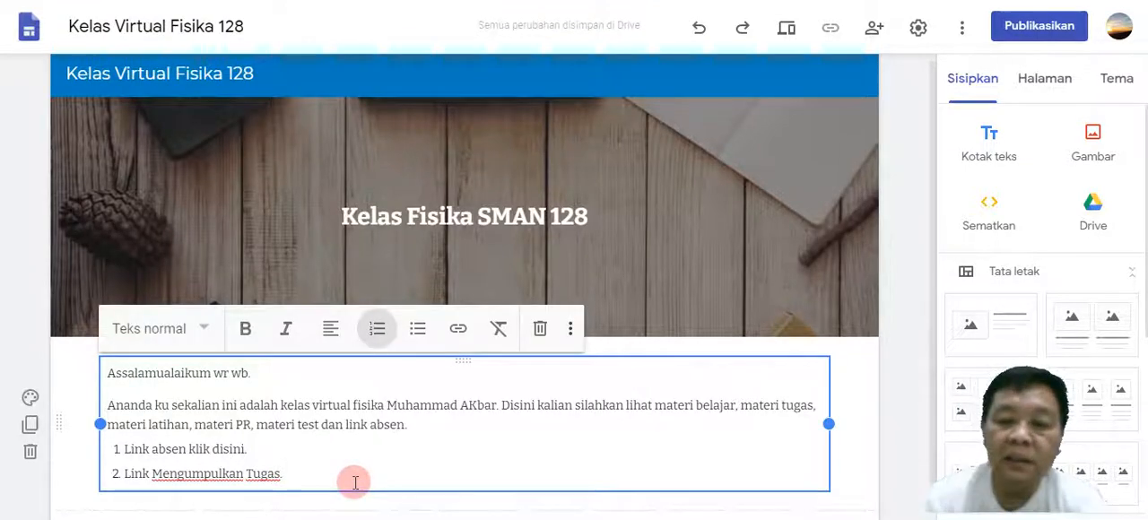
pyautogui.press('Return')
pyautogui.write('3.')
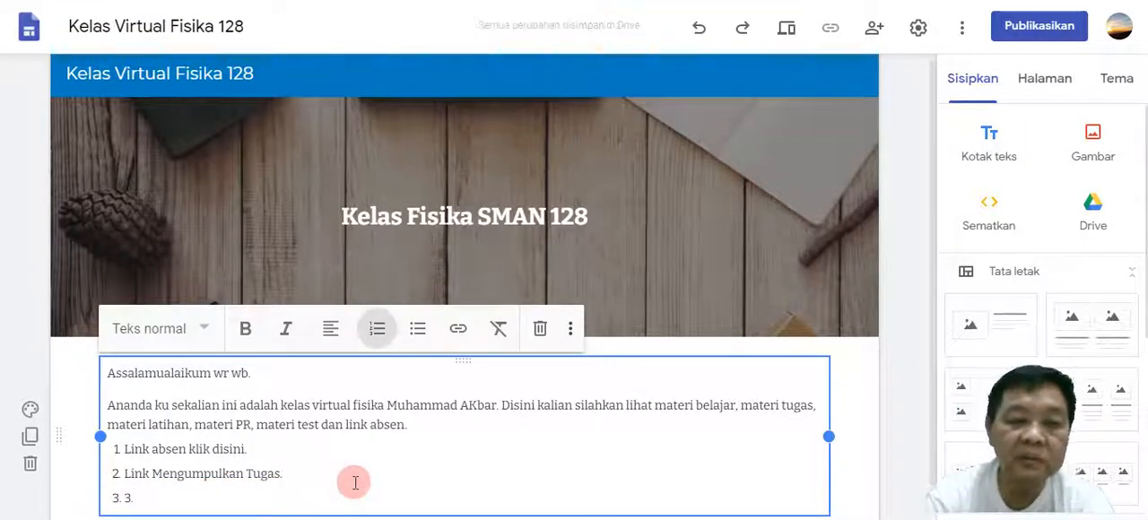
pyautogui.press('BackSpace')
pyautogui.press('BackSpace')
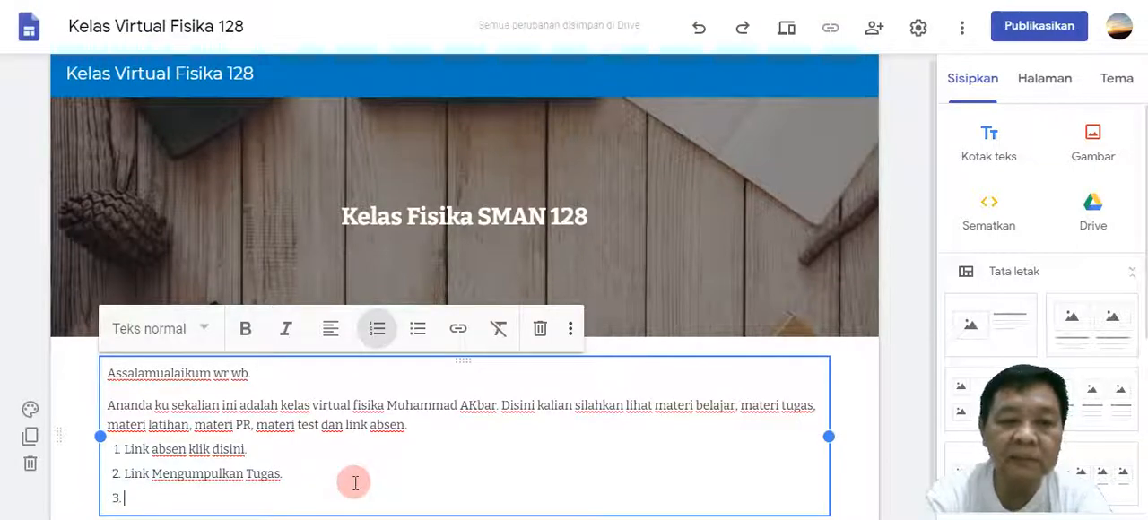
pyautogui.write('Link')
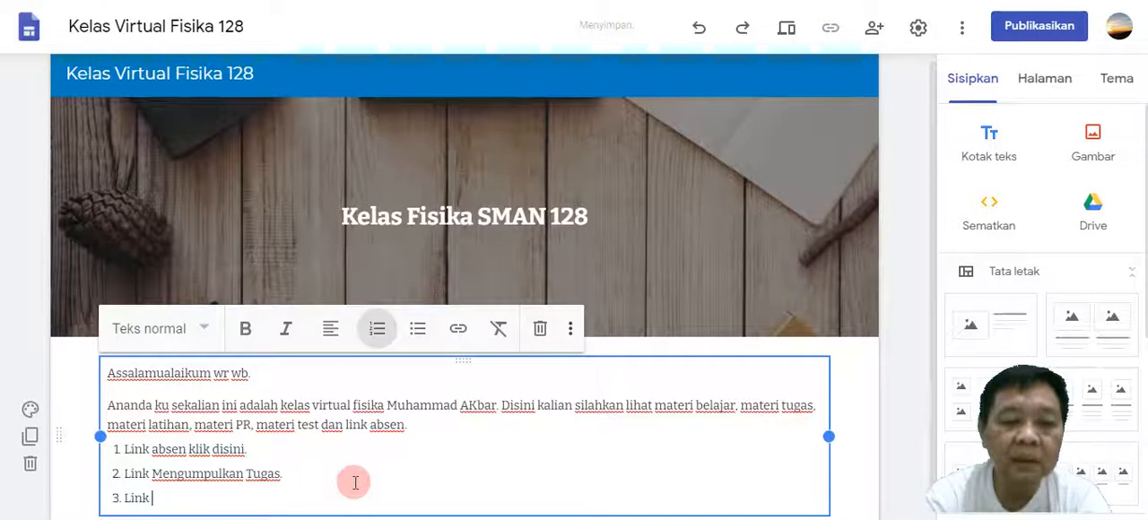
pyautogui.write('Pr')
pyautogui.press('BackSpace')
pyautogui.write('R')
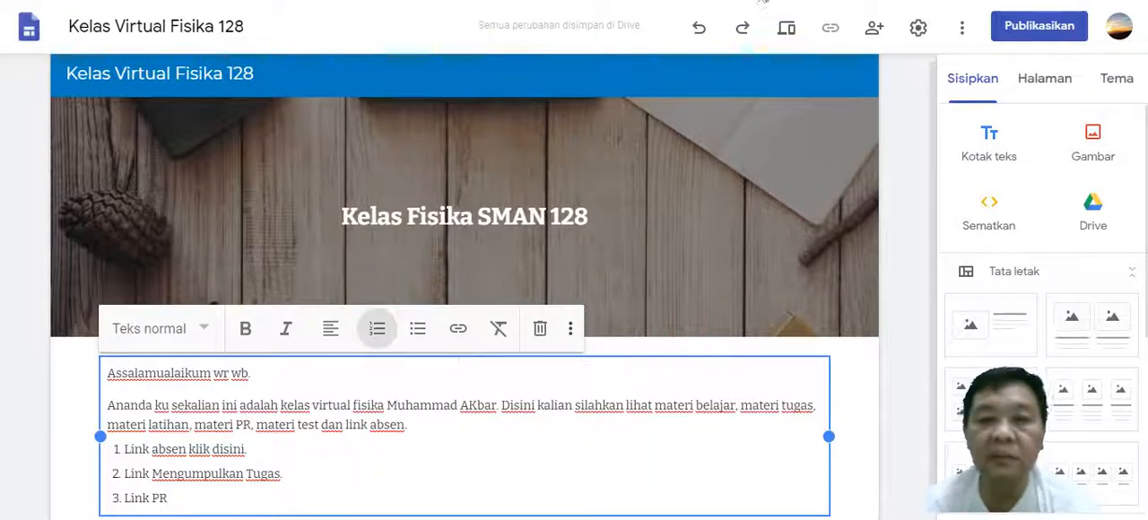
pyautogui.scroll(-2, 769, 198)
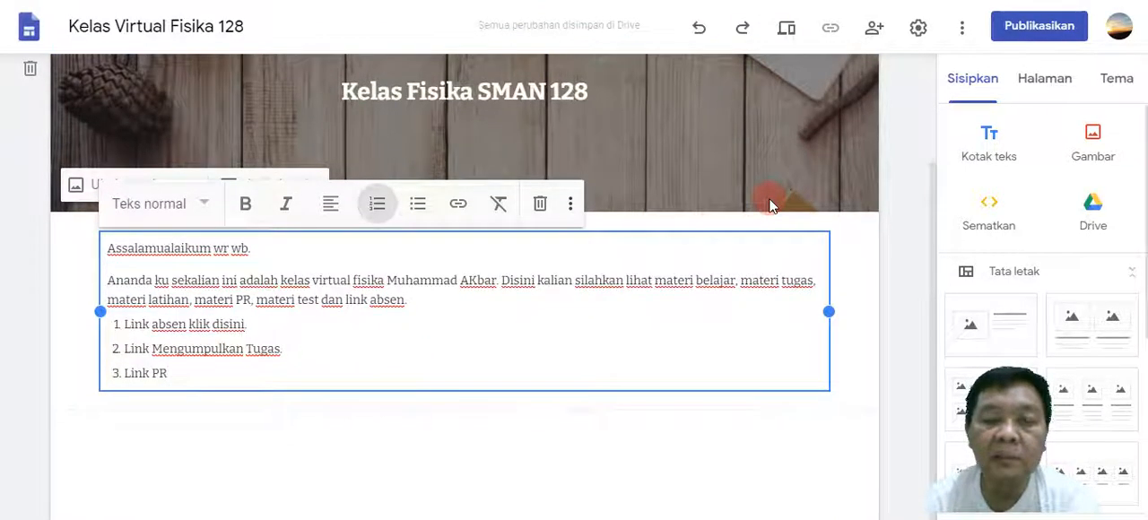
pyautogui.click(529, 439)
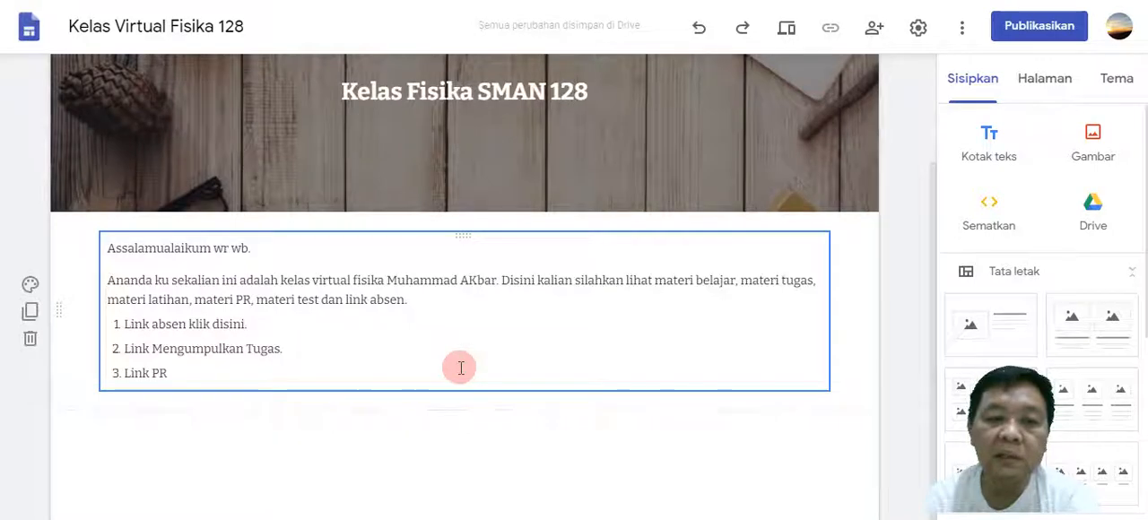
# Add a fourth numbered item reading "Link absen kelas X.IPA 1" below the PR item.
pyautogui.click(255, 376)
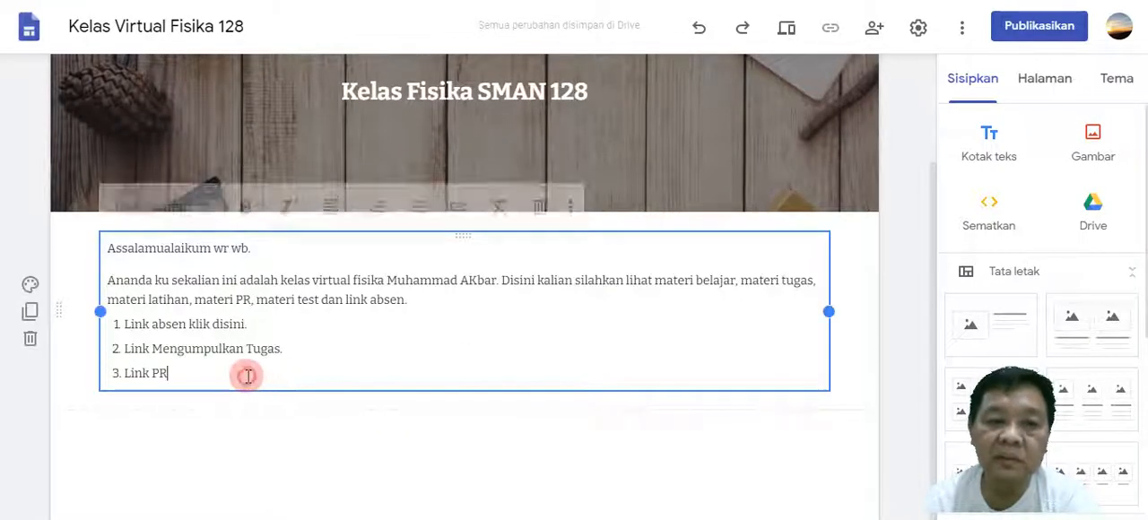
pyautogui.press('Return')
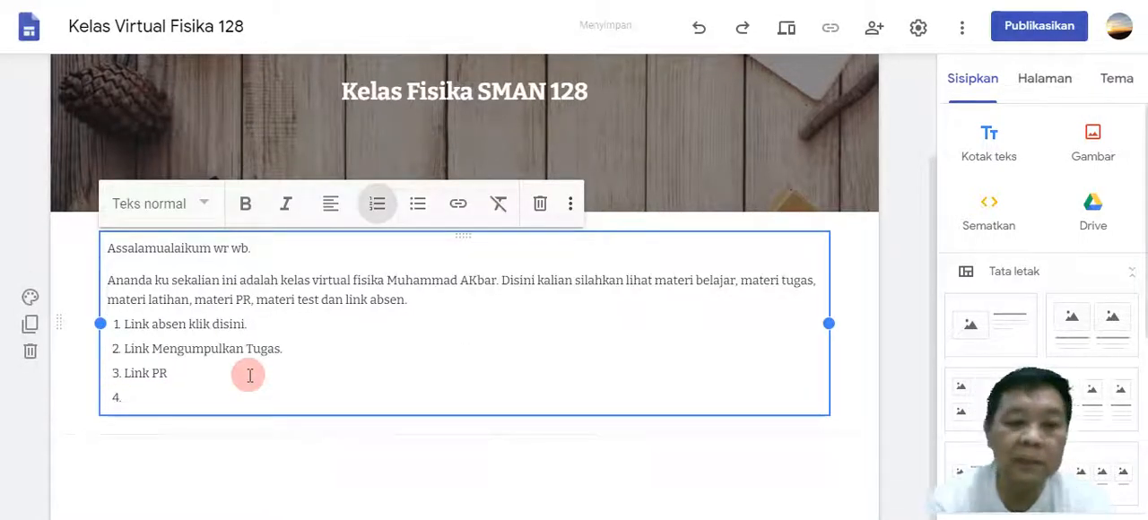
pyautogui.write('Link absen kelas X')
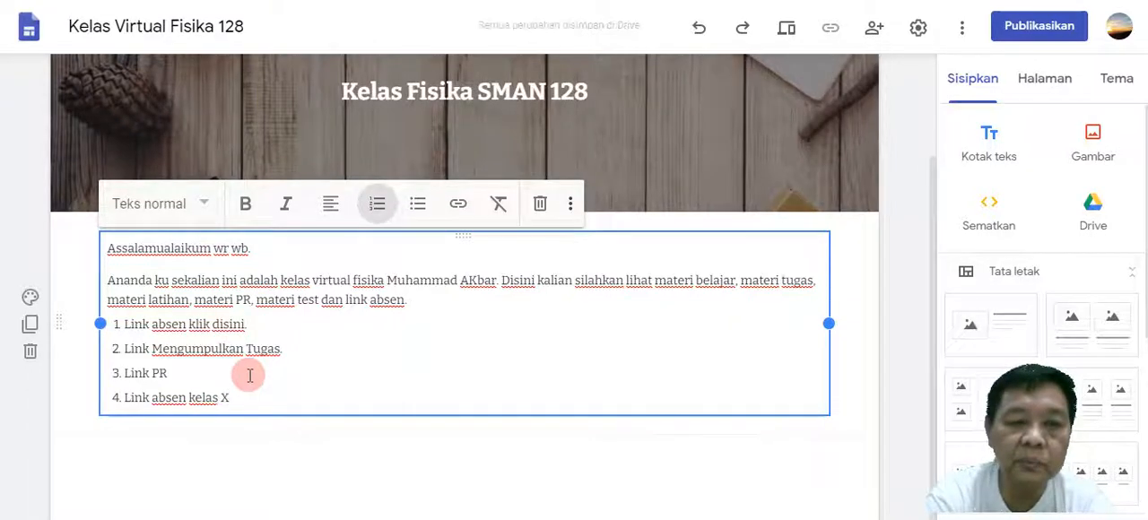
pyautogui.write('.IPA ')
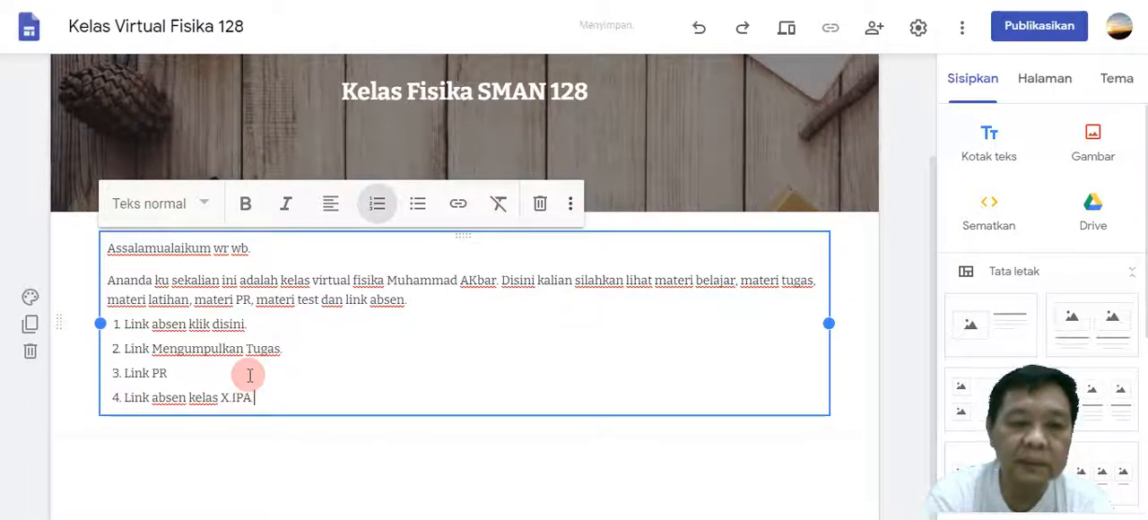
pyautogui.write('1')
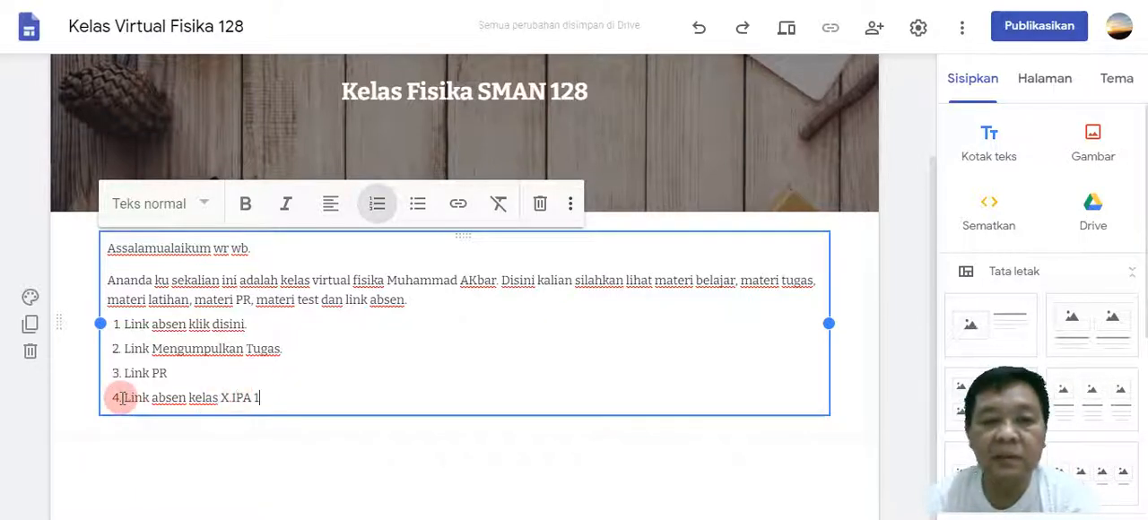
pyautogui.moveTo(124, 397); pyautogui.dragTo(267, 398)
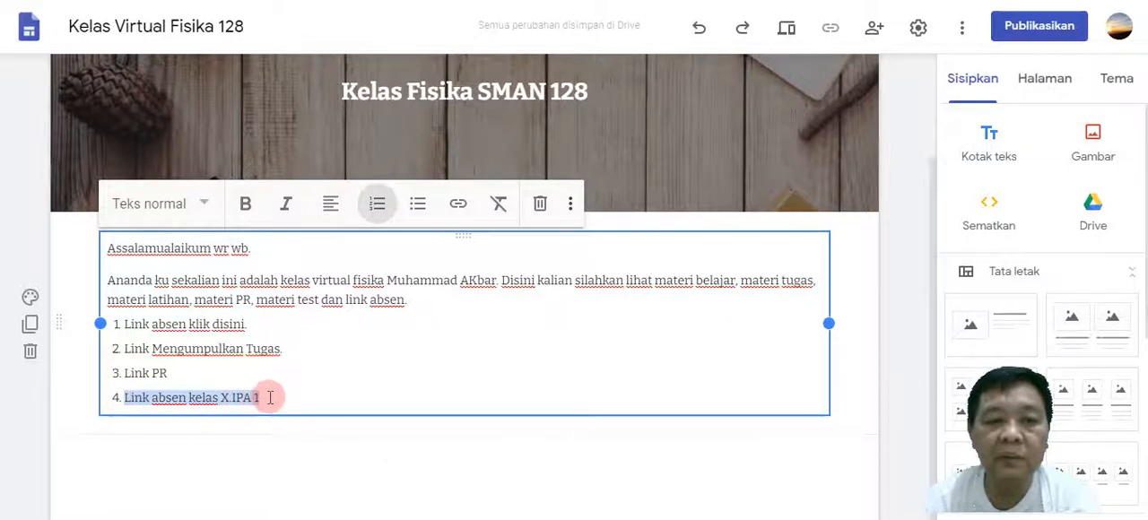
pyautogui.click(460, 208)
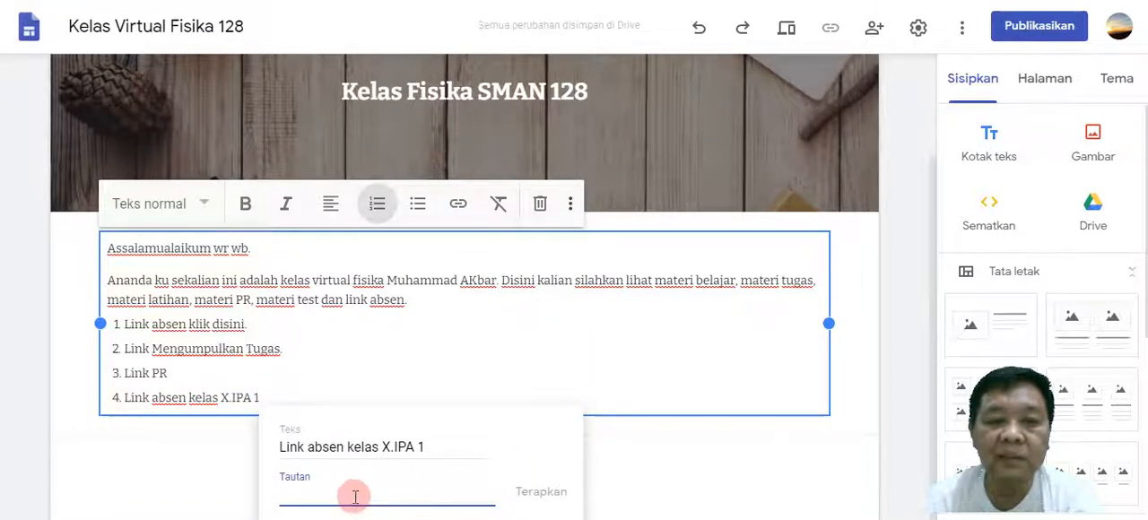
pyautogui.click(612, 393)
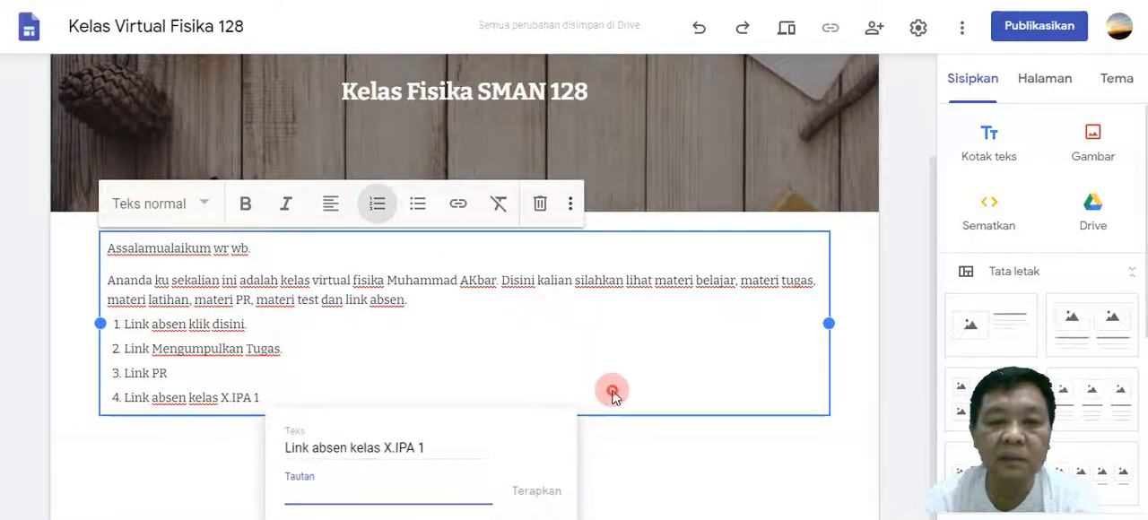
# Add a fifth numbered item reading "Link absen kelas X IPA 3" and finish editing the text box.
pyautogui.click(279, 398)
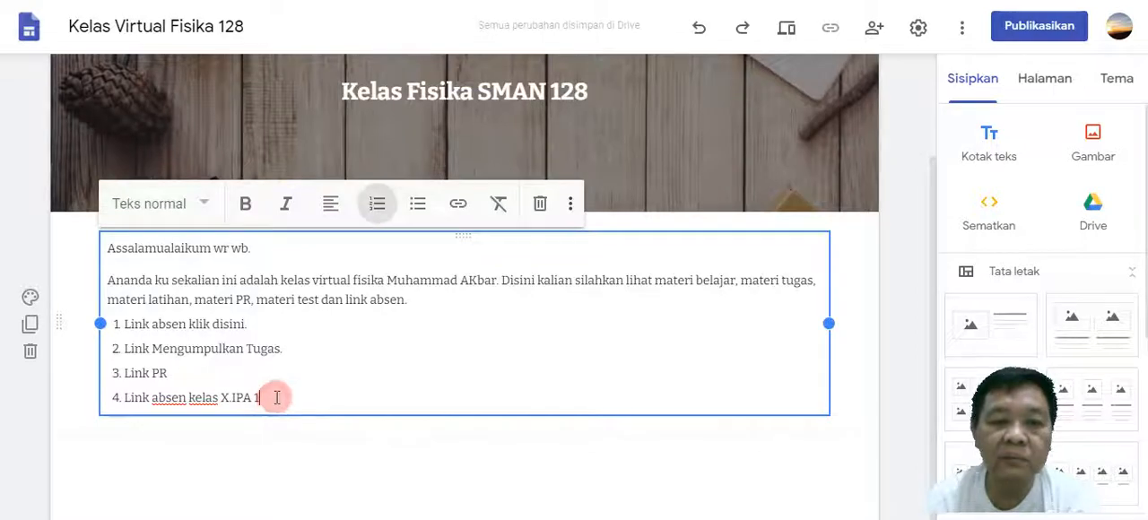
pyautogui.press('Return')
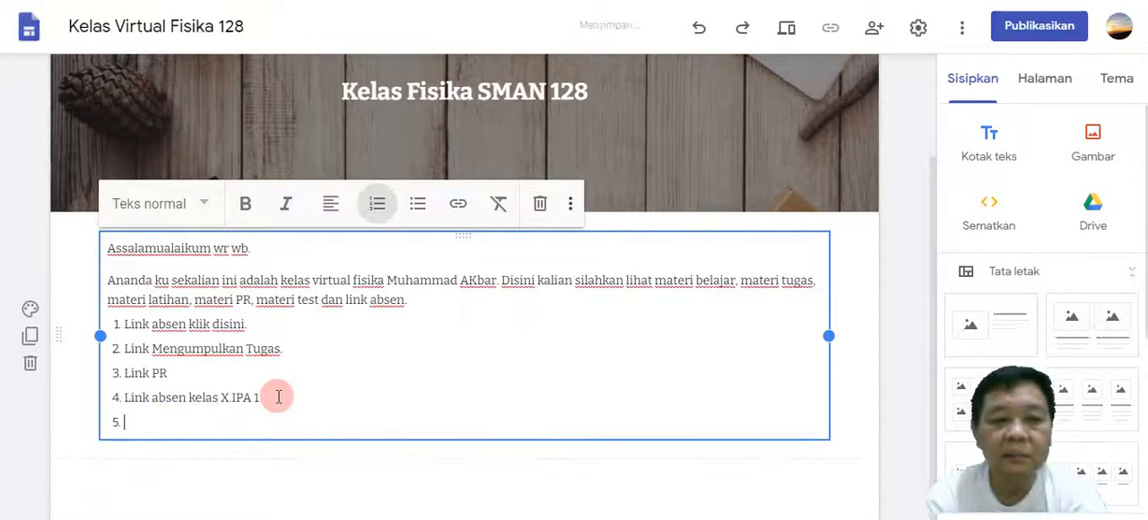
pyautogui.write('Link absen ')
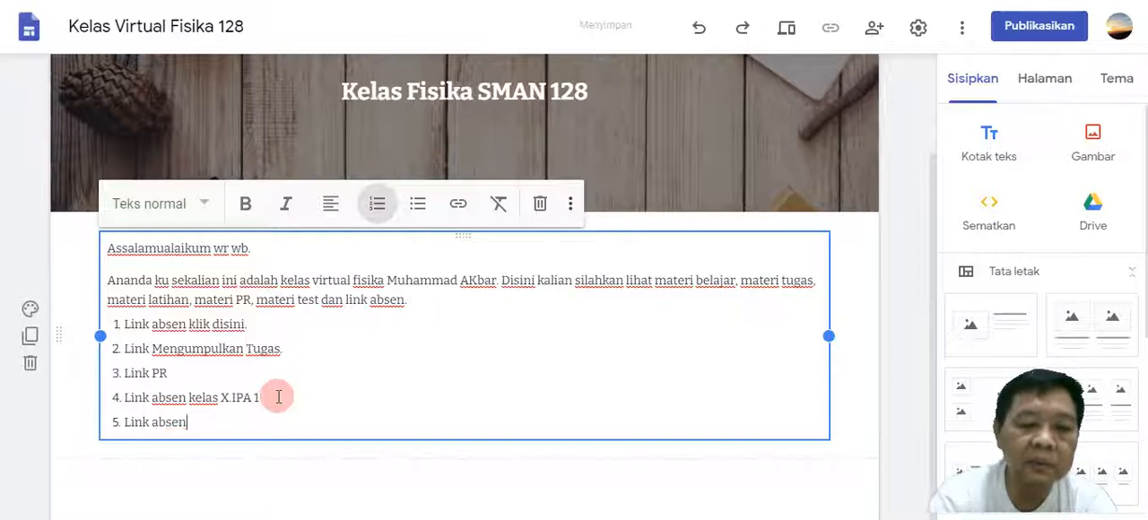
pyautogui.write('kelas ')
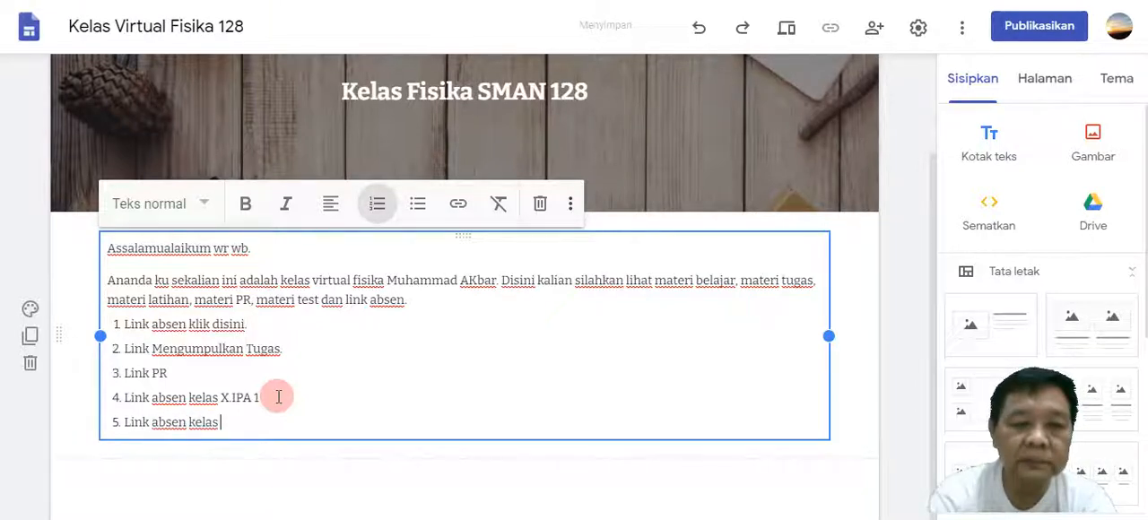
pyautogui.write('X I')
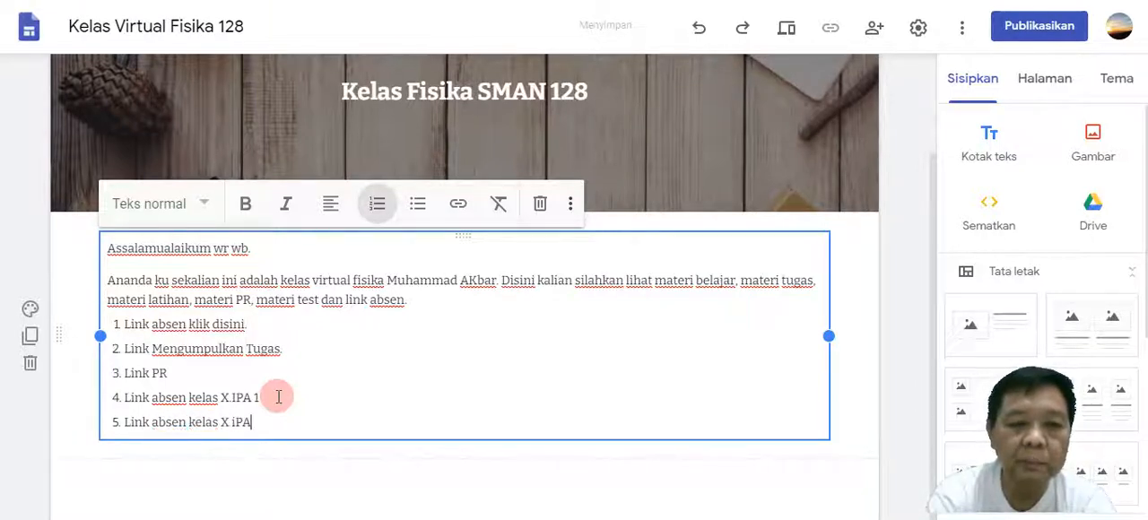
pyautogui.press('BackSpace')
pyautogui.press('BackSpace')
pyautogui.press('BackSpace')
pyautogui.write('IPA 3')
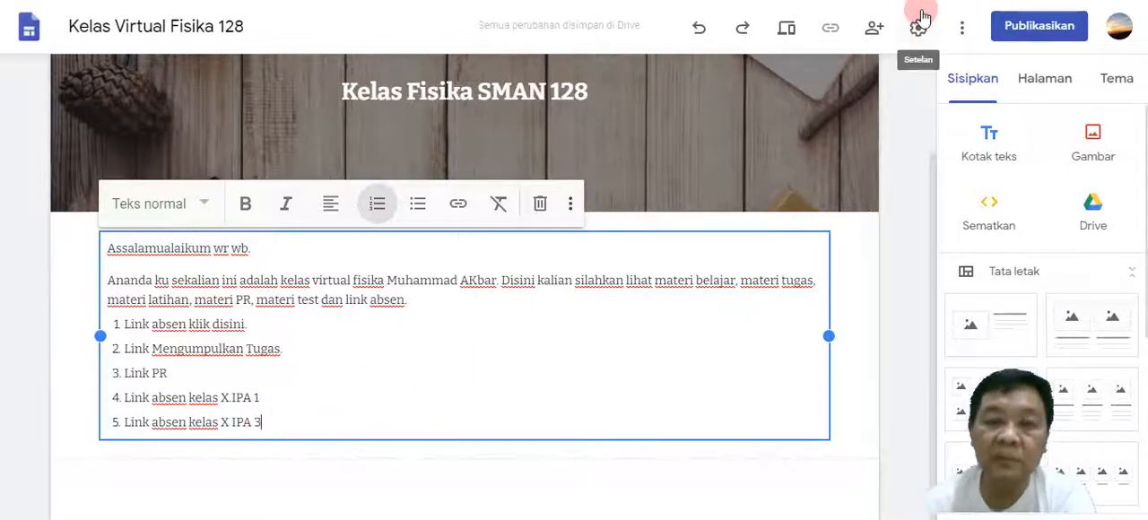
pyautogui.click(865, 258)
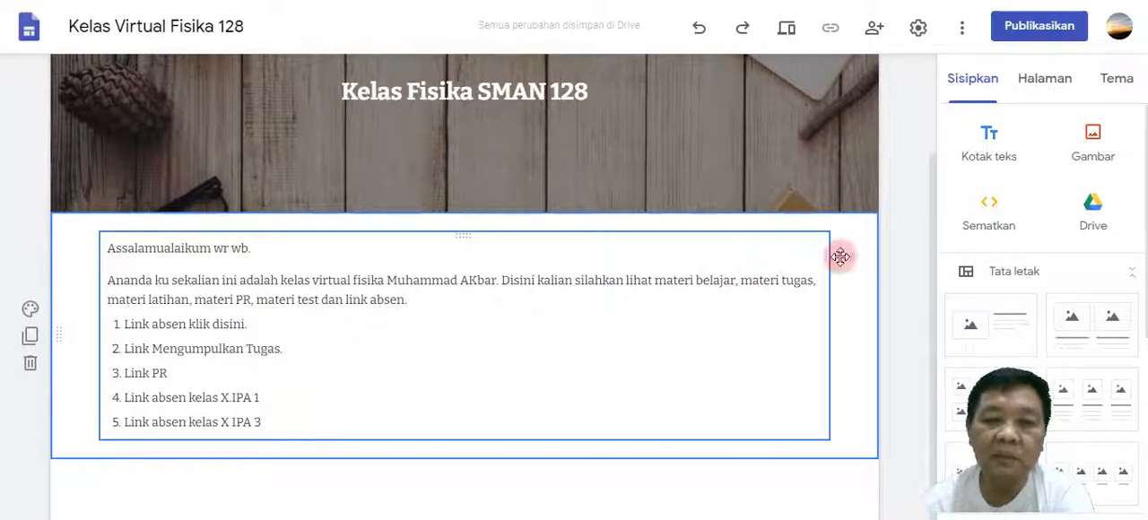
pyautogui.scroll(-6, 1008, 231)
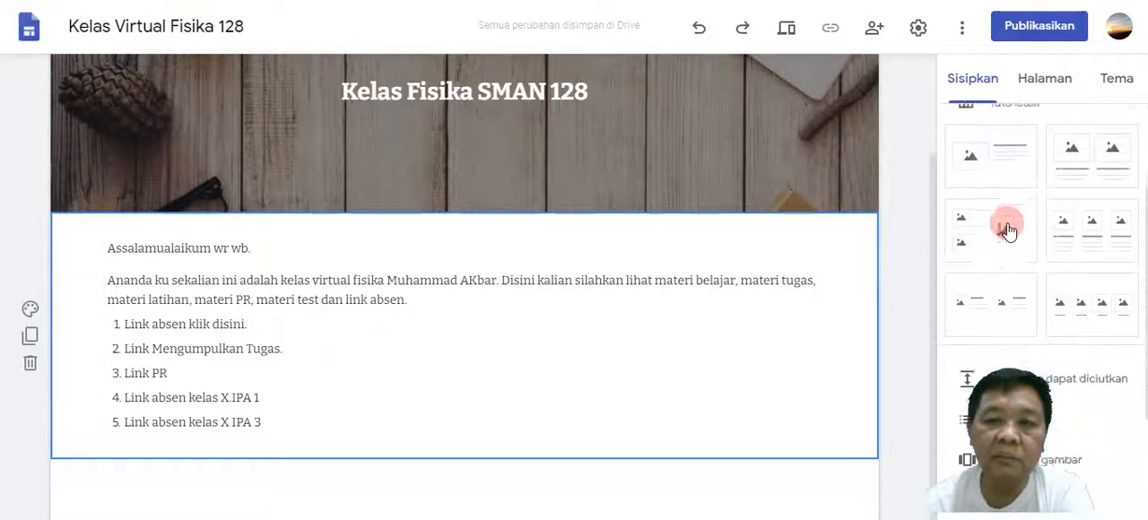
pyautogui.scroll(1, 977, 258)
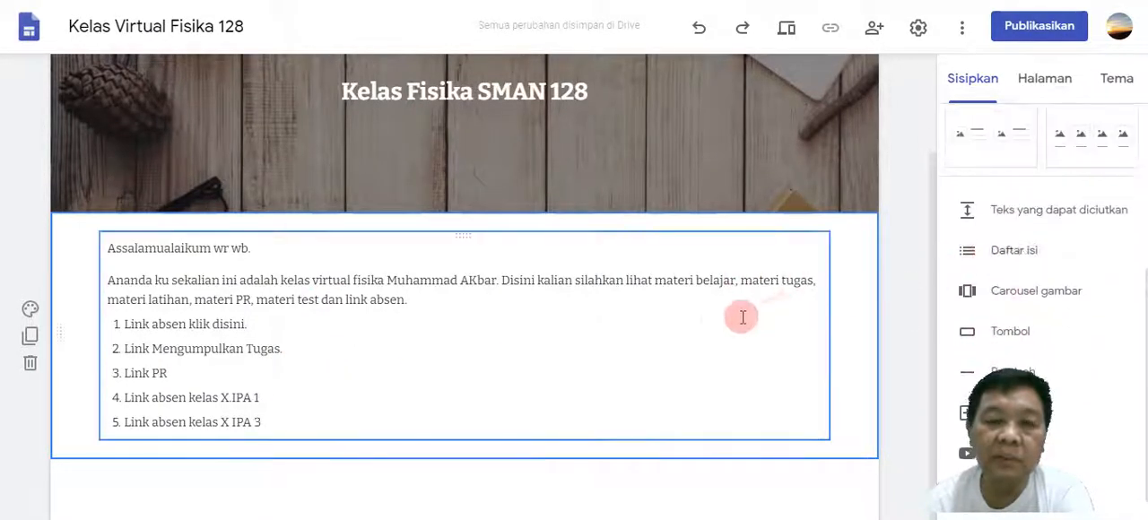
pyautogui.scroll(3, 710, 325)
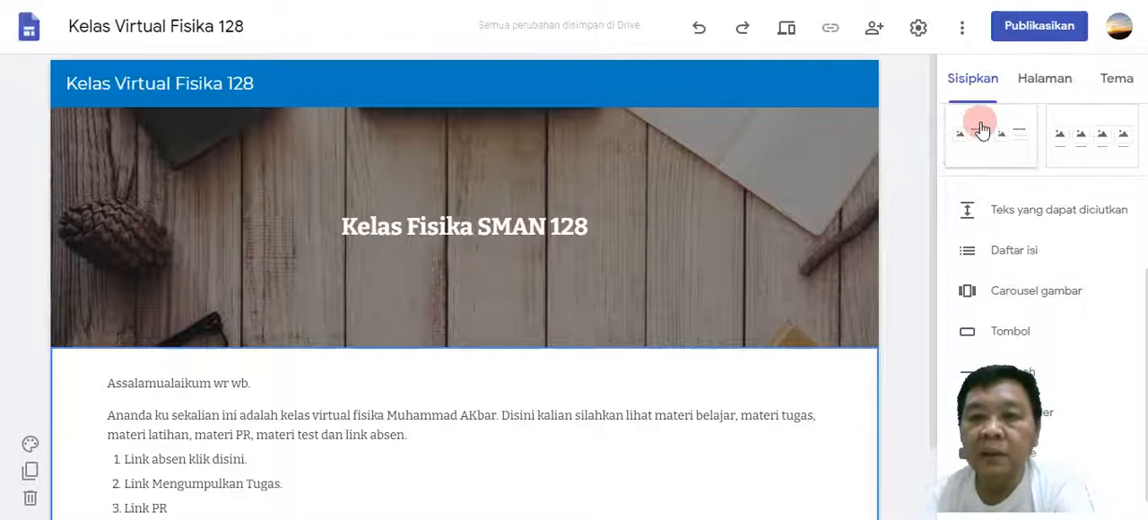
# Rename the site's front page to "HOME" in its page properties.
pyautogui.click(1044, 82)
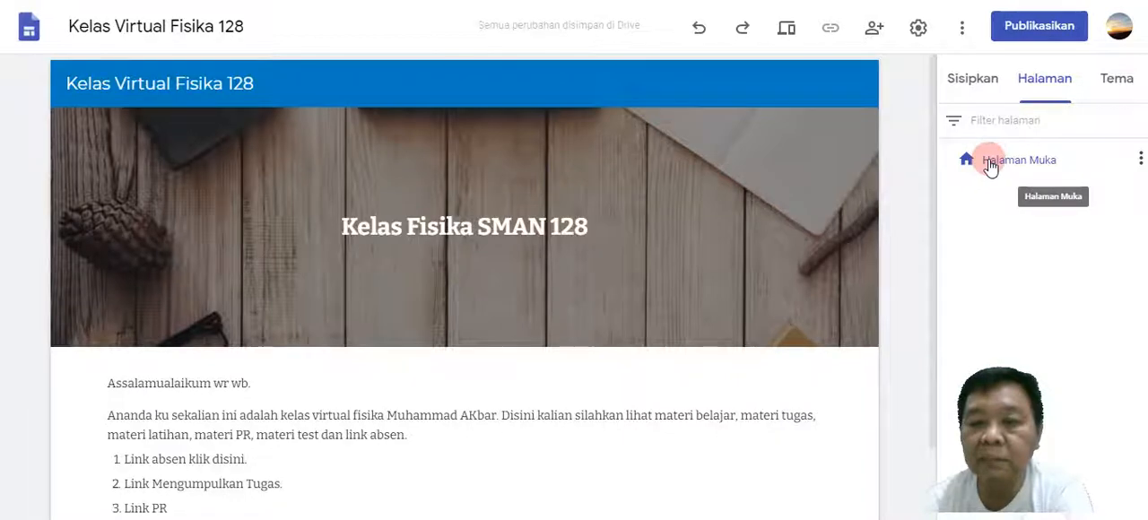
pyautogui.moveTo(829, 238)
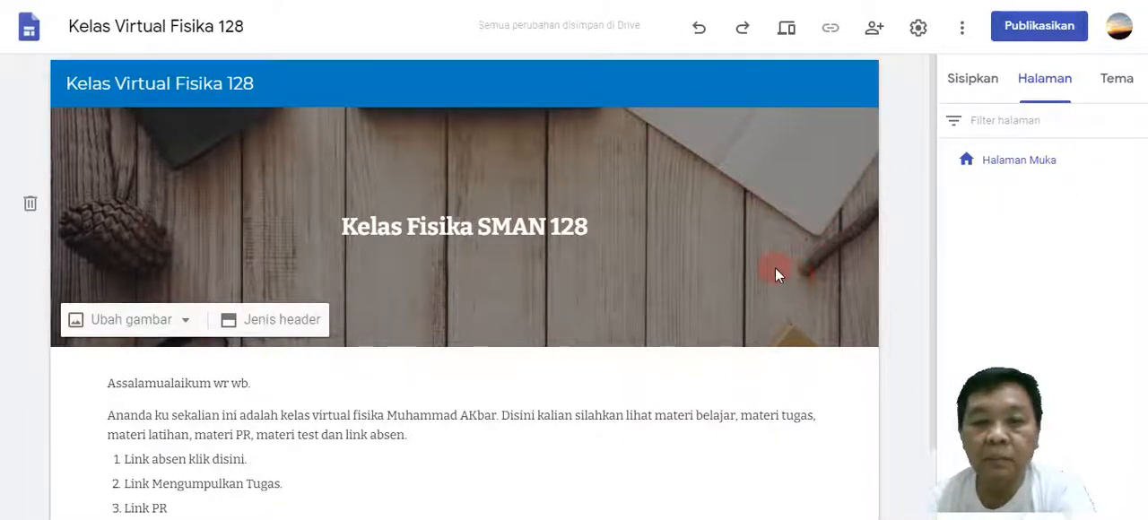
pyautogui.moveTo(1051, 174)
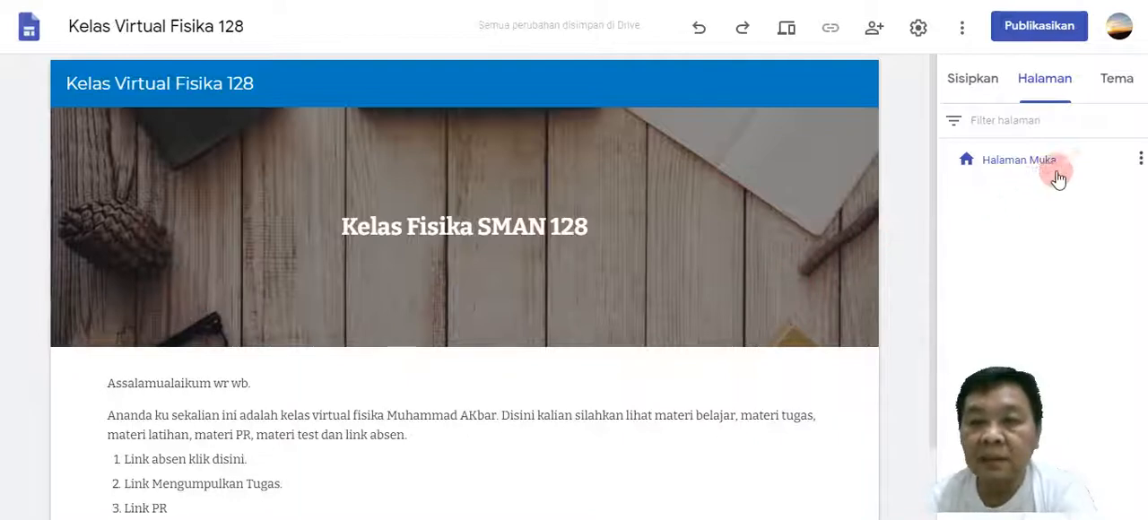
pyautogui.click(1141, 161)
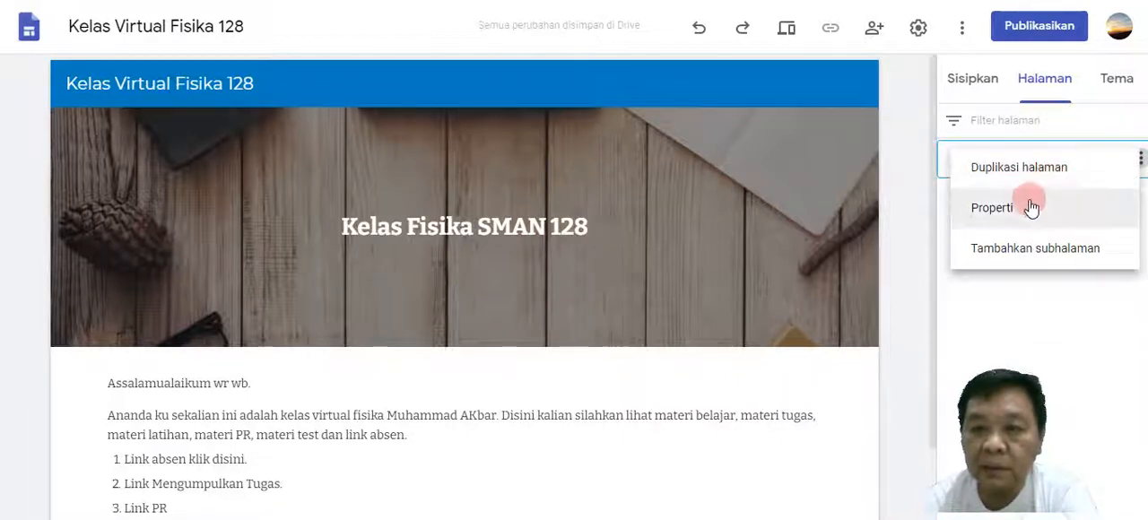
pyautogui.click(1003, 213)
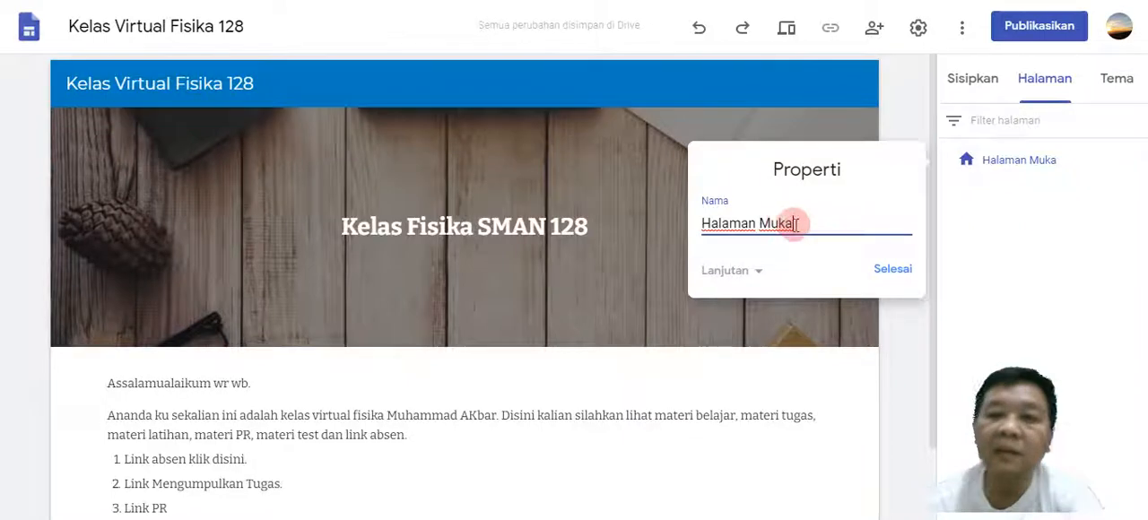
pyautogui.press('BackSpace')
pyautogui.press('BackSpace')
pyautogui.press('BackSpace')
pyautogui.press('BackSpace')
pyautogui.press('BackSpace')
pyautogui.press('BackSpace')
pyautogui.press('BackSpace')
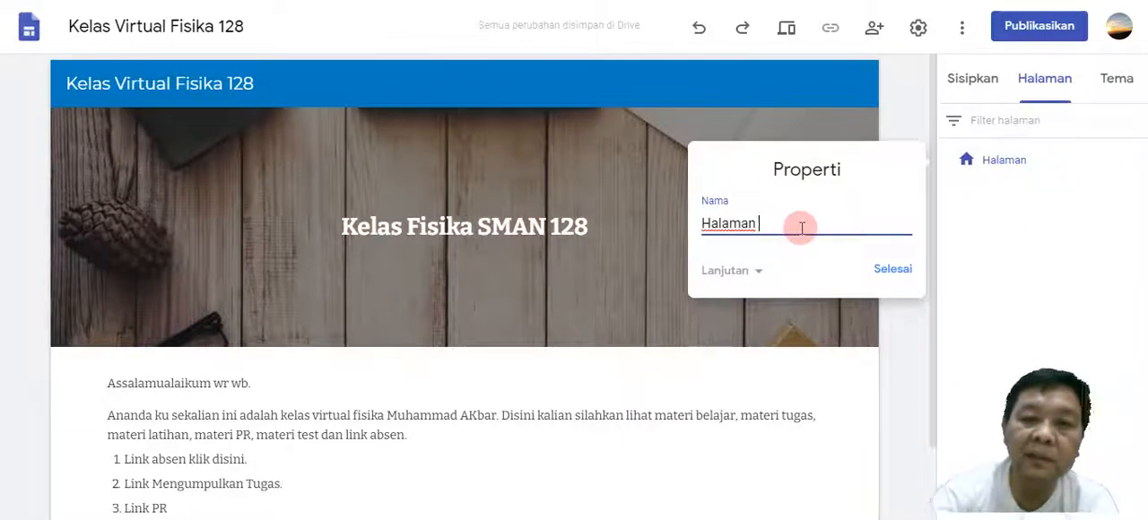
pyautogui.press('BackSpace')
pyautogui.press('BackSpace')
pyautogui.press('BackSpace')
pyautogui.write('OME')
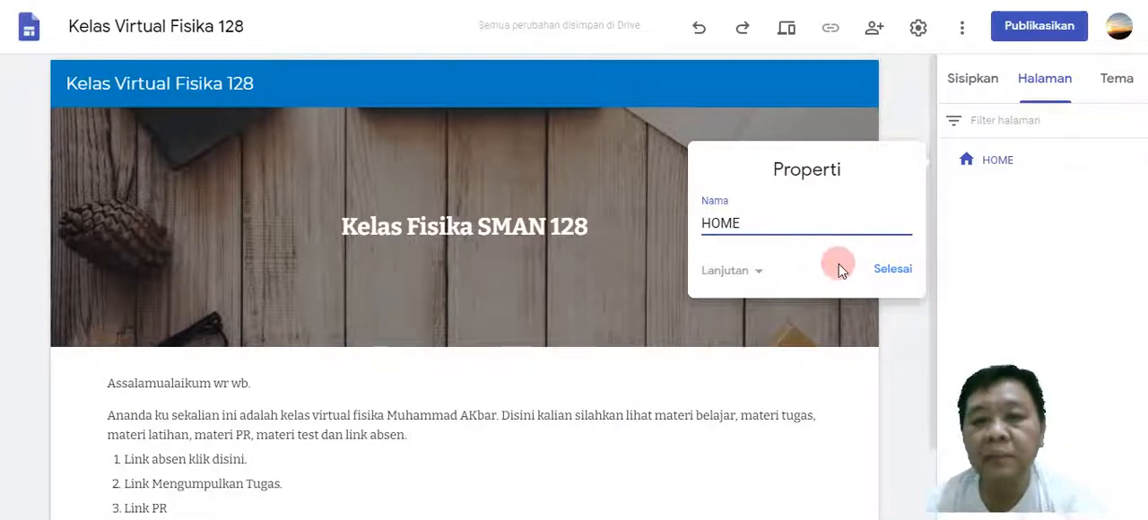
pyautogui.click(892, 270)
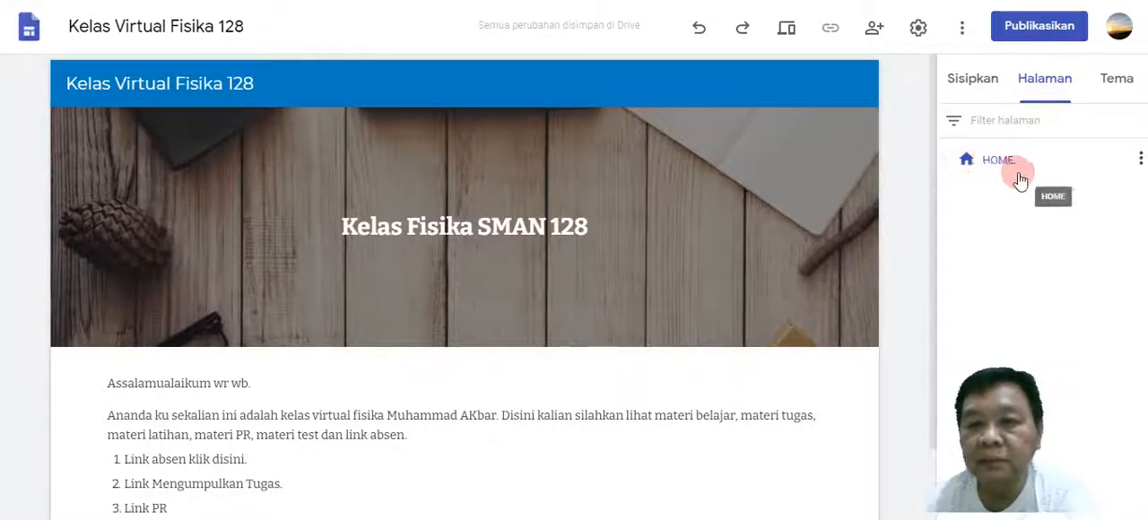
# Duplicate the HOME page and name the copy "BAB I. ENERGI KINETIK".
pyautogui.click(1141, 162)
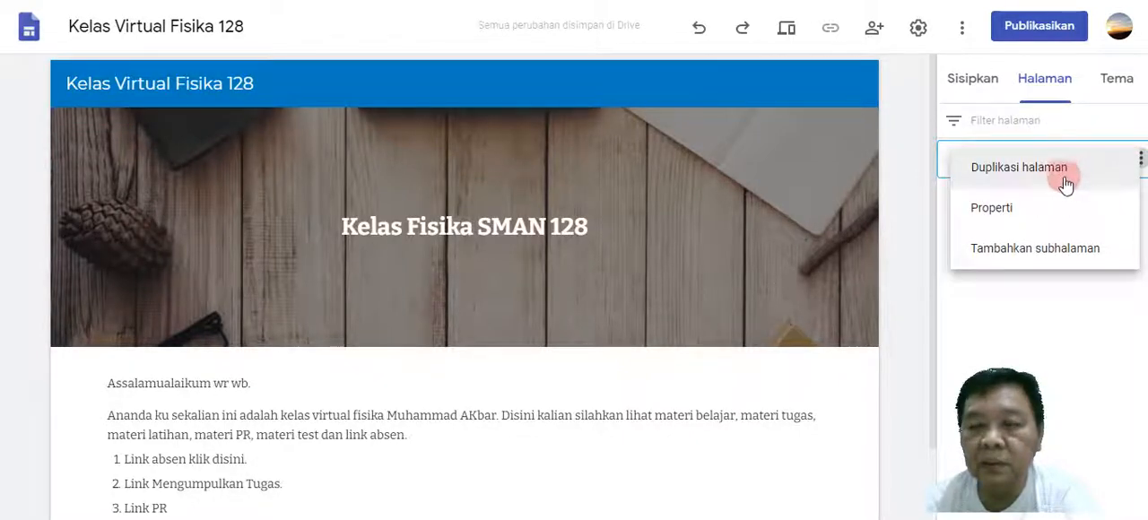
pyautogui.click(1010, 170)
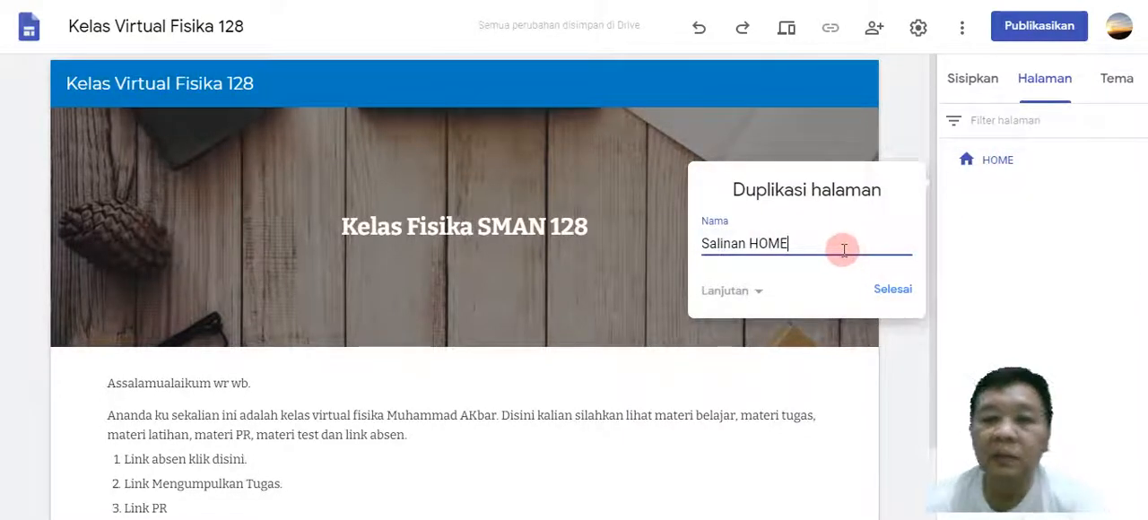
pyautogui.press('BackSpace')
pyautogui.press('BackSpace')
pyautogui.press('BackSpace')
pyautogui.press('BackSpace')
pyautogui.press('BackSpace')
pyautogui.press('BackSpace')
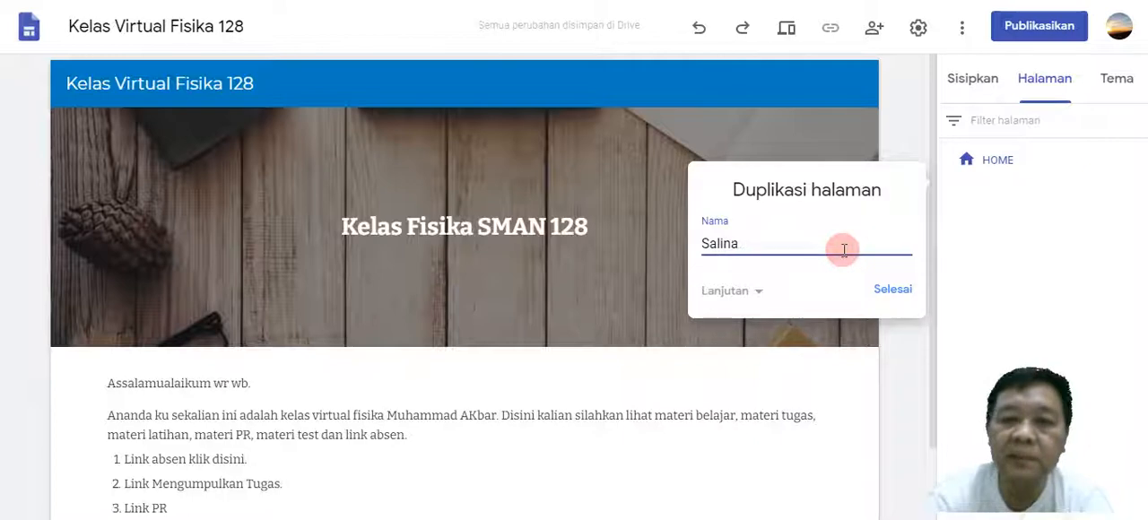
pyautogui.press('BackSpace')
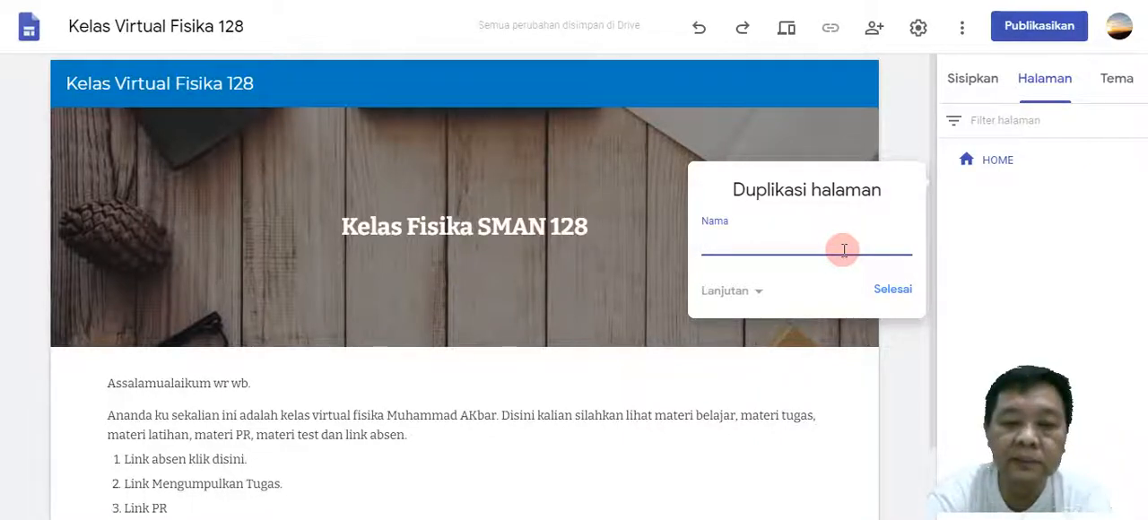
pyautogui.write('BAB I. ENER')
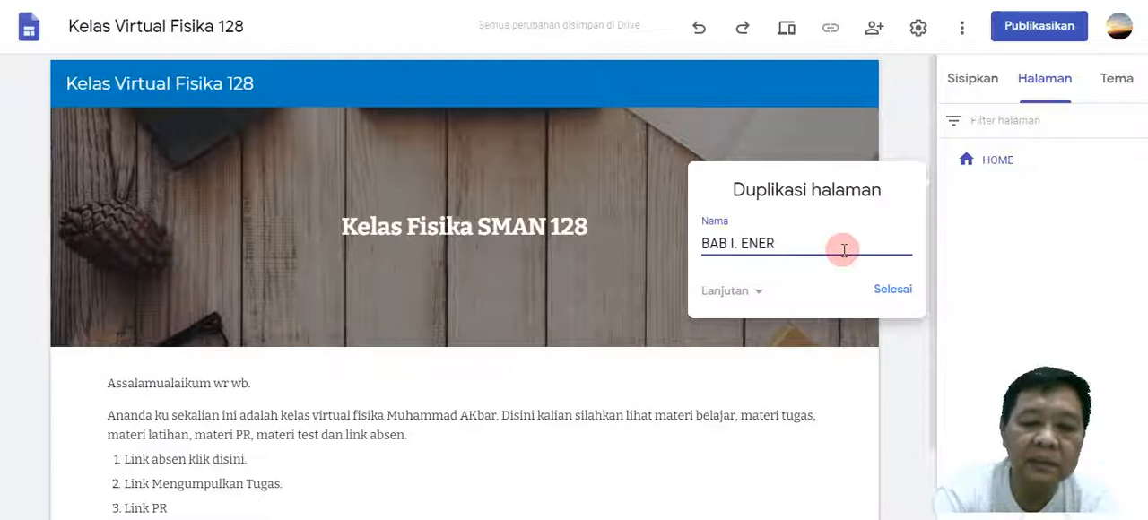
pyautogui.write('KINETIK')
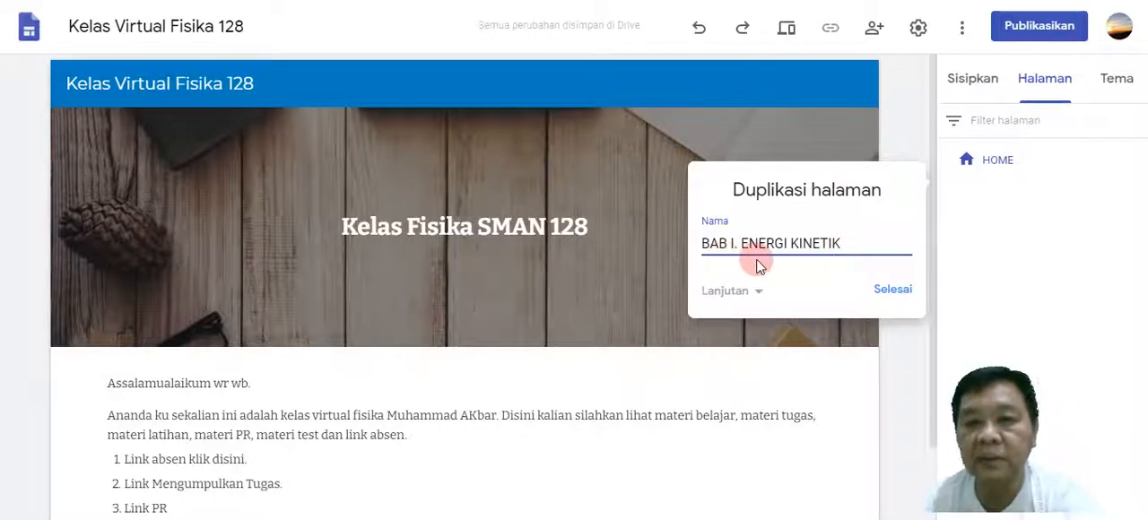
pyautogui.click(898, 293)
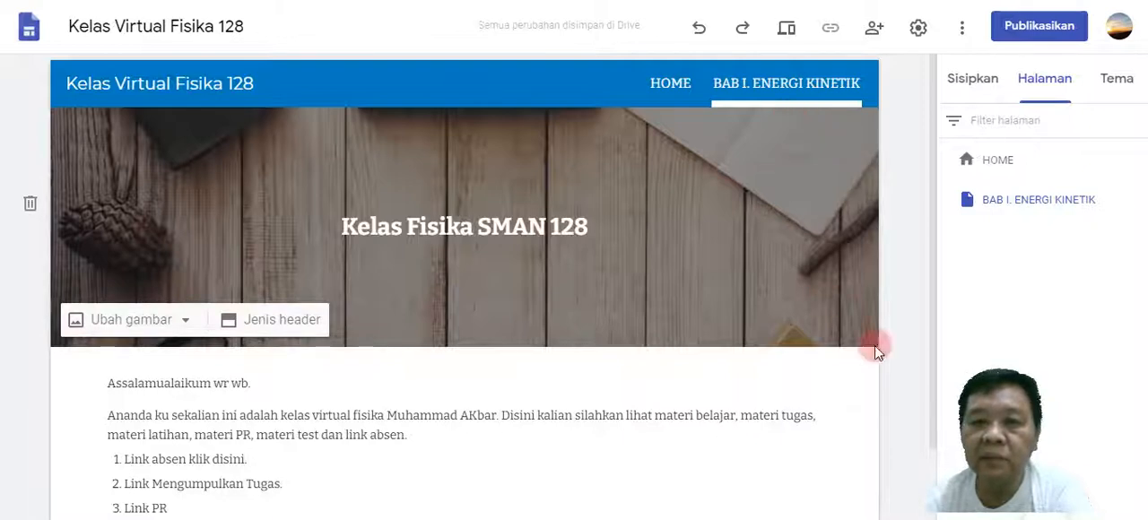
# Add a subpage named "Pertemuan ke 1" under the BAB I. ENERGI KINETIK page and check it in the site's navigation bar.
pyautogui.moveTo(1043, 200)
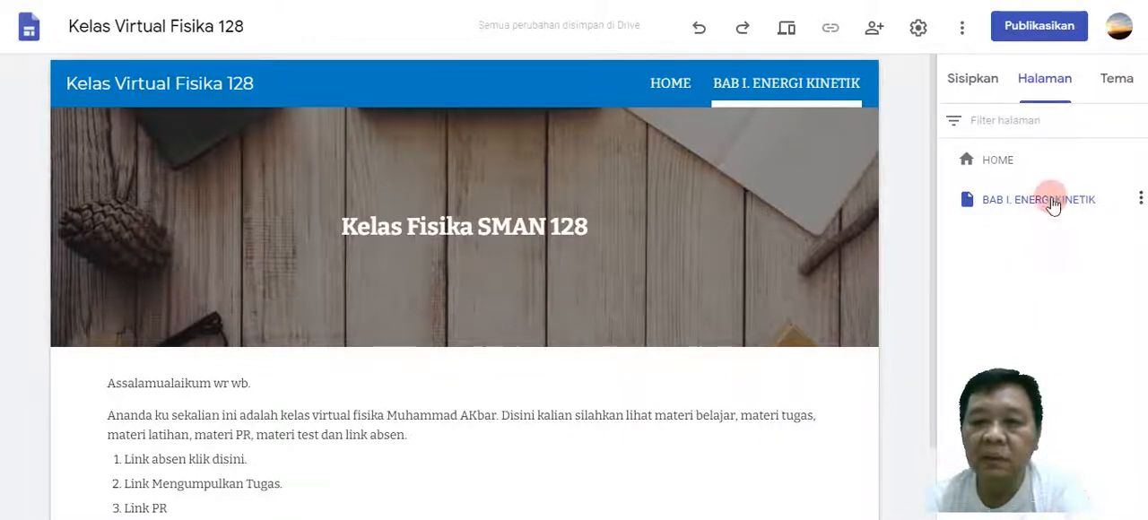
pyautogui.click(1142, 199)
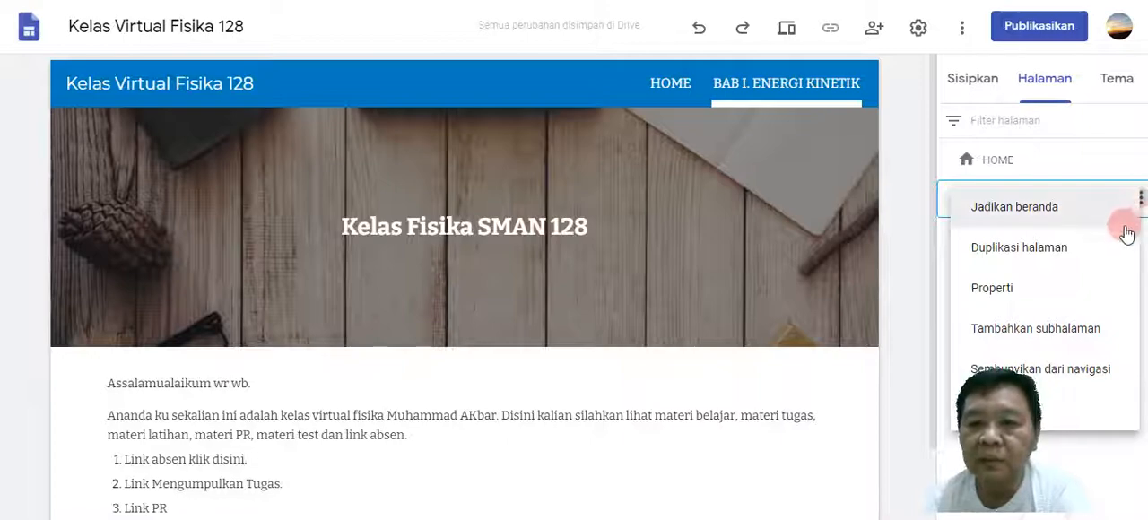
pyautogui.click(1065, 330)
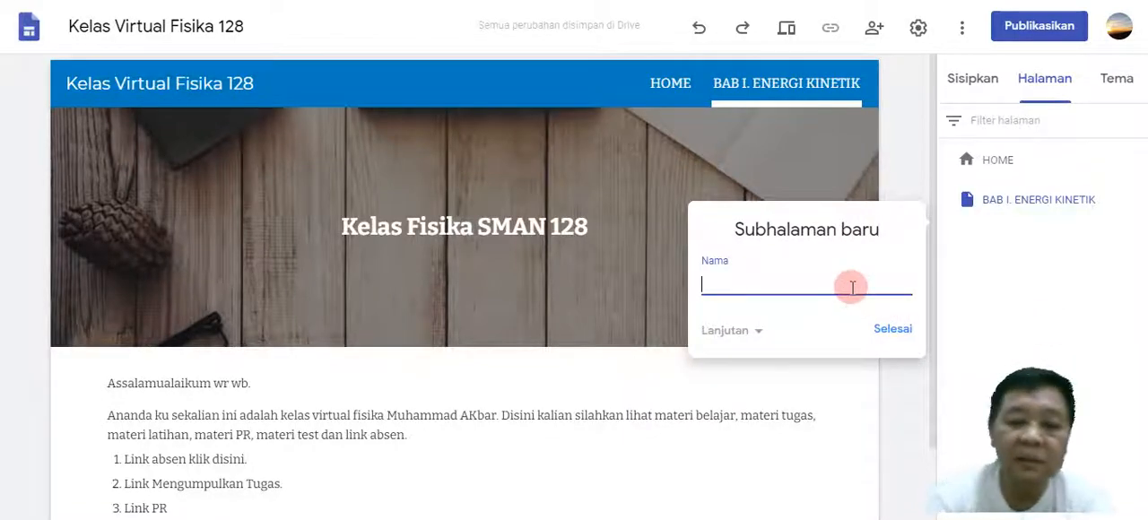
pyautogui.write('P')
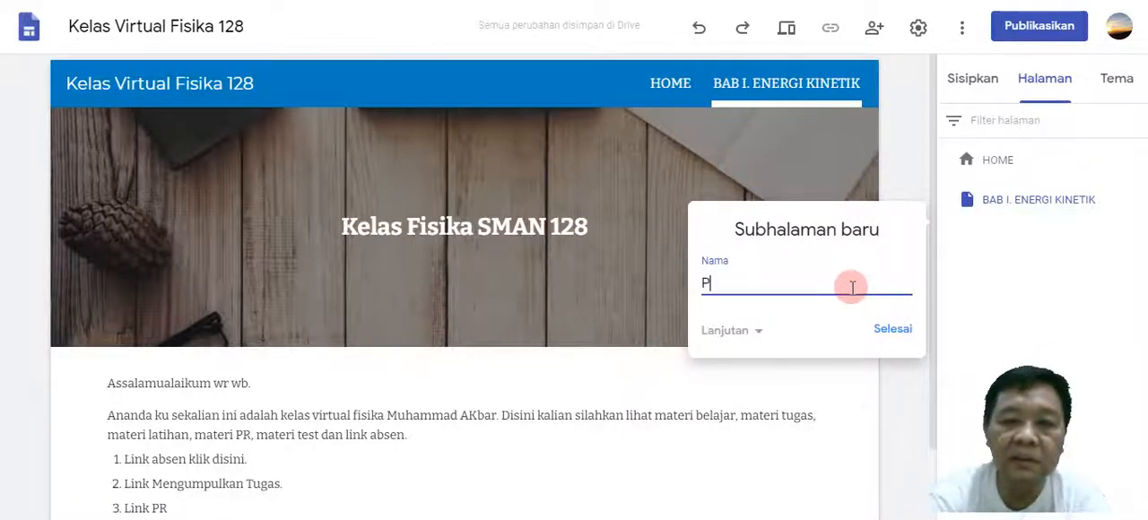
pyautogui.write('ertemu')
pyautogui.write('an ')
pyautogui.write('K')
pyautogui.write('ke 1')
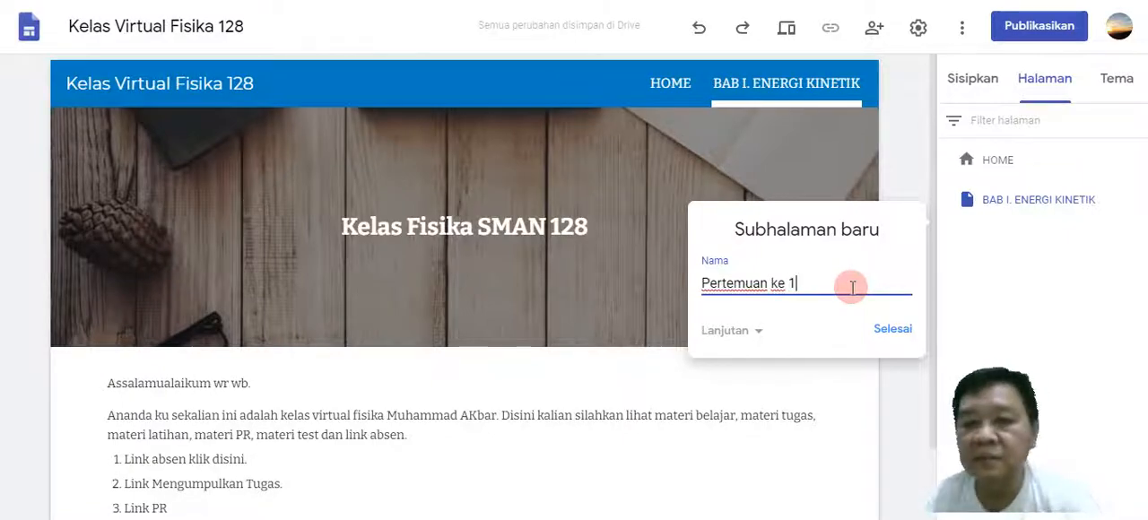
pyautogui.click(888, 329)
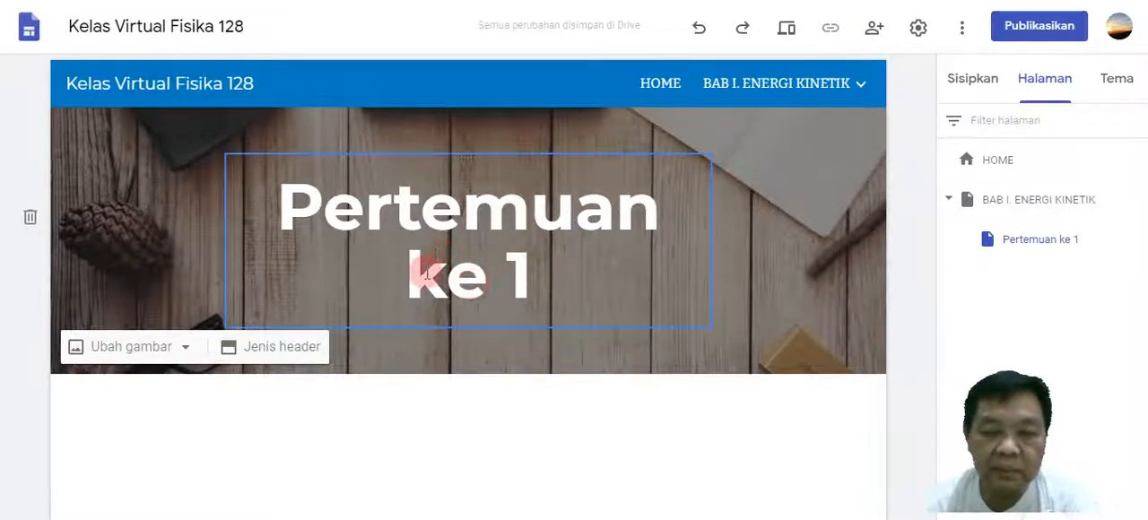
pyautogui.moveTo(825, 82)
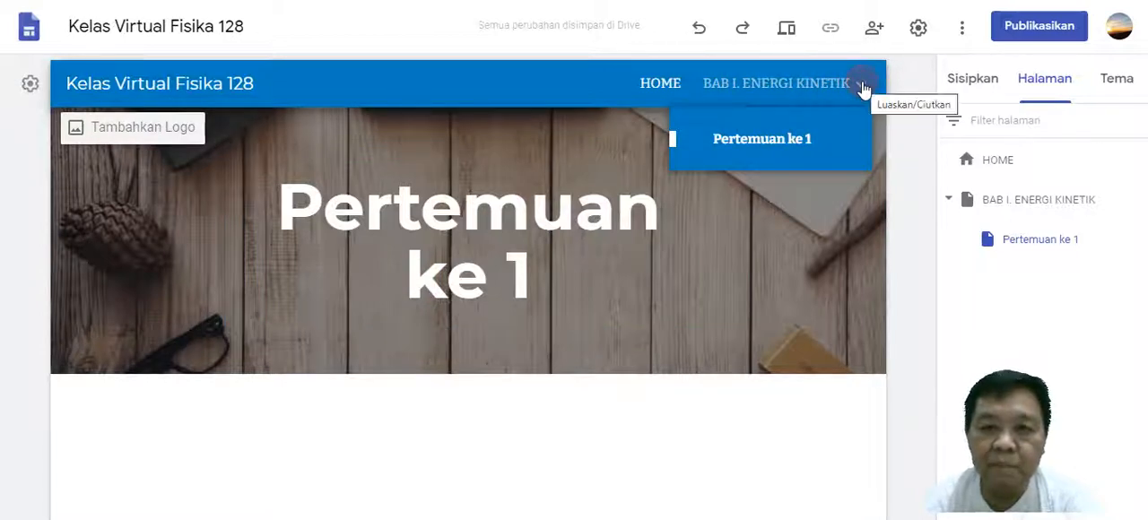
pyautogui.click(863, 90)
pyautogui.moveTo(813, 89)
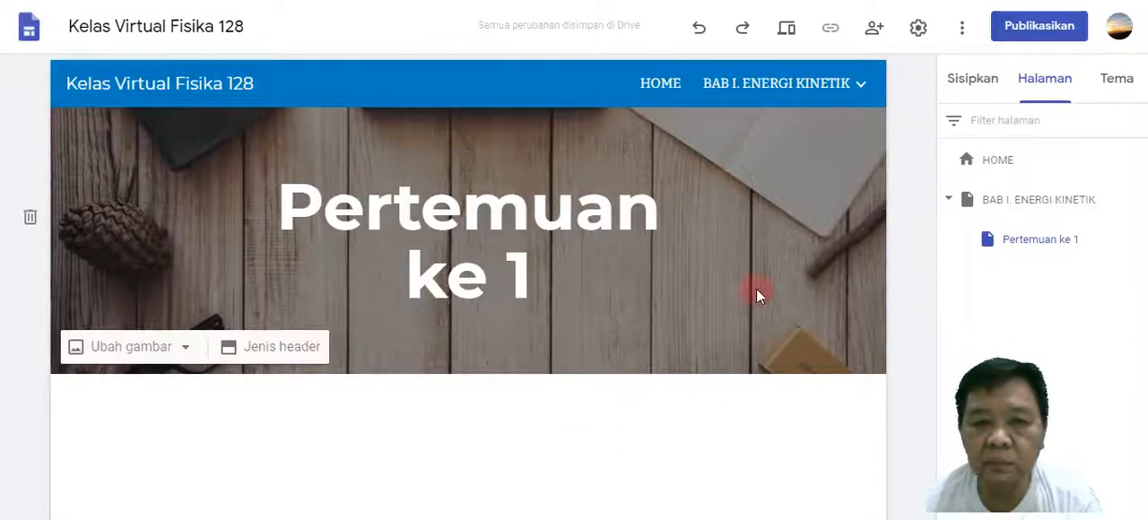
# Insert a text box below the Pertemuan ke 1 header and enter the greeting "Assalamualaikum wr wb".
pyautogui.click(975, 88)
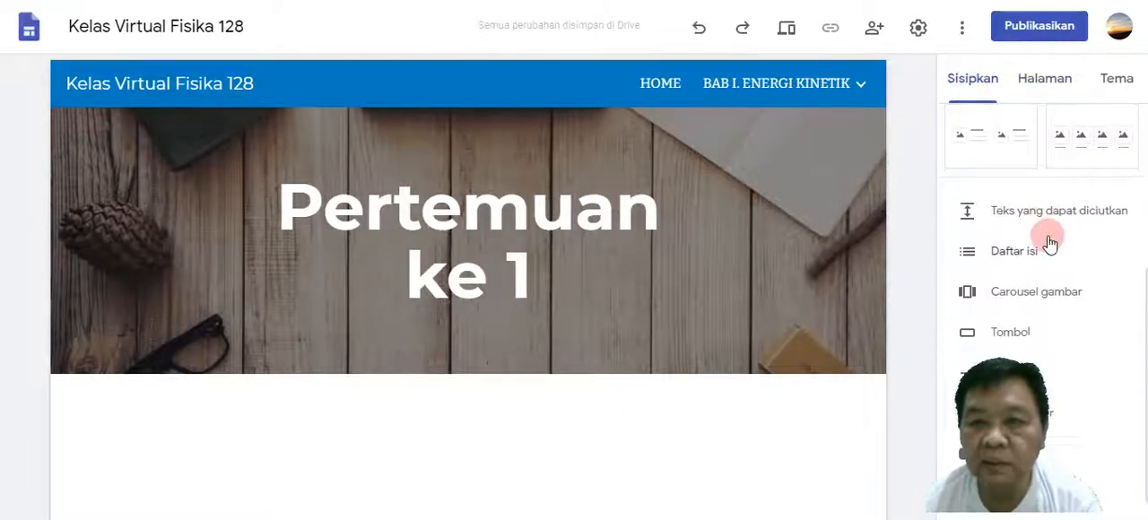
pyautogui.scroll(5, 1049, 242)
pyautogui.click(986, 148)
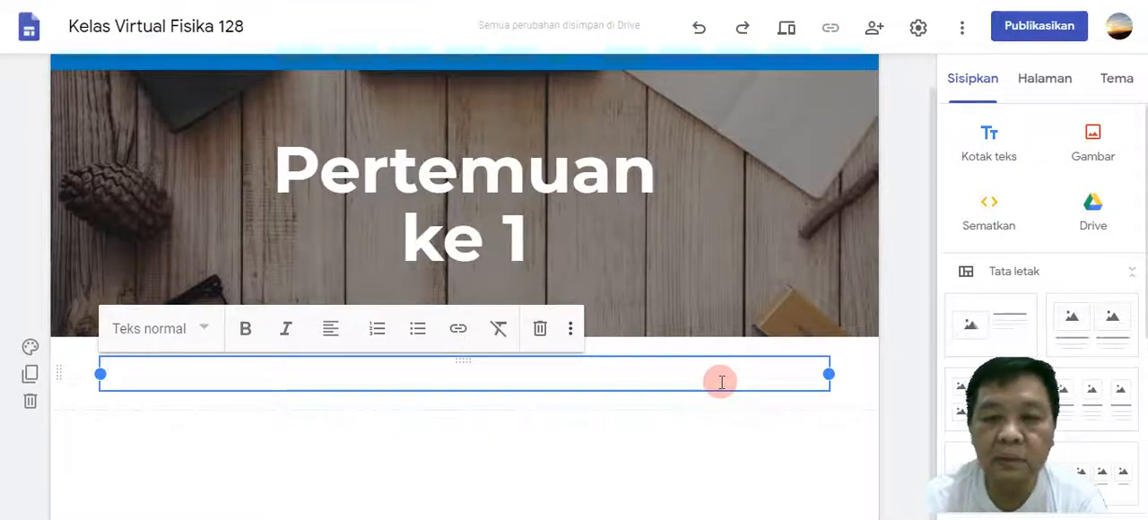
pyautogui.write('A')
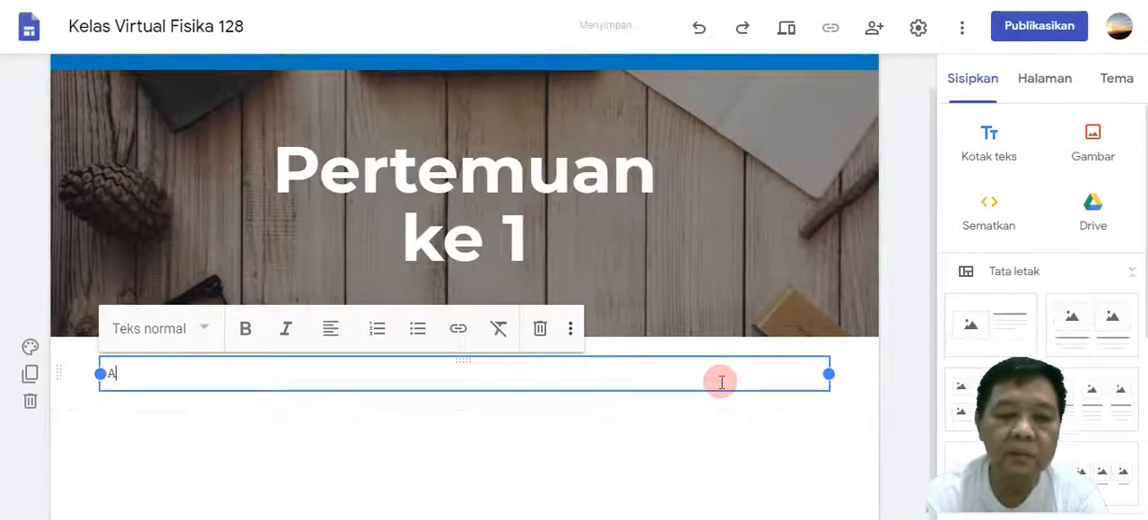
pyautogui.write('ssalamua')
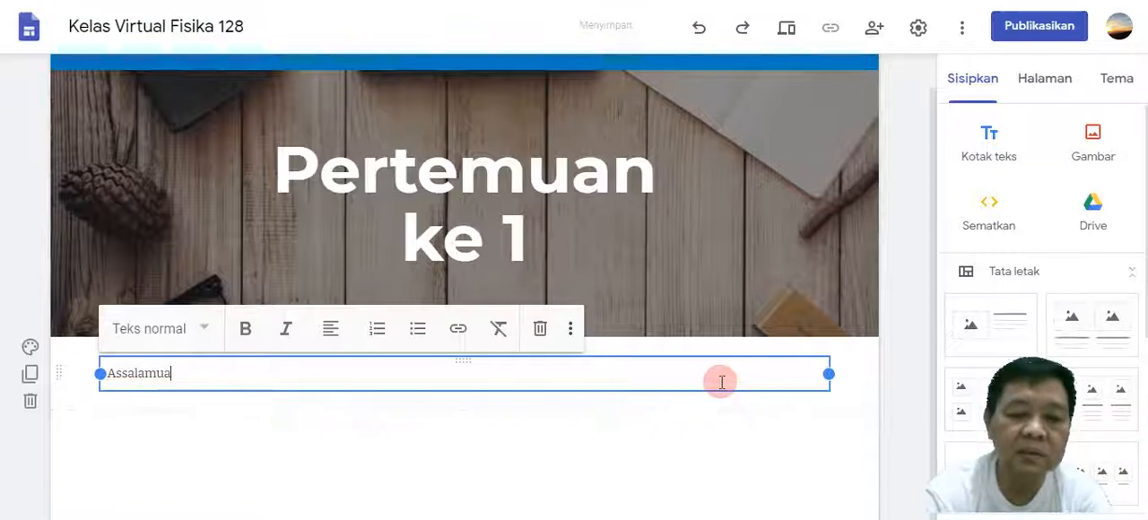
pyautogui.write('la')
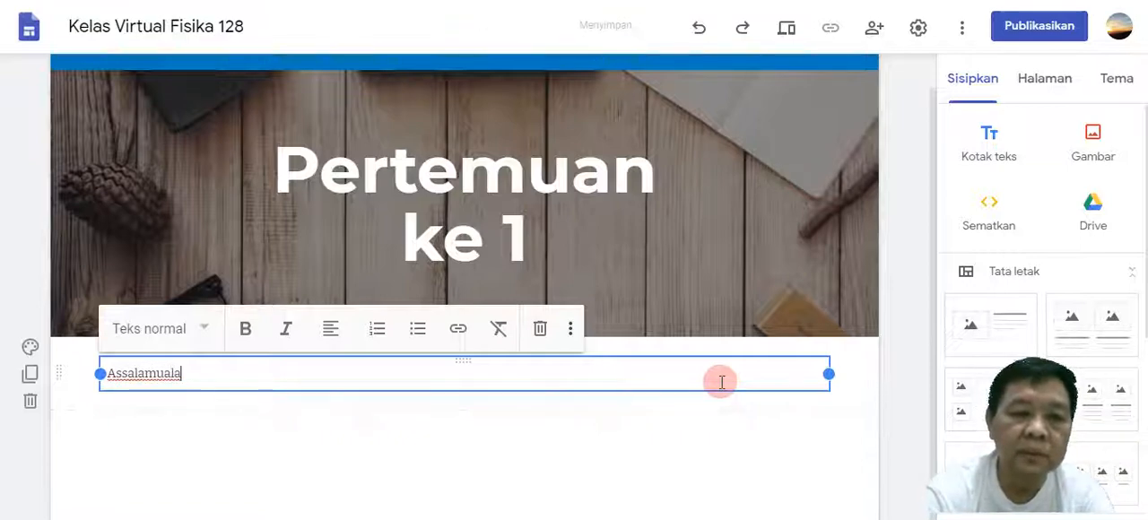
pyautogui.write('ik')
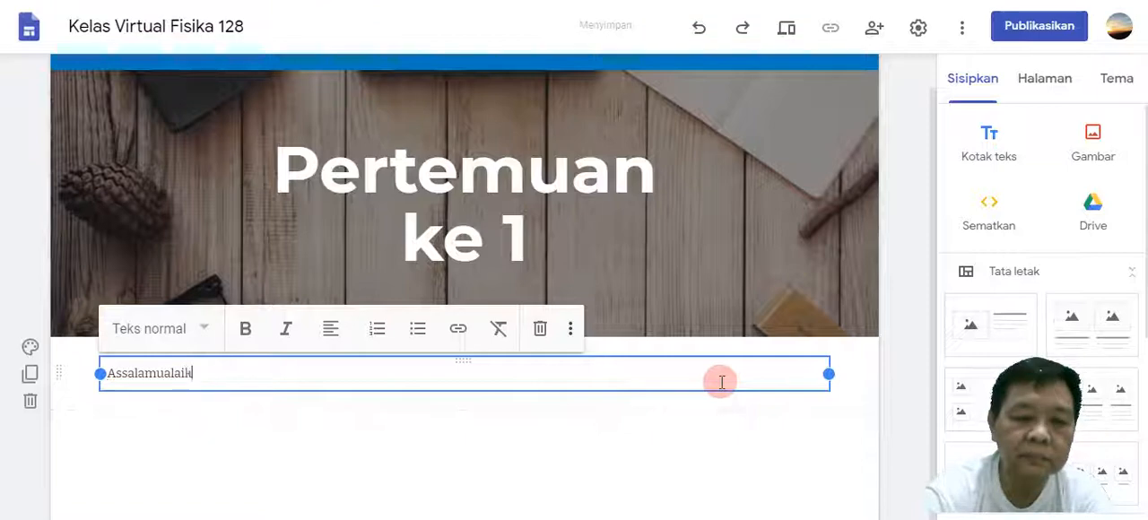
pyautogui.write('um wr wb')
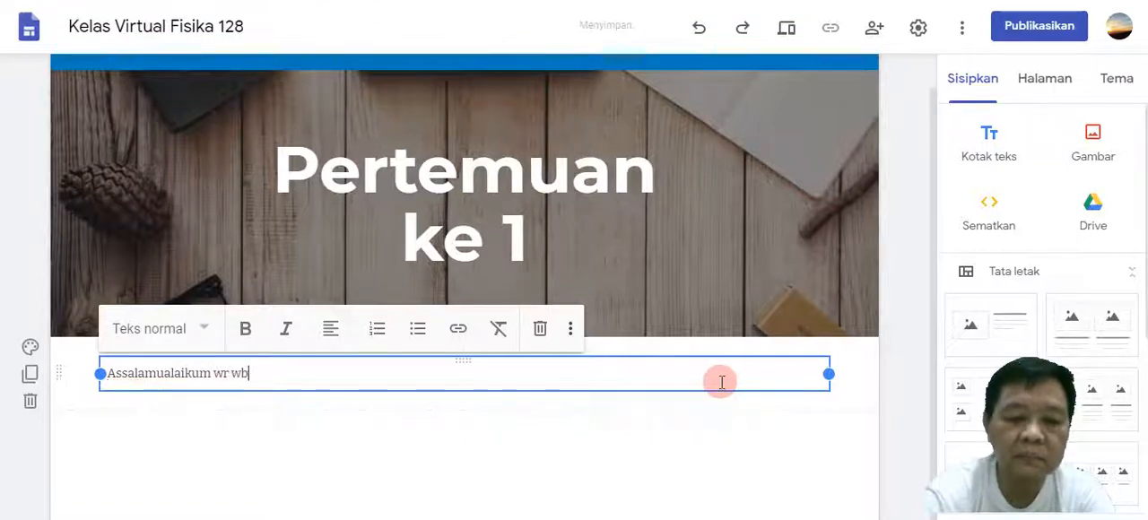
# Start a new paragraph below the greeting with the sentence "Ananda ku sekalian hari ini pertemuan pertama BAB I.".
pyautogui.press('Return')
pyautogui.write('A')
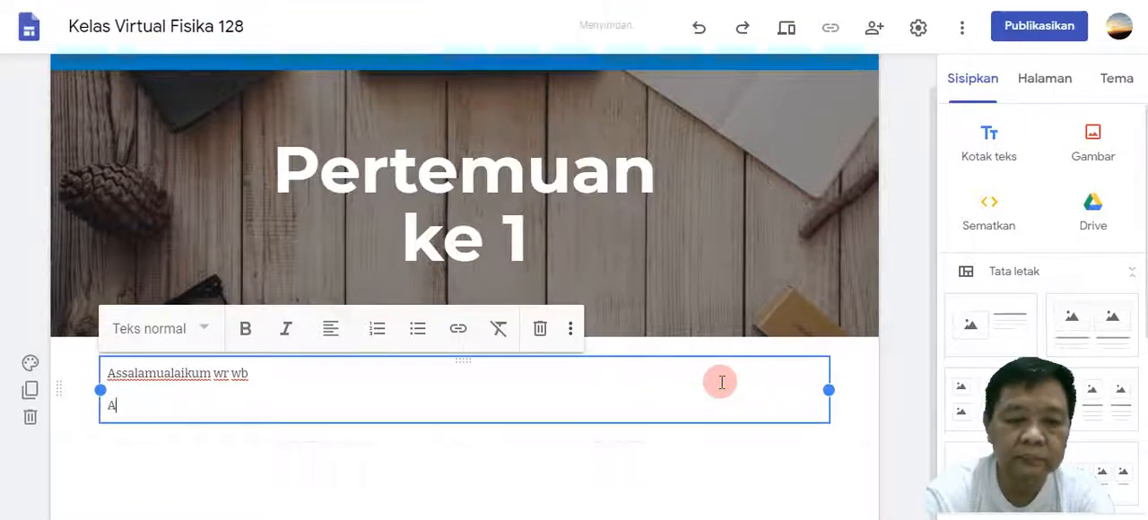
pyautogui.write('nanda ku sekalian')
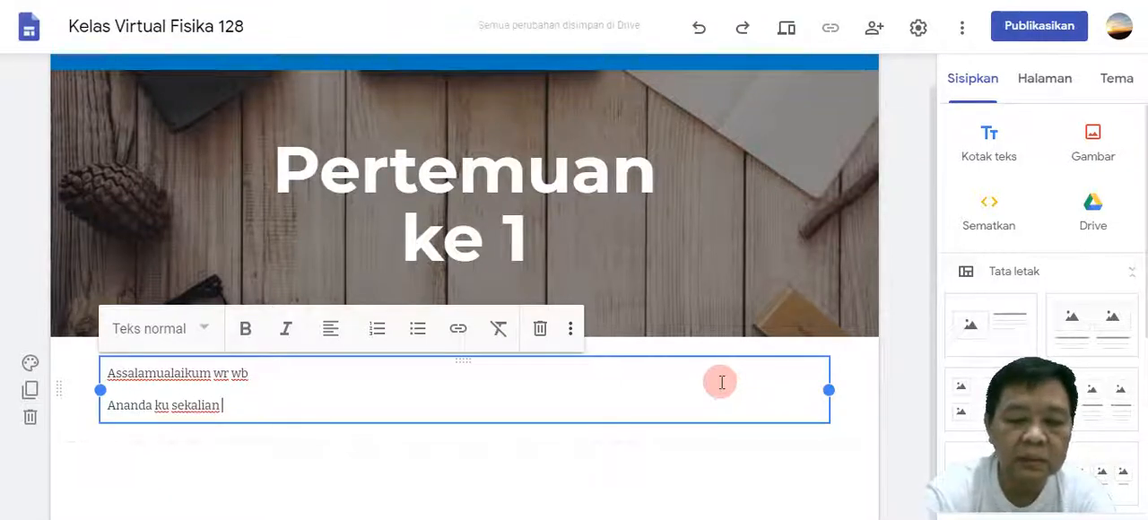
pyautogui.write(' hari')
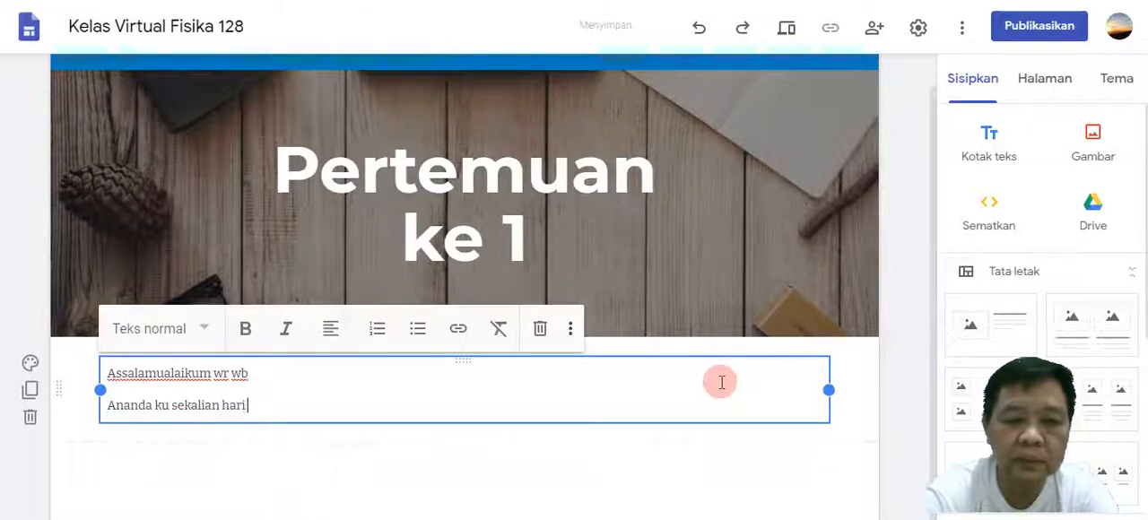
pyautogui.write(' ini p')
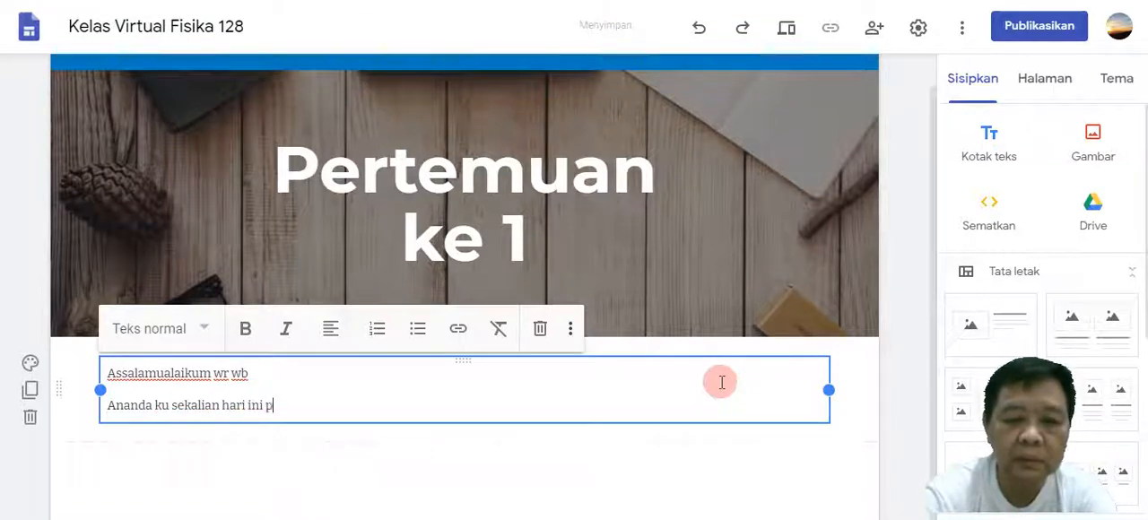
pyautogui.write('ertemuan ')
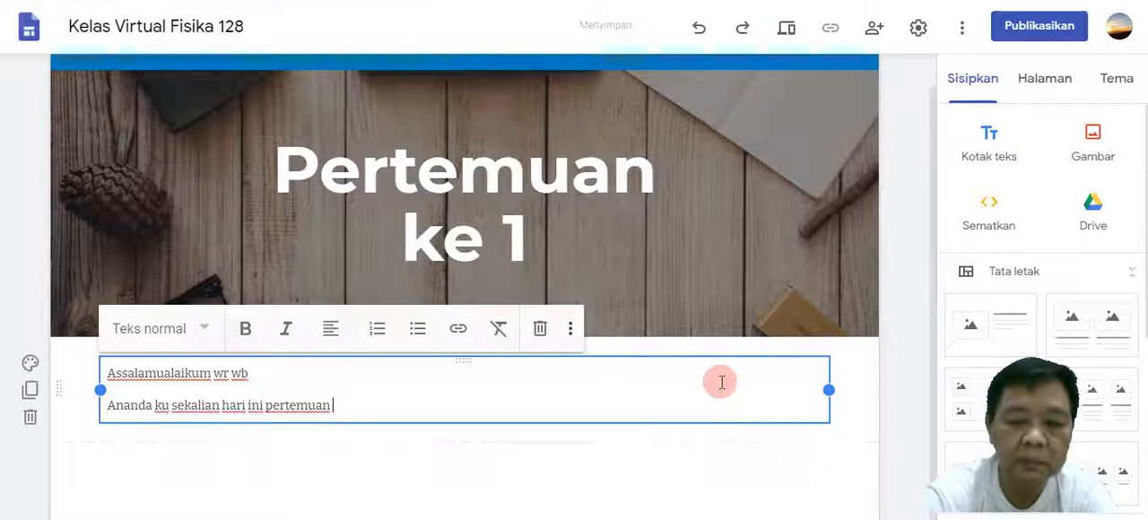
pyautogui.write('pertama ')
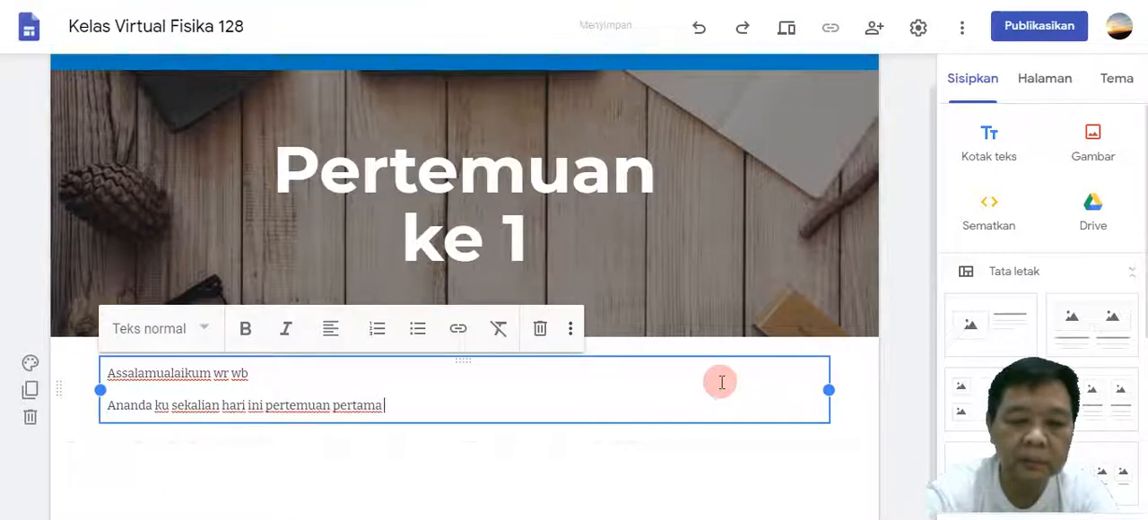
pyautogui.write('BAB ')
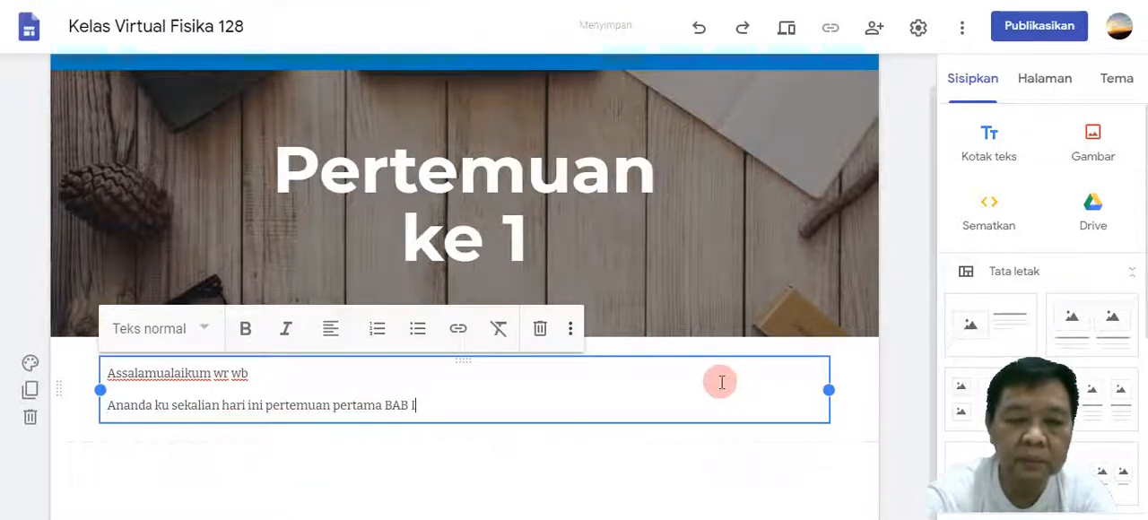
pyautogui.write('I. u')
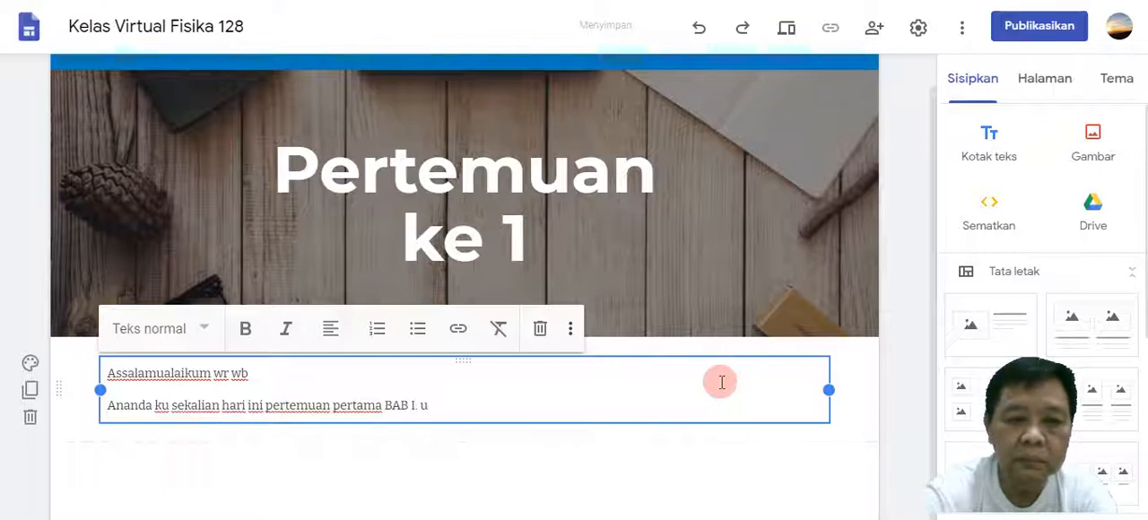
pyautogui.press('BackSpace')
# Continue the paragraph after "BAB I." with "Untuk materi belajar yang akan kita bahas silahkan lihat pada link".
pyautogui.write('Untuk')
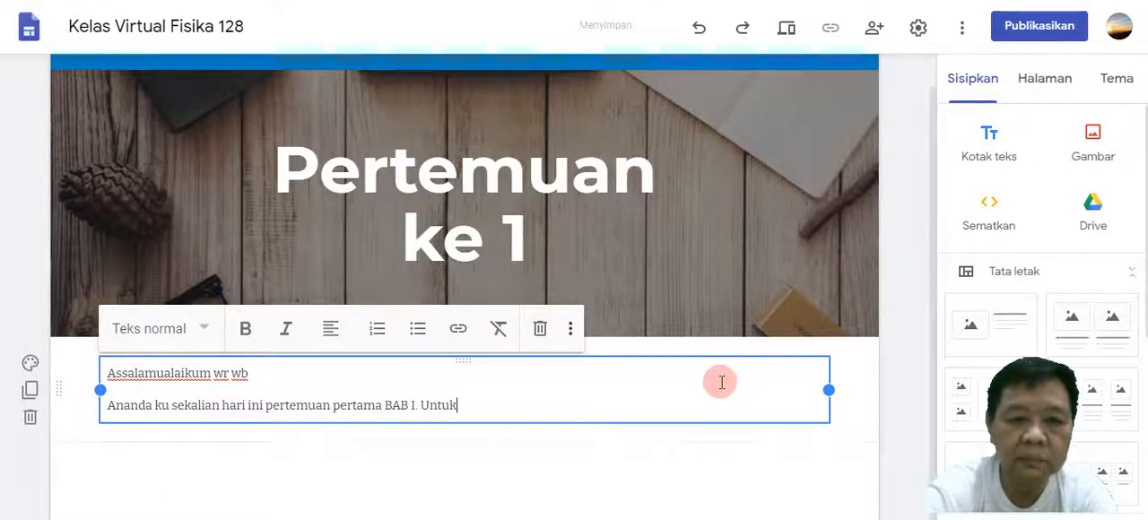
pyautogui.write(' materi ')
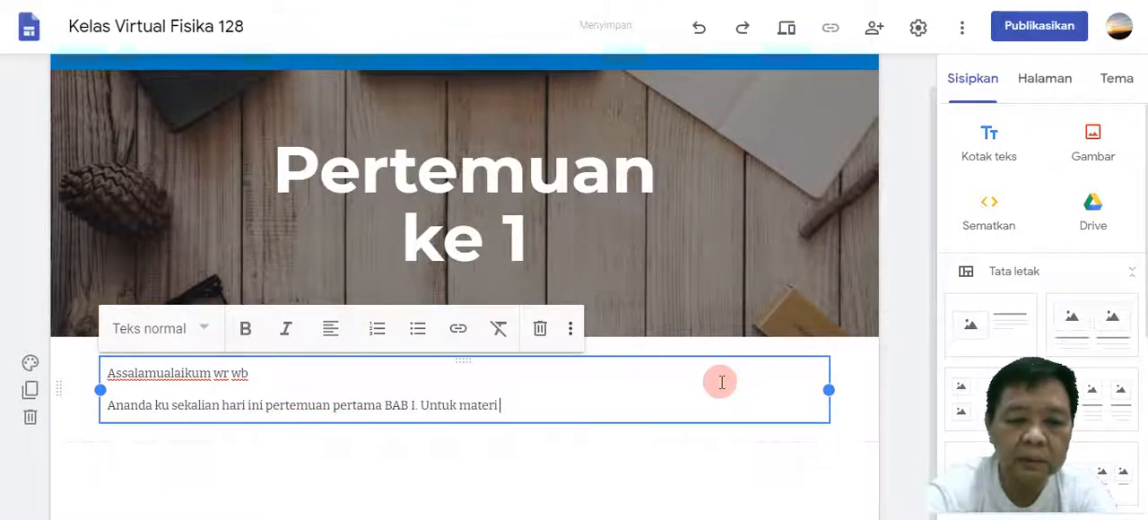
pyautogui.write('belajar ')
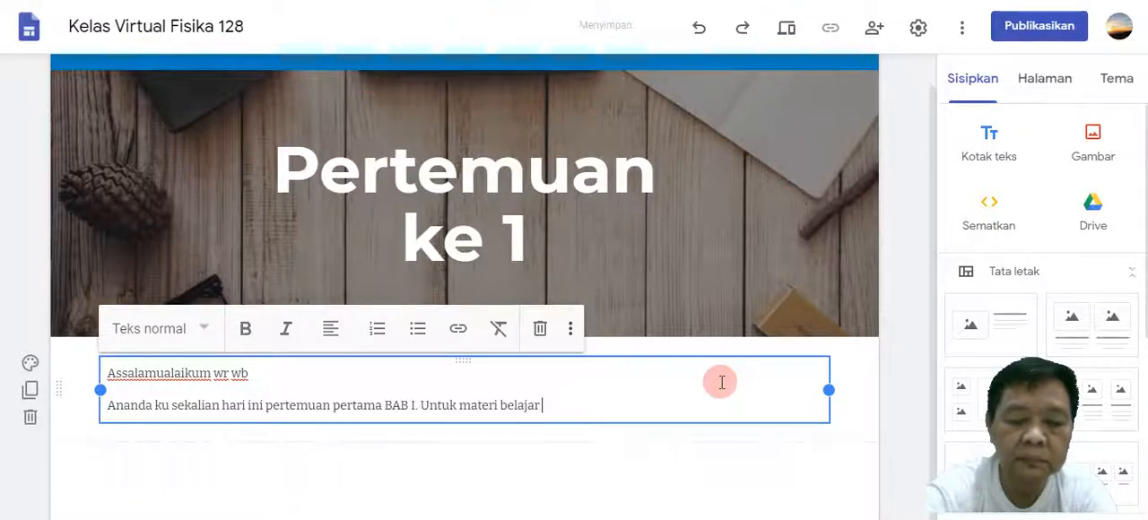
pyautogui.write('yang ak')
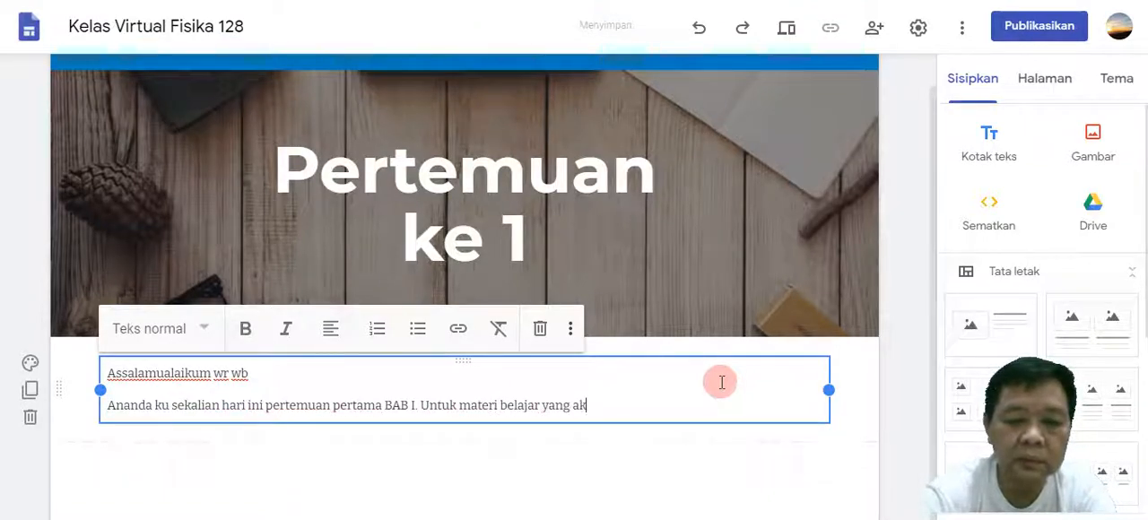
pyautogui.write('an kita ')
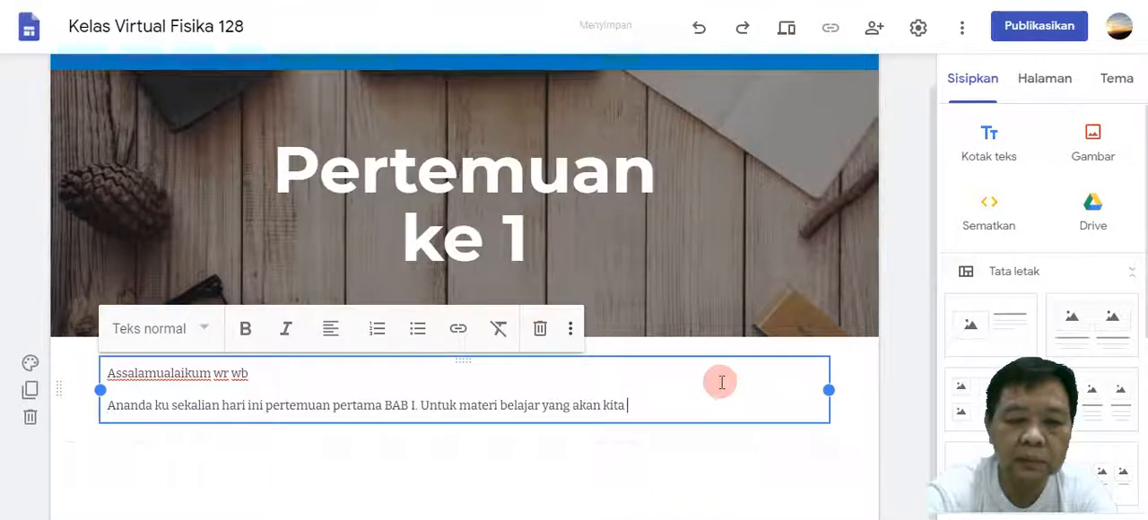
pyautogui.write('bahas sila')
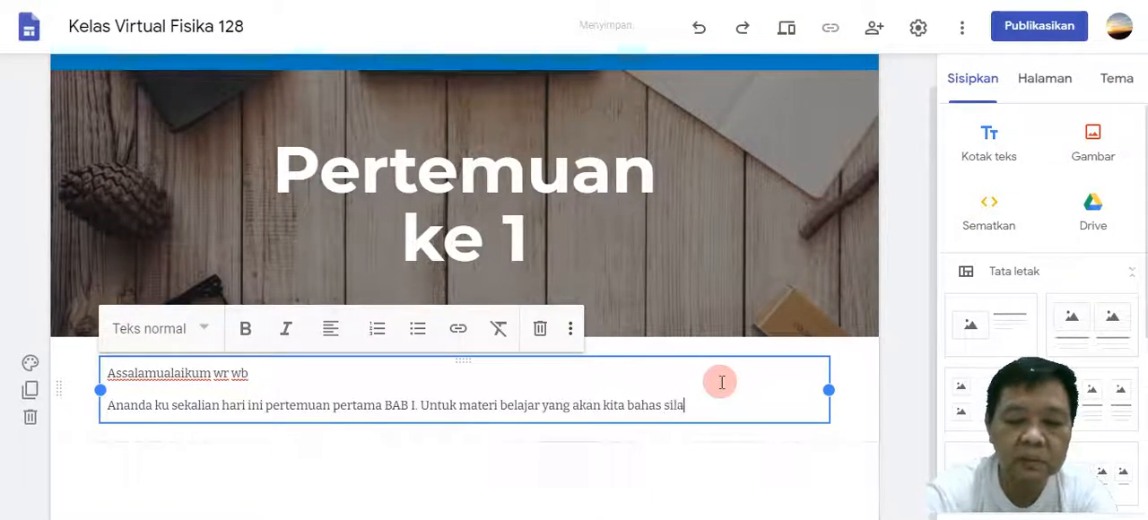
pyautogui.write('hkan li')
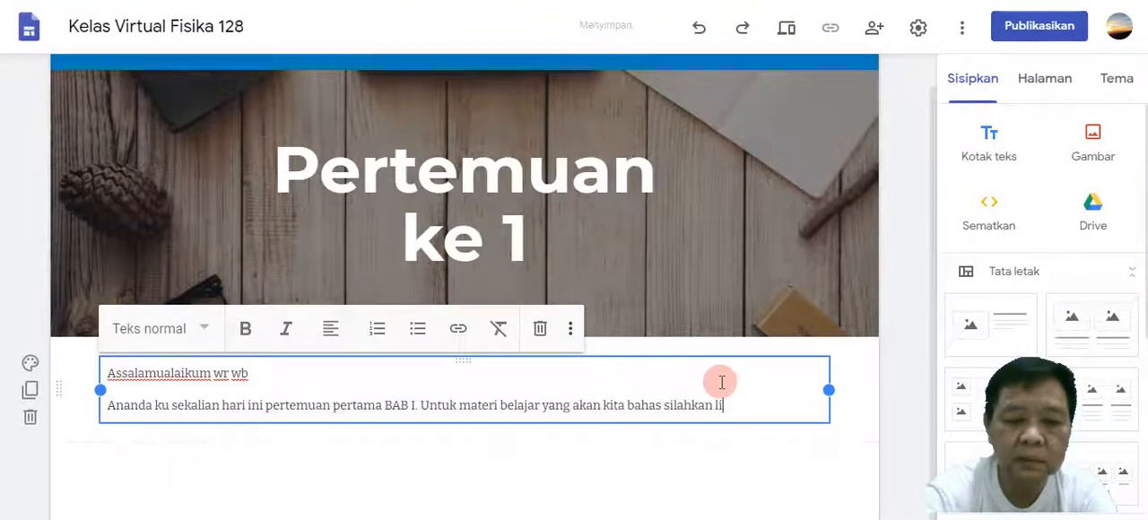
pyautogui.write('hat pada link')
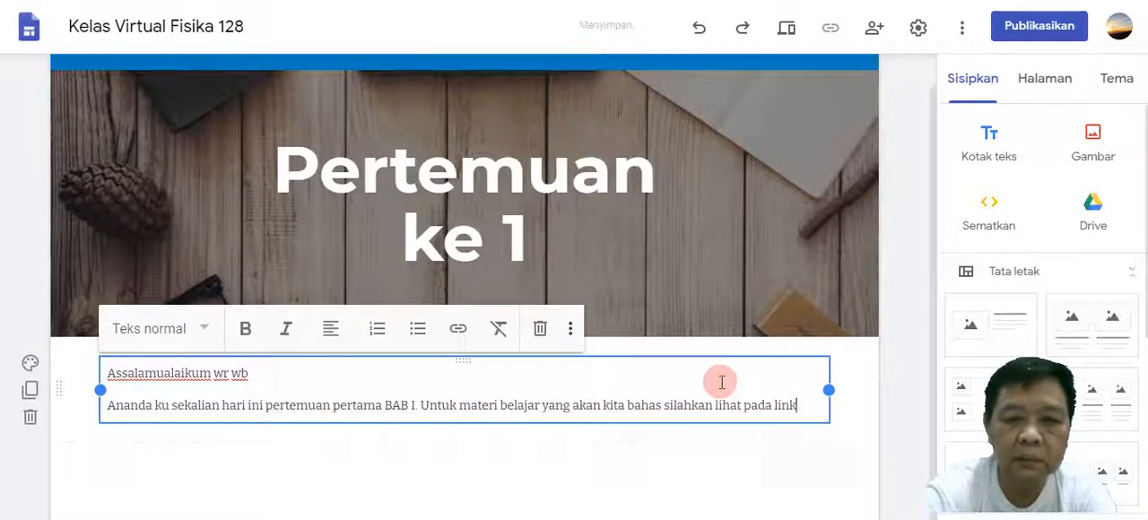
# Replace the last word "link" with "tayangan link dibawah ini." to complete the sentence about the learning material.
pyautogui.press('BackSpace')
pyautogui.press('BackSpace')
pyautogui.press('BackSpace')
pyautogui.press('BackSpace')
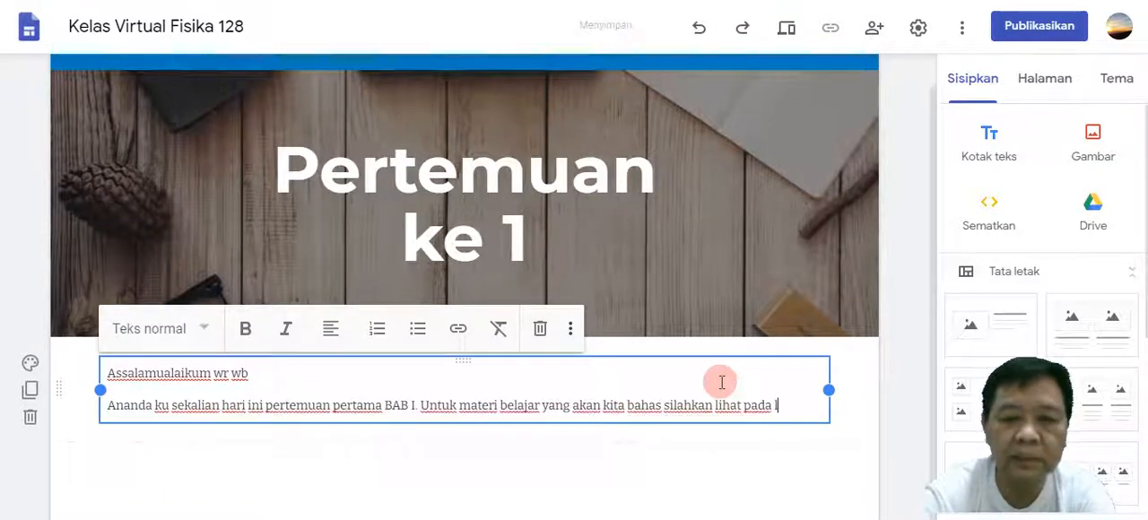
pyautogui.write('tayangan')
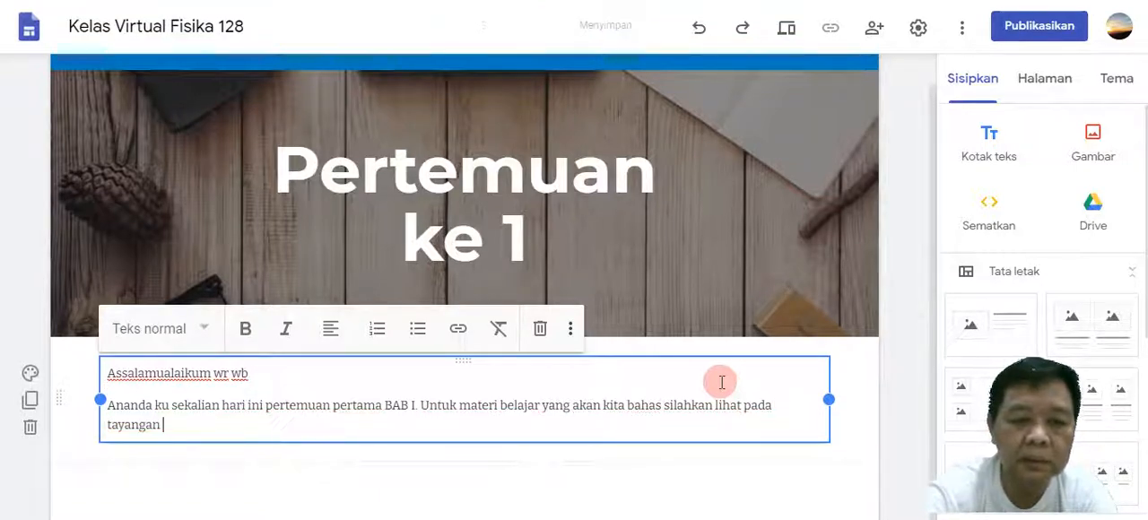
pyautogui.write(' k')
pyautogui.press('BackSpace')
pyautogui.write('lin')
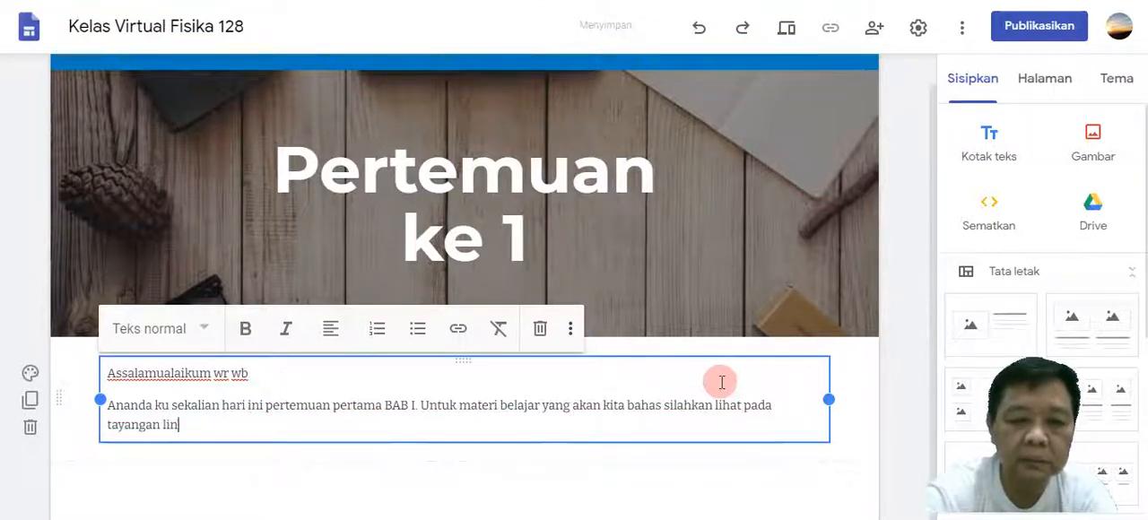
pyautogui.write('k dibawah ini')
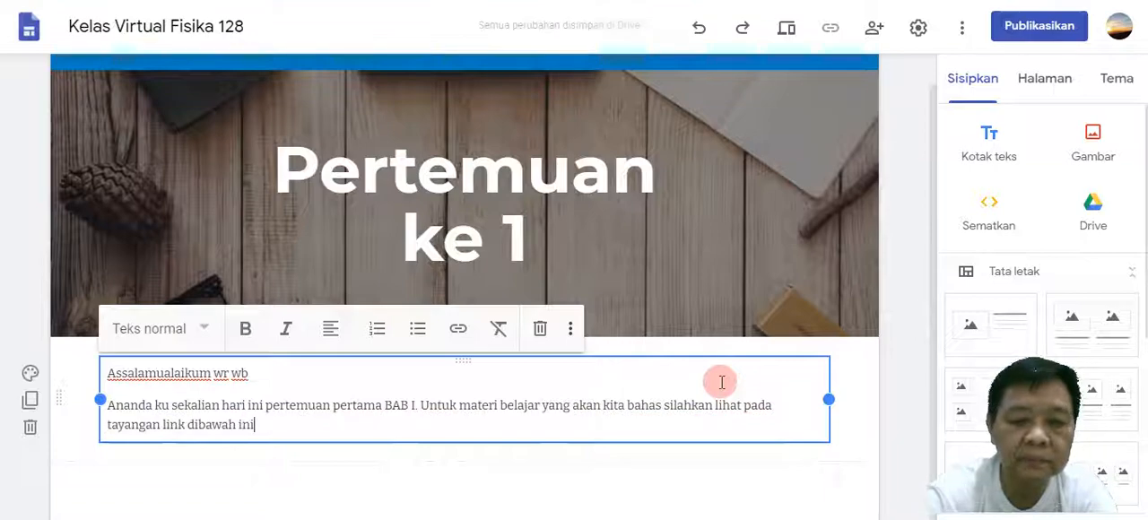
pyautogui.write('. Pelaja')
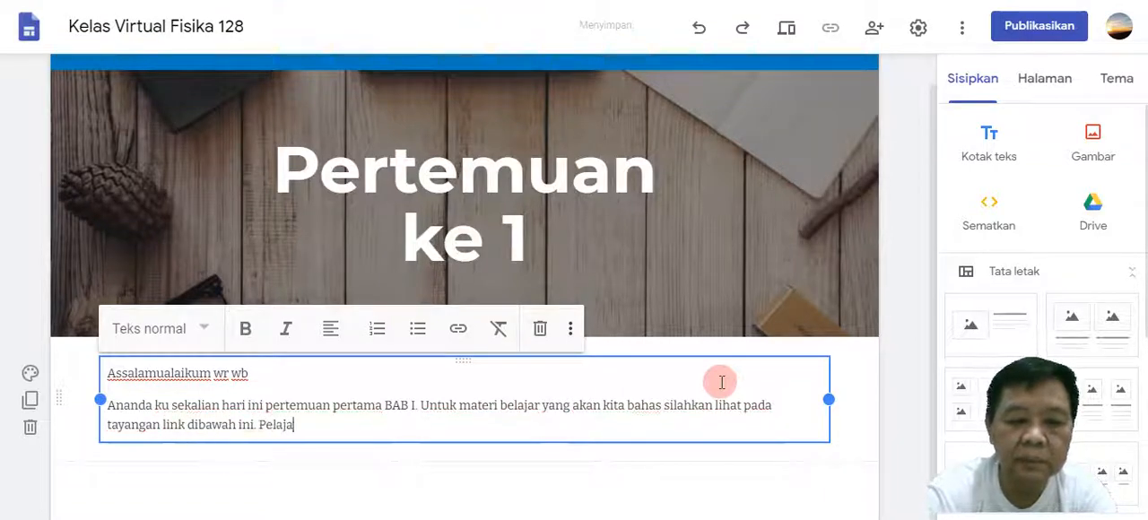
pyautogui.write('ri dan')
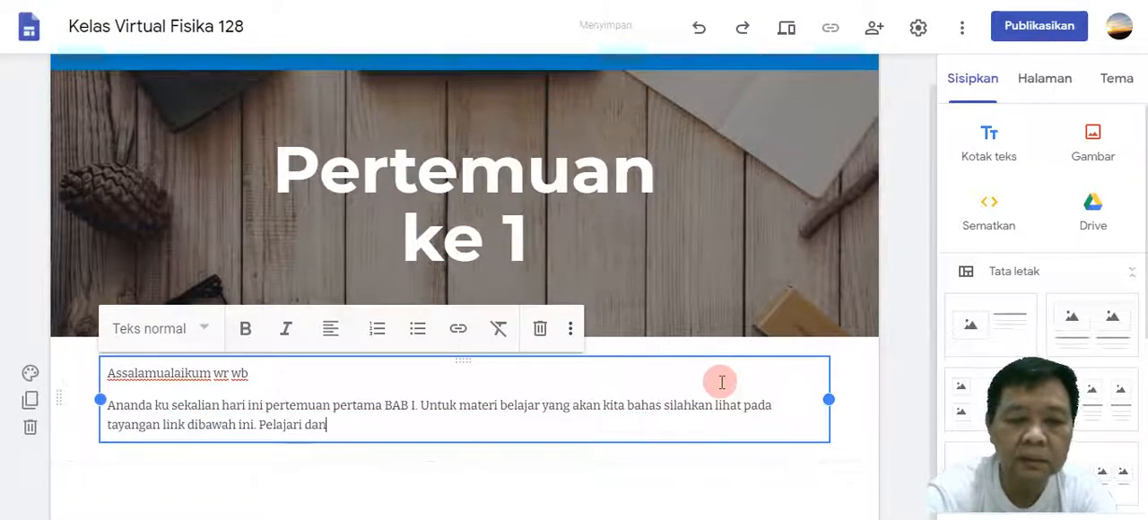
pyautogui.write(' pha')
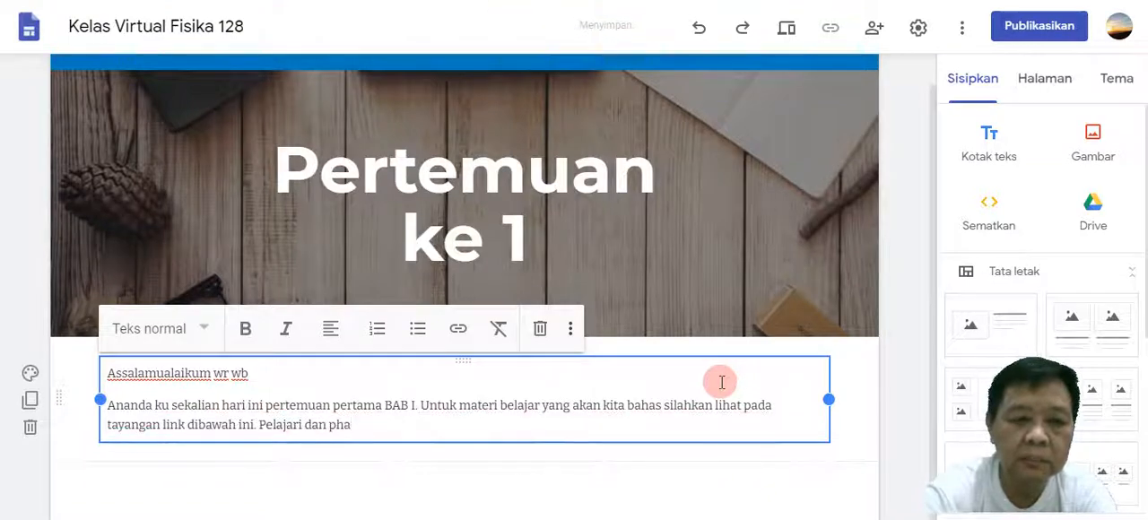
# Add the sentence "Pelajari dan pahami toeri serta contoh pembahasan soal nya." to the end of the paragraph.
pyautogui.press('BackSpace')
pyautogui.press('BackSpace')
pyautogui.write('a')
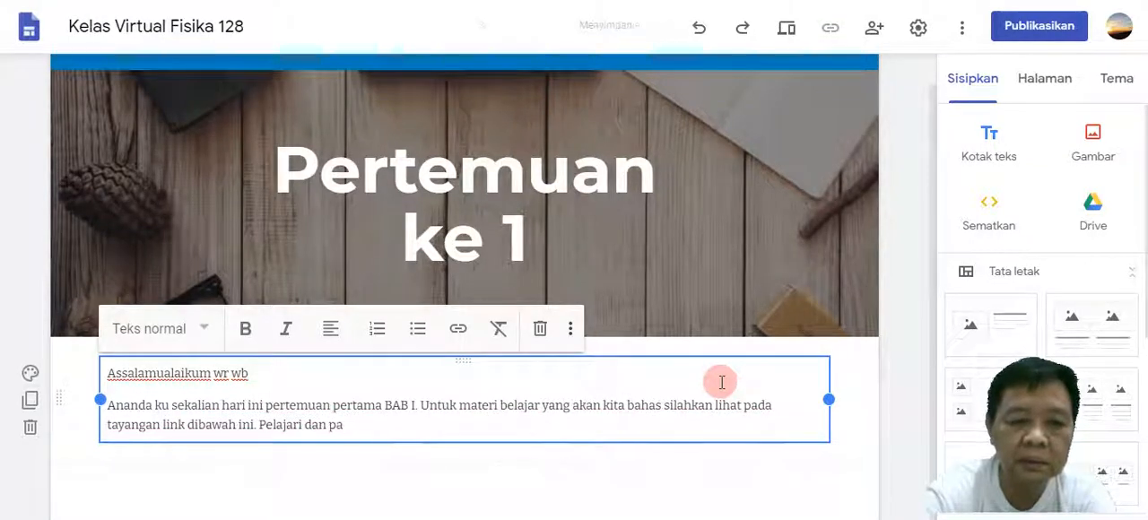
pyautogui.write('hami t')
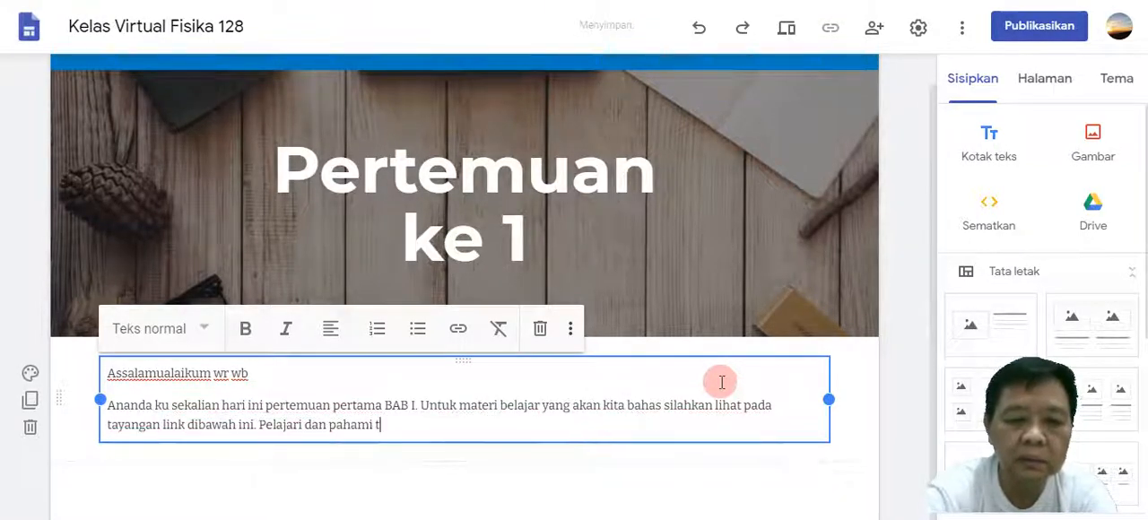
pyautogui.write('oeri serta c')
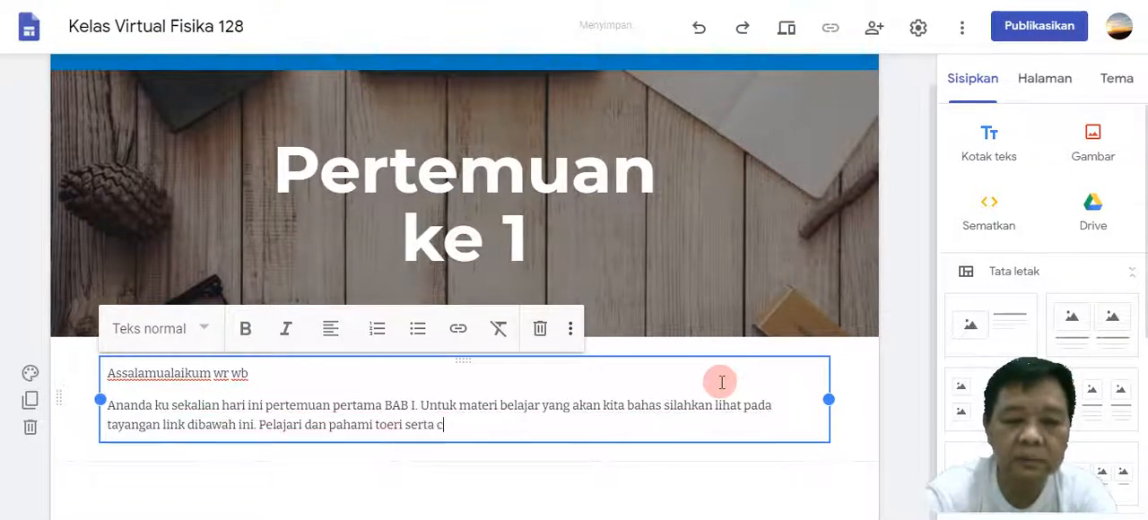
pyautogui.write('ontoh')
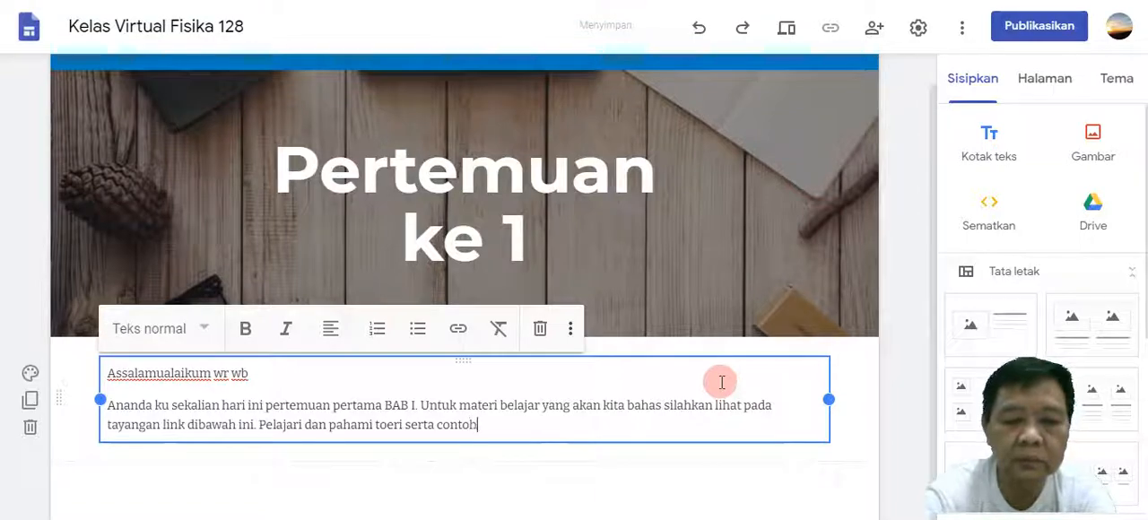
pyautogui.write(' pembahasa')
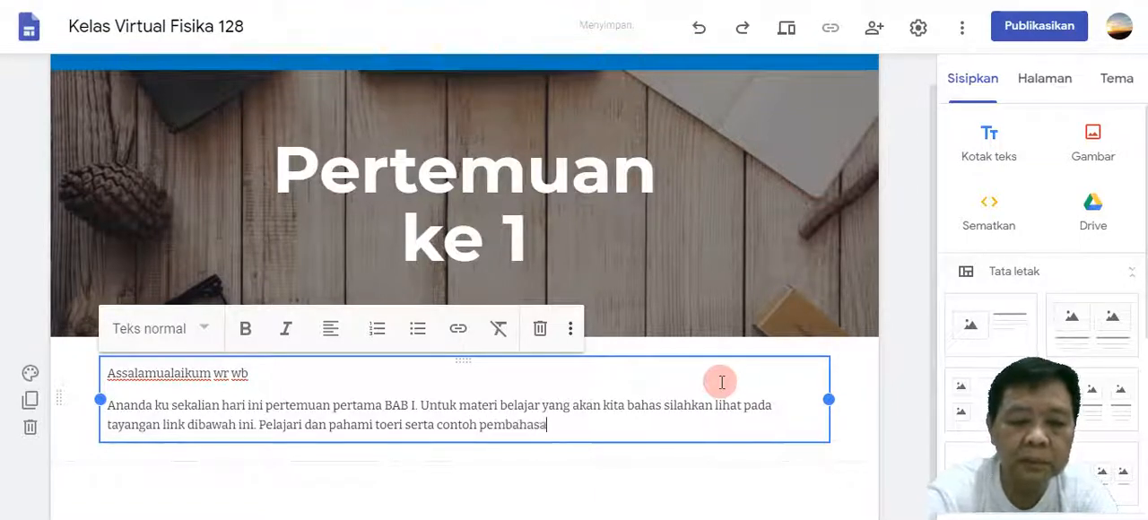
pyautogui.write('n soal')
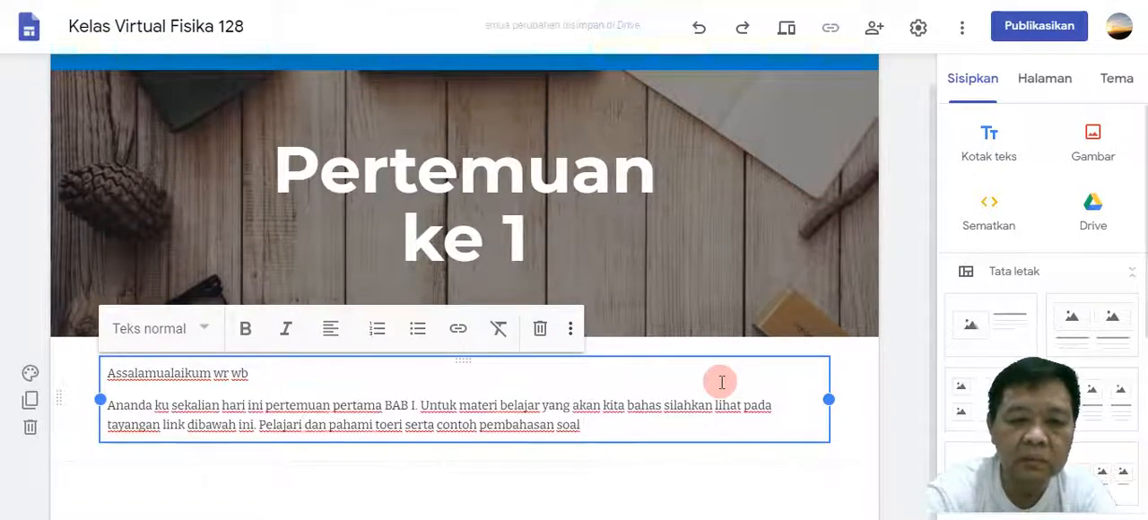
pyautogui.write(' nya. ')
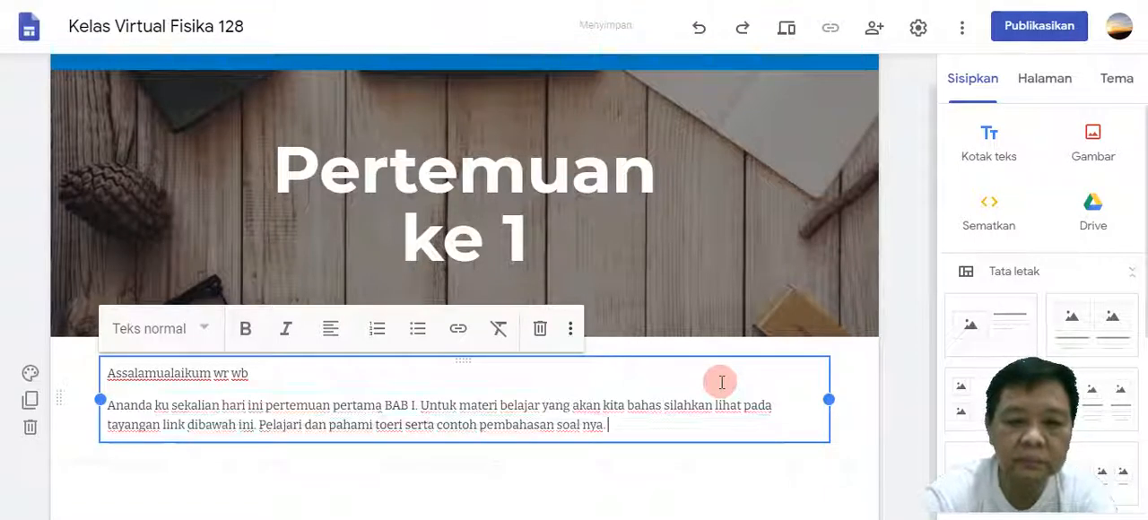
pyautogui.write('Jik')
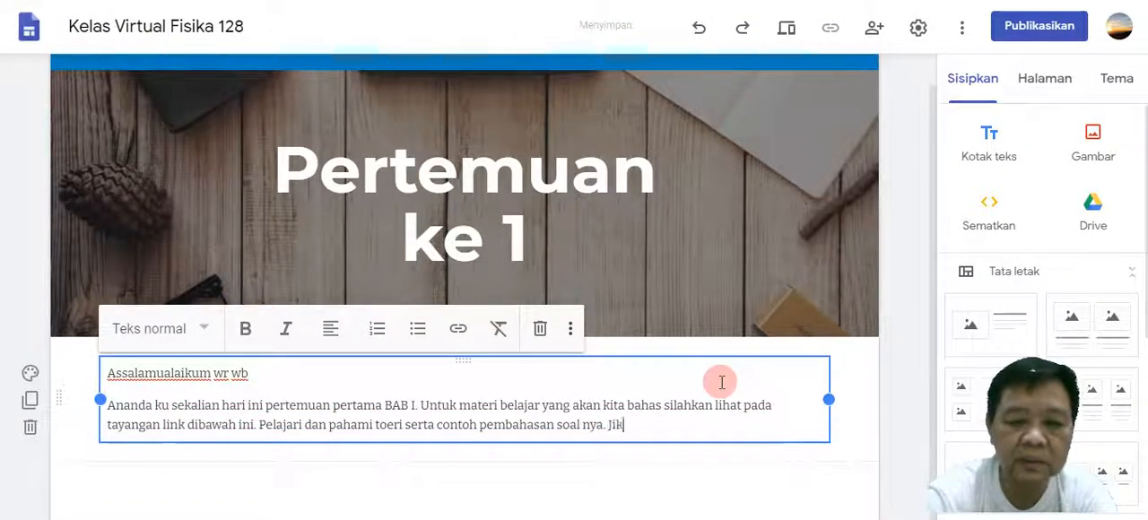
pyautogui.write('a ada maslah')
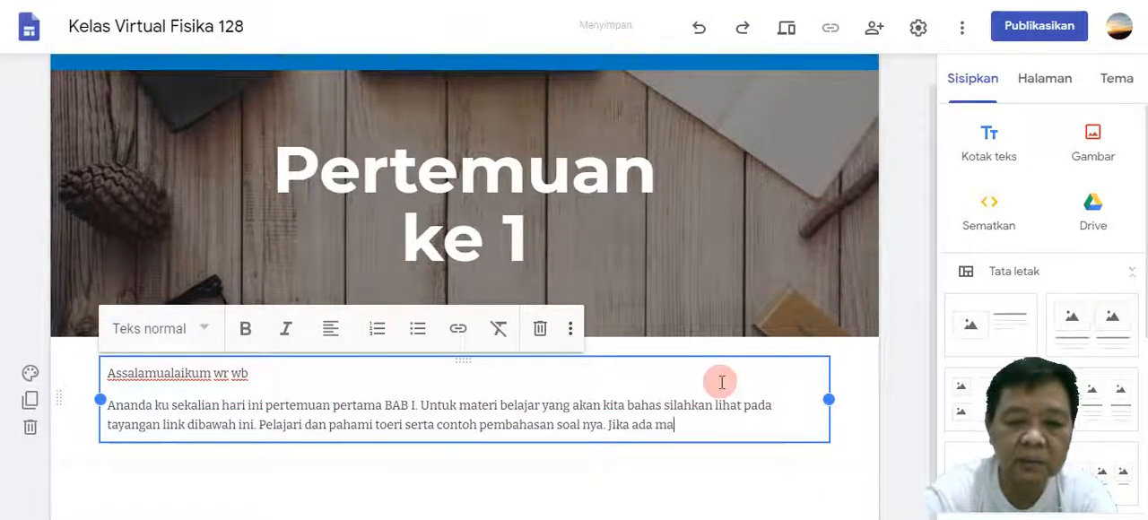
# End the paragraph with "Jika ada masalah dan akan berdiskusi silahkan kontak langsung saya." and leave text editing.
pyautogui.press('BackSpace')
pyautogui.press('BackSpace')
pyautogui.press('BackSpace')
pyautogui.write('alah dan')
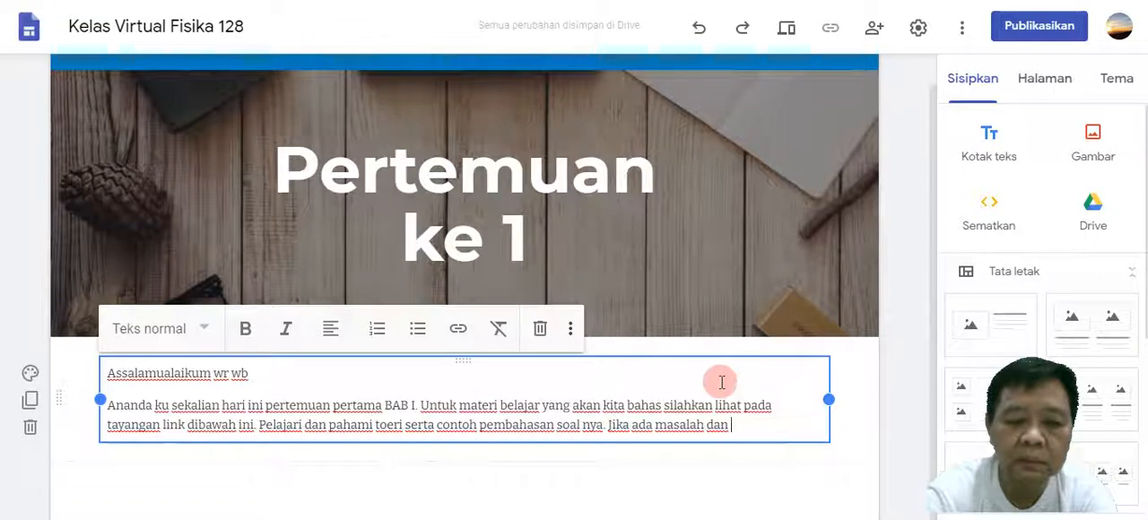
pyautogui.write(' akan berdiskusi')
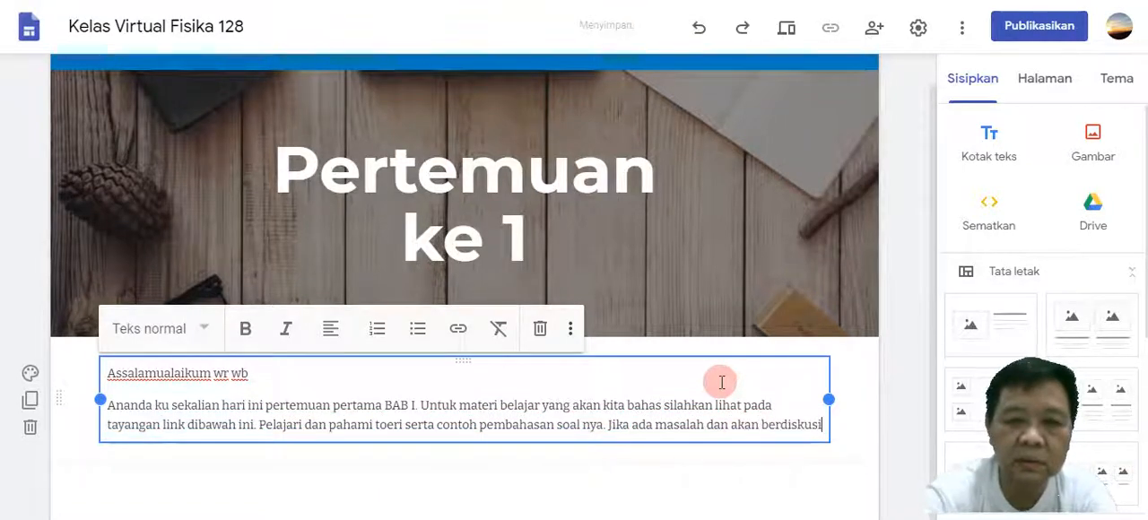
pyautogui.write(' silahkan ')
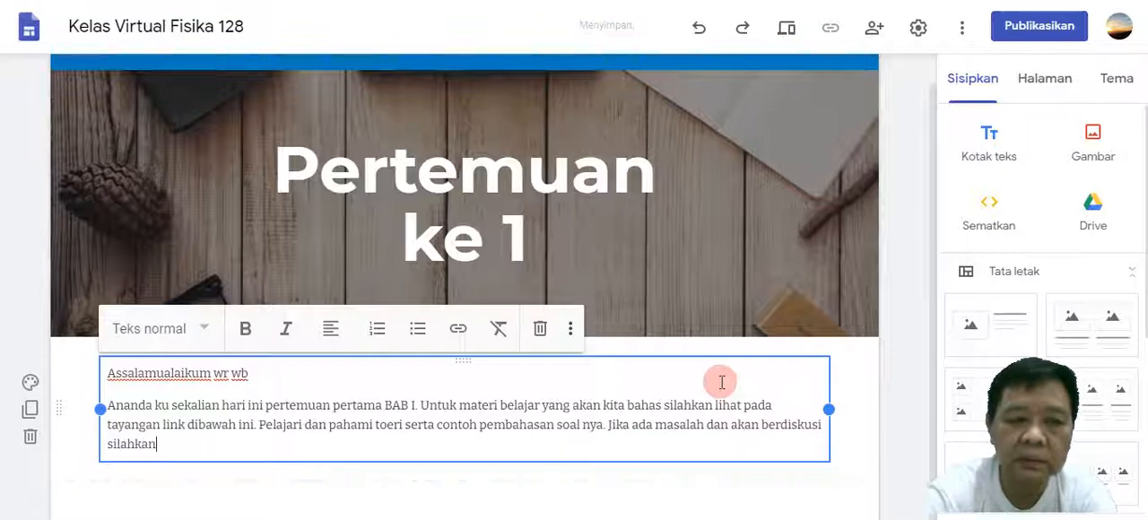
pyautogui.write('kontak langsung')
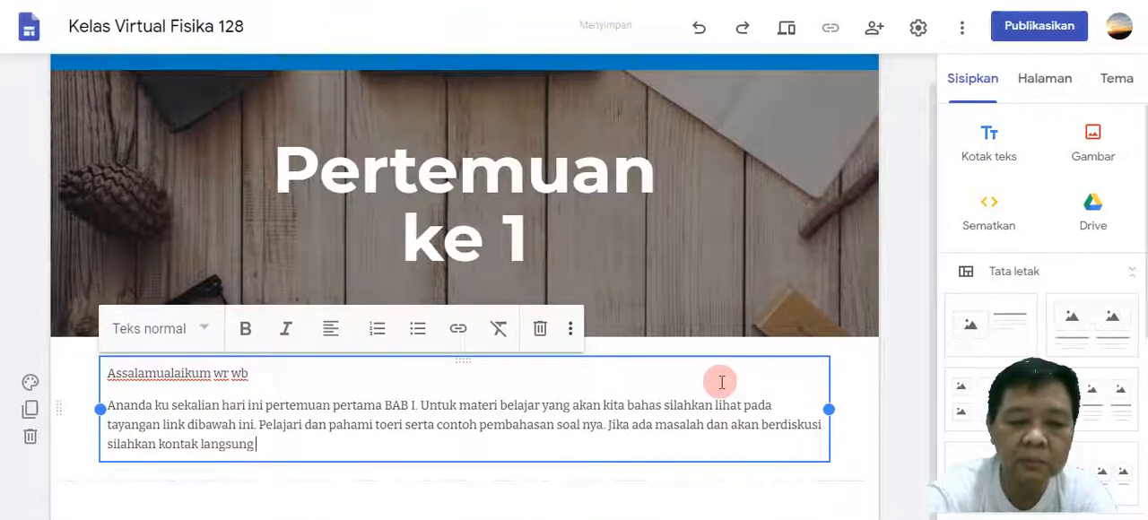
pyautogui.write(' saya.')
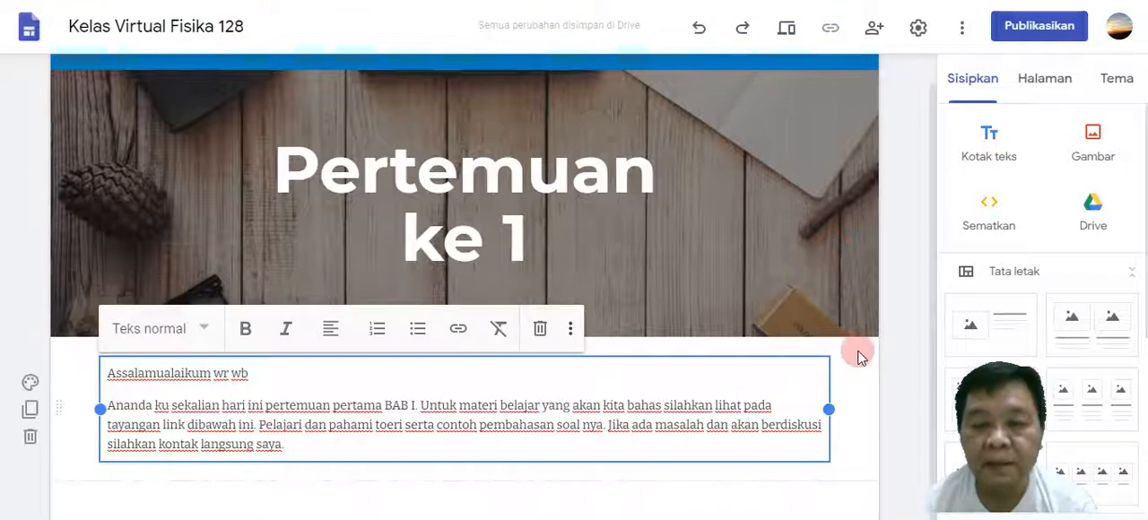
pyautogui.click(866, 393)
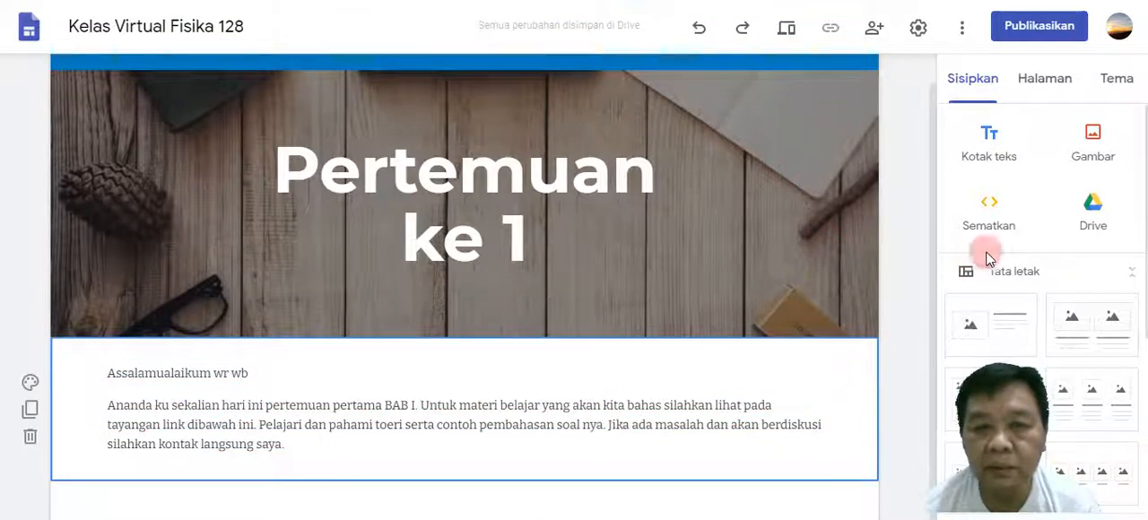
# Start inserting a YouTube video below the text, and switch to YouTube Studio to get the link of the REVIEW MEDAN MAGNET video from its details.
pyautogui.scroll(-2, 987, 249)
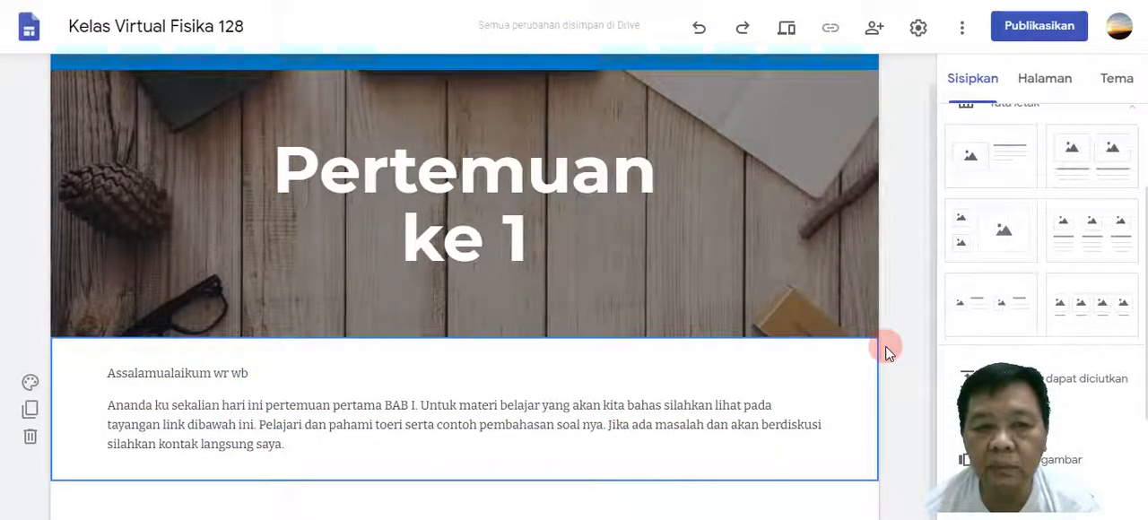
pyautogui.scroll(-1, 885, 341)
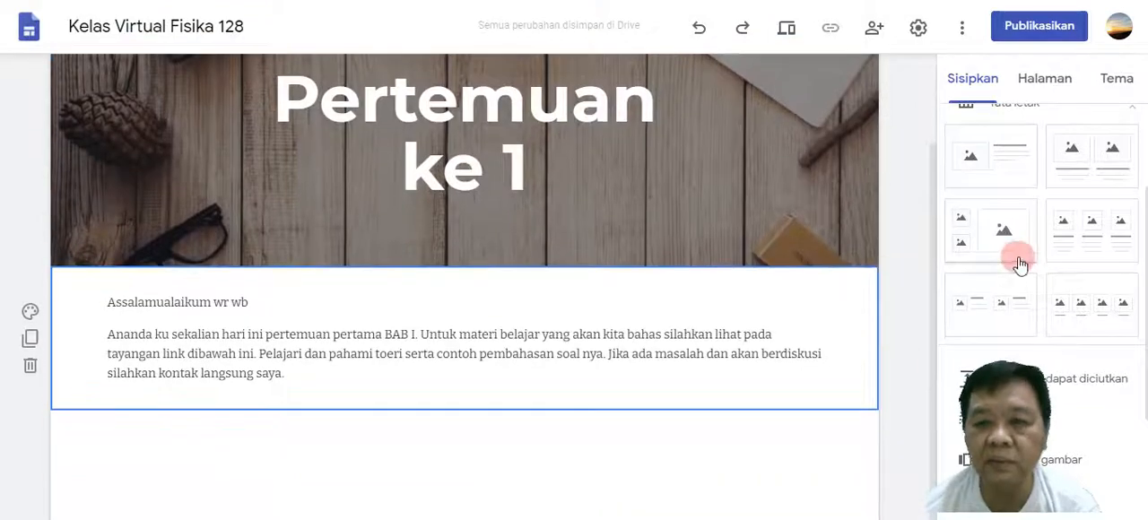
pyautogui.scroll(-4, 1019, 263)
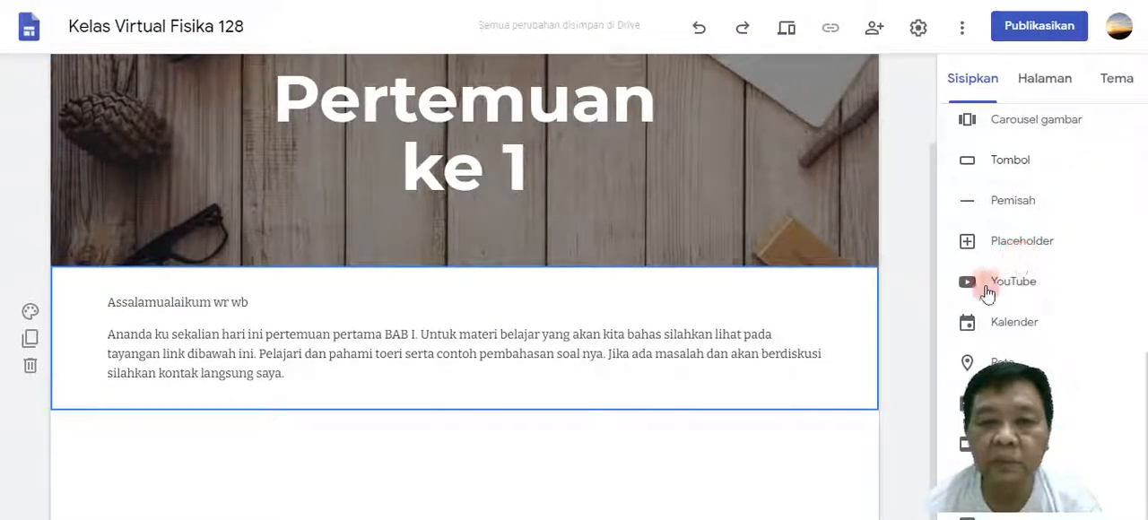
pyautogui.scroll(5, 1008, 230)
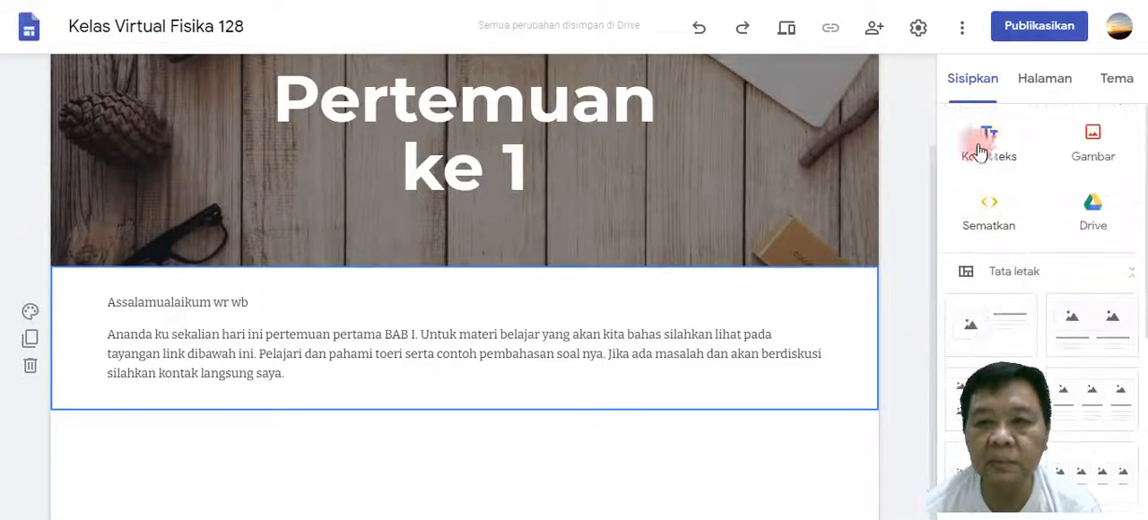
pyautogui.scroll(-4, 1028, 215)
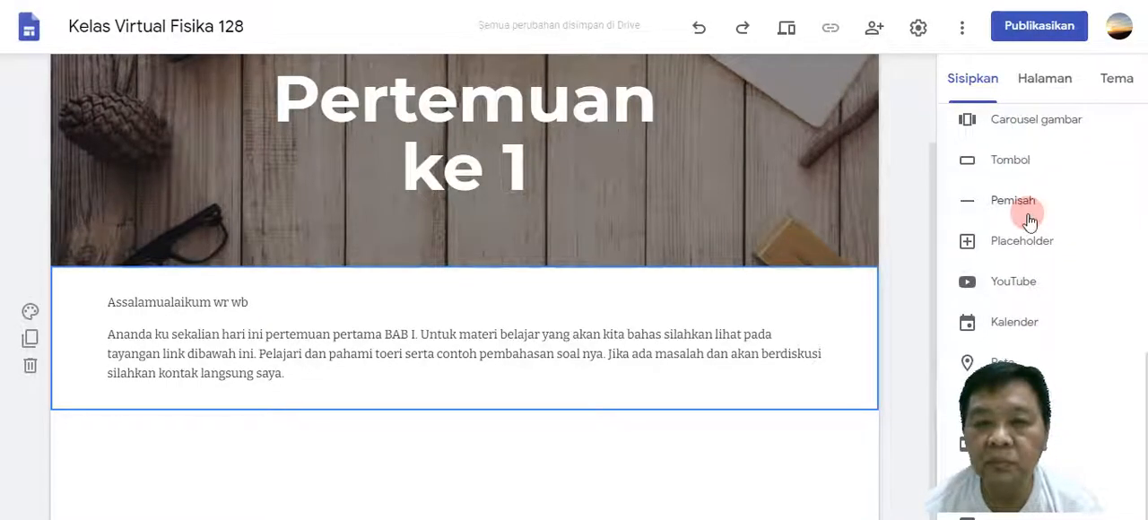
pyautogui.click(1011, 285)
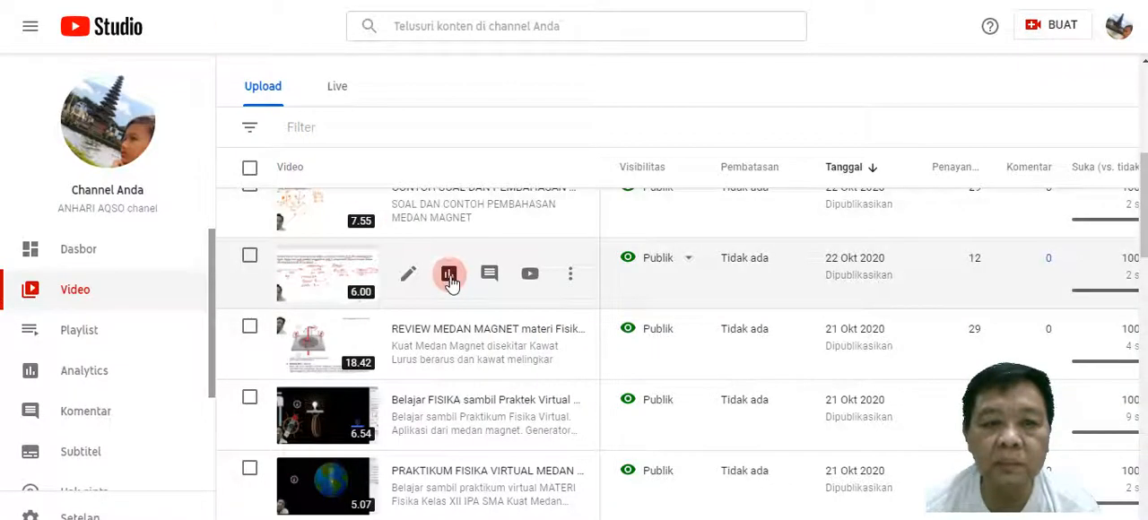
pyautogui.moveTo(452, 354)
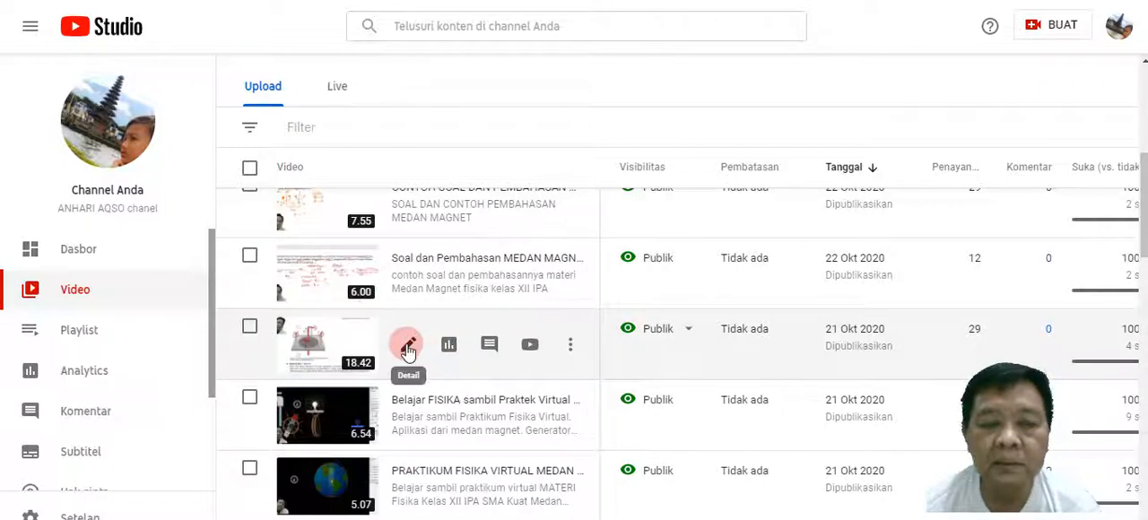
pyautogui.click(408, 347)
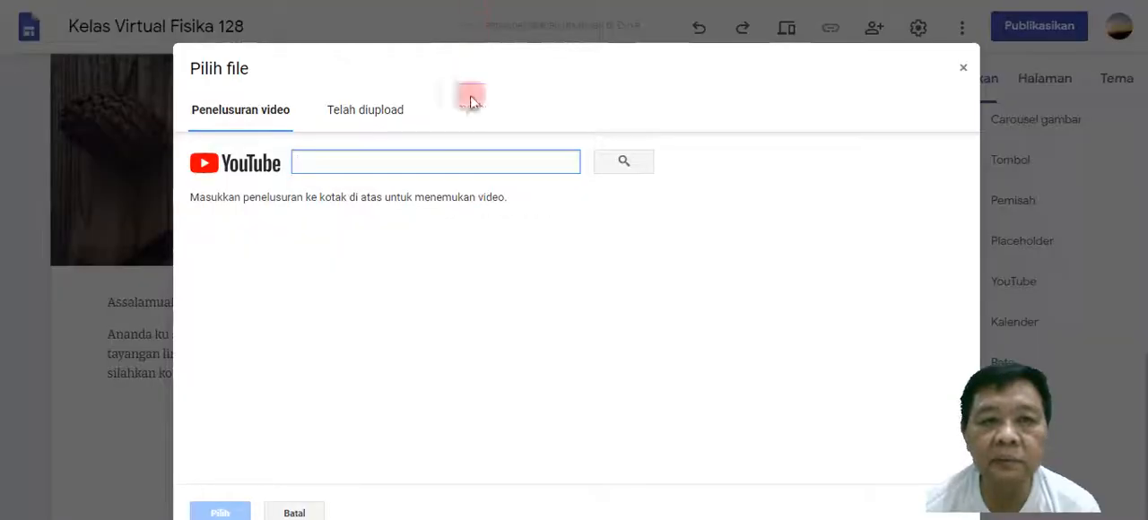
pyautogui.click(372, 165)
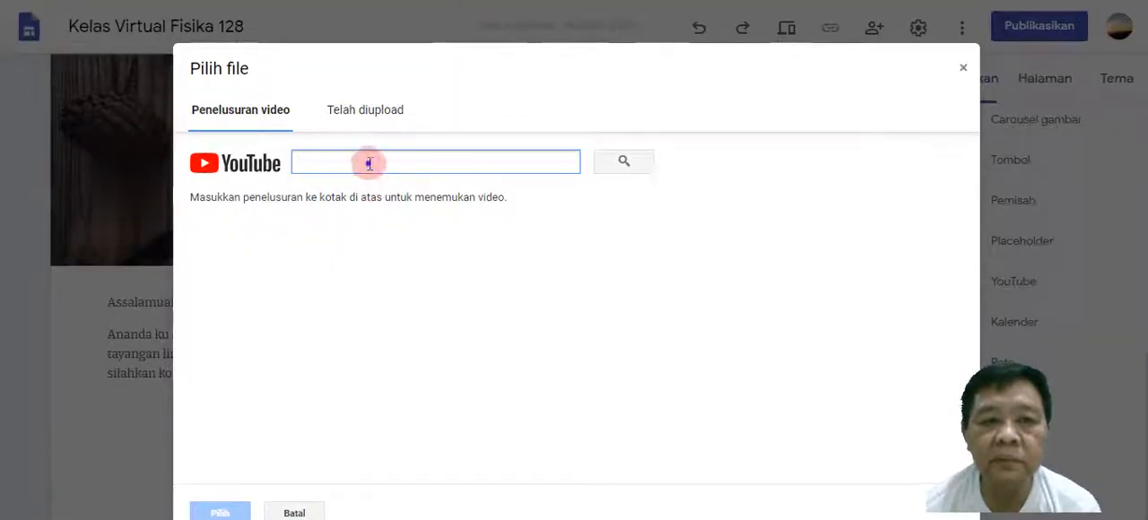
pyautogui.rightClick(369, 163)
pyautogui.click(451, 299)
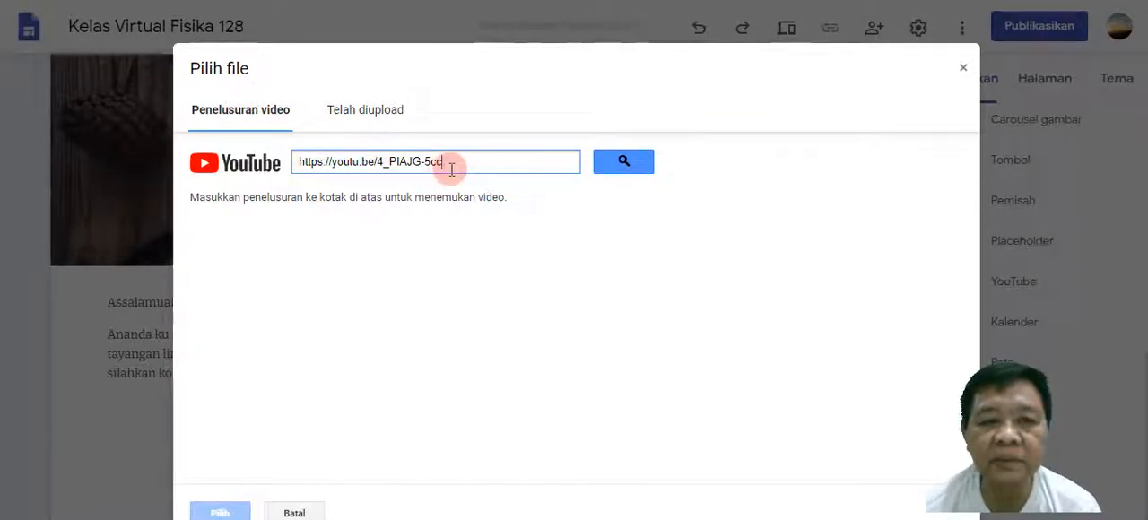
pyautogui.click(632, 164)
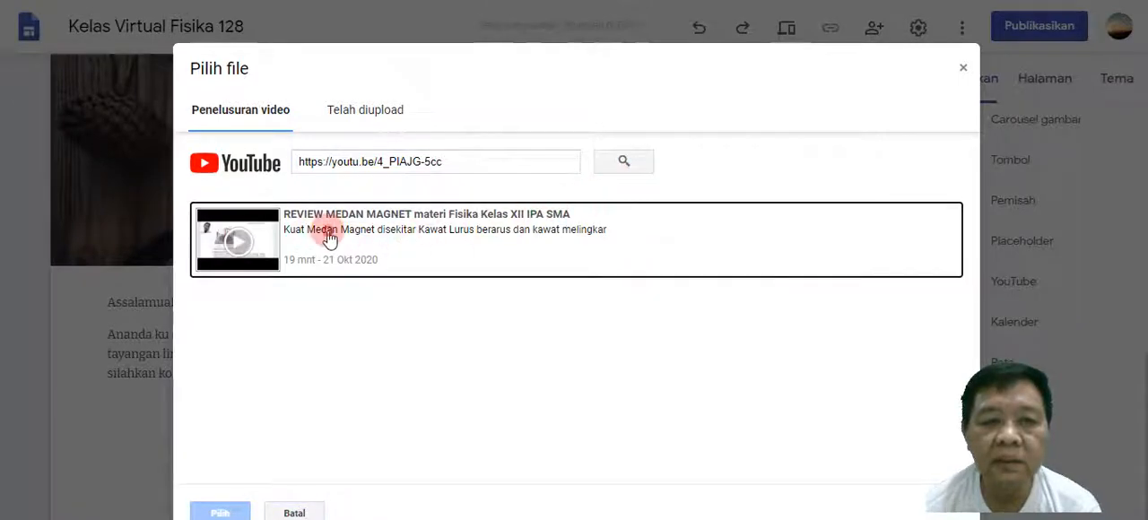
pyautogui.click(310, 240)
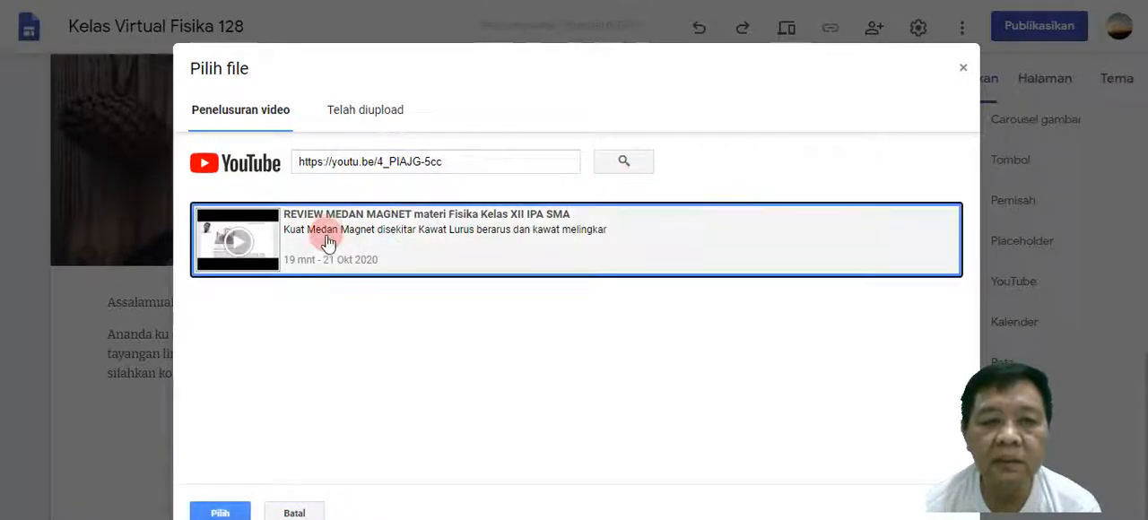
pyautogui.click(220, 514)
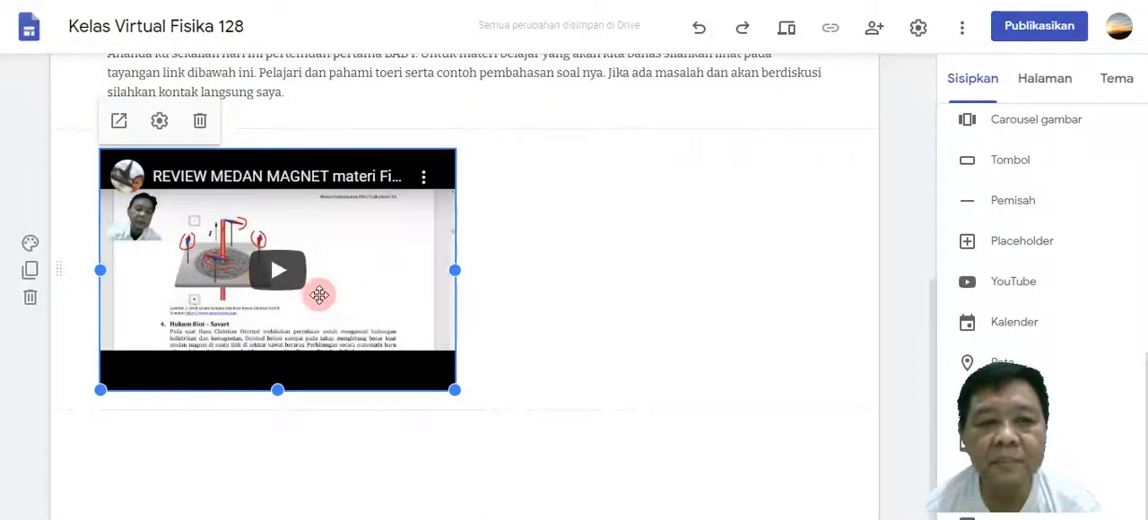
pyautogui.click(489, 278)
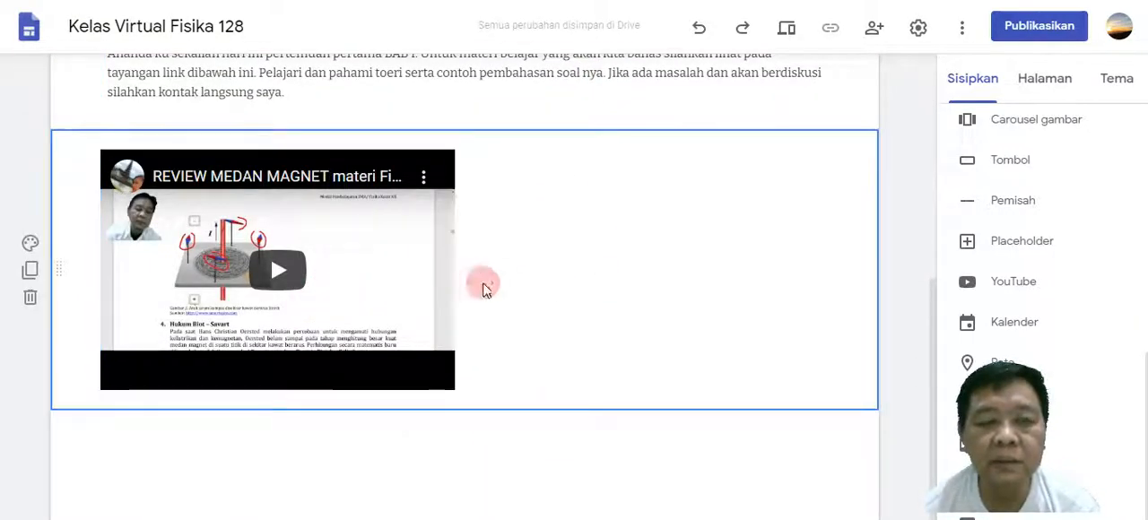
pyautogui.click(496, 434)
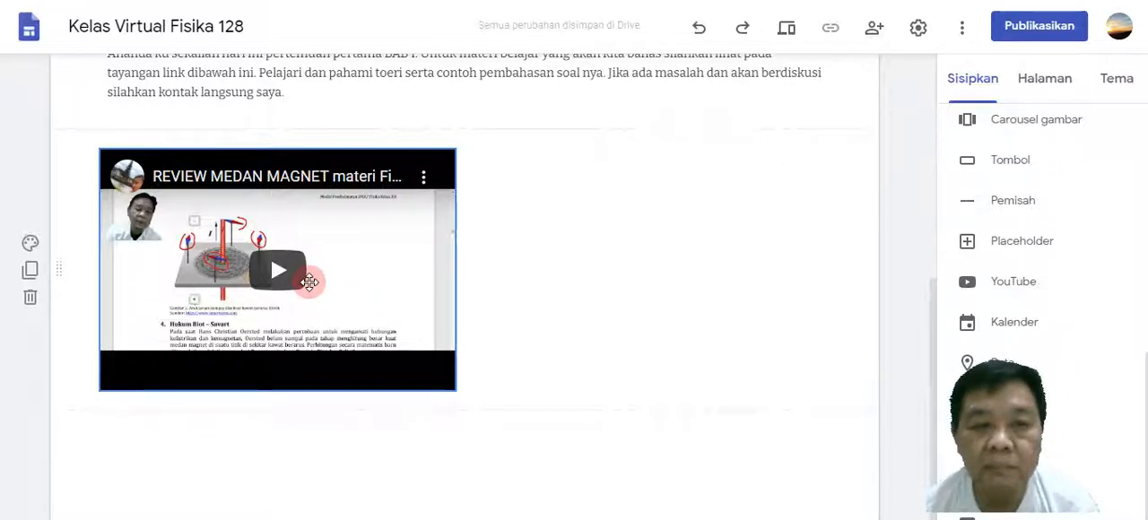
pyautogui.click(516, 256)
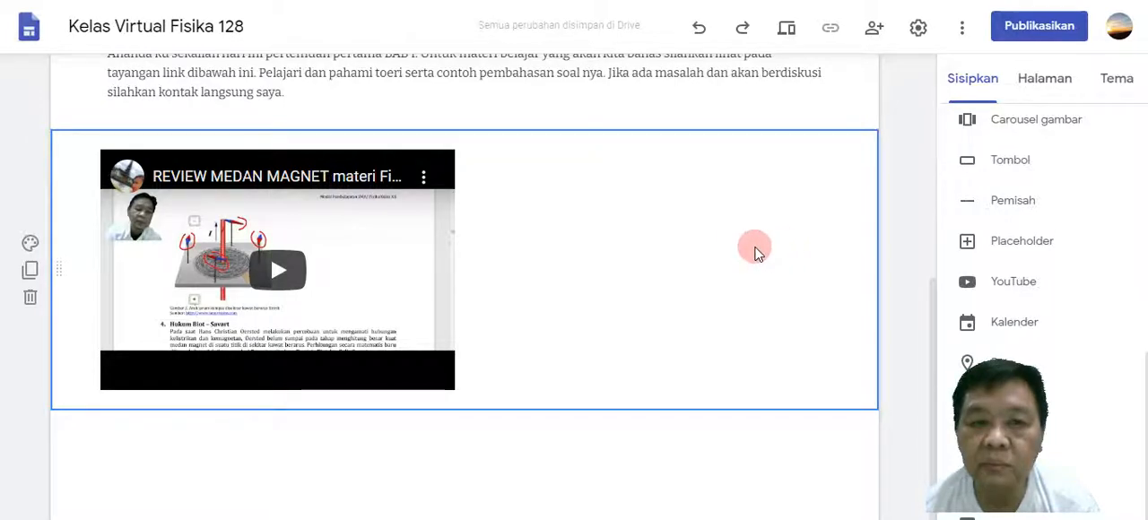
# Start inserting a second YouTube video, and switch to YouTube Studio to get the link of the 5:17 MEDAN MAGNET SOAL6 video from its details.
pyautogui.click(1003, 287)
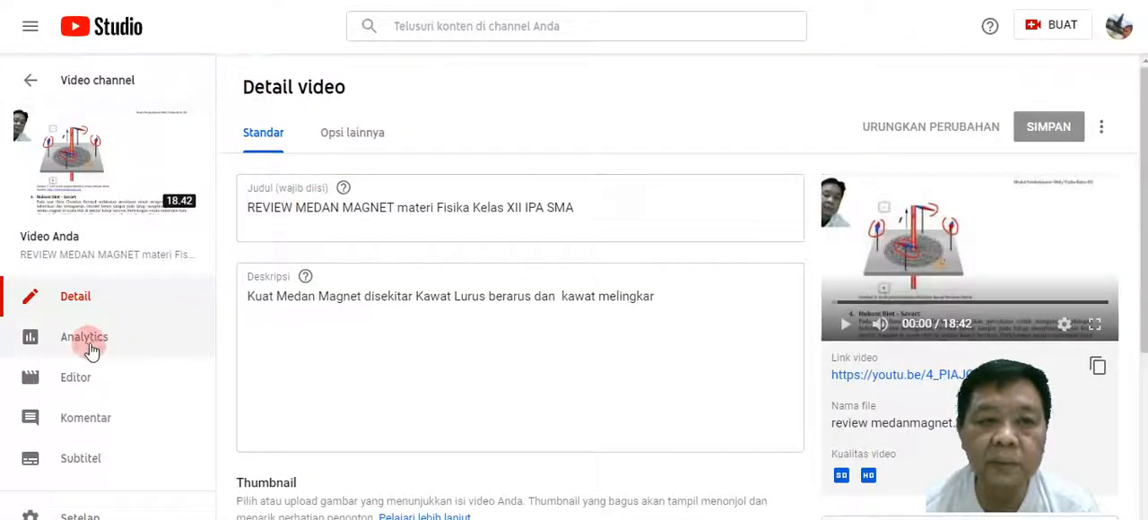
pyautogui.click(35, 82)
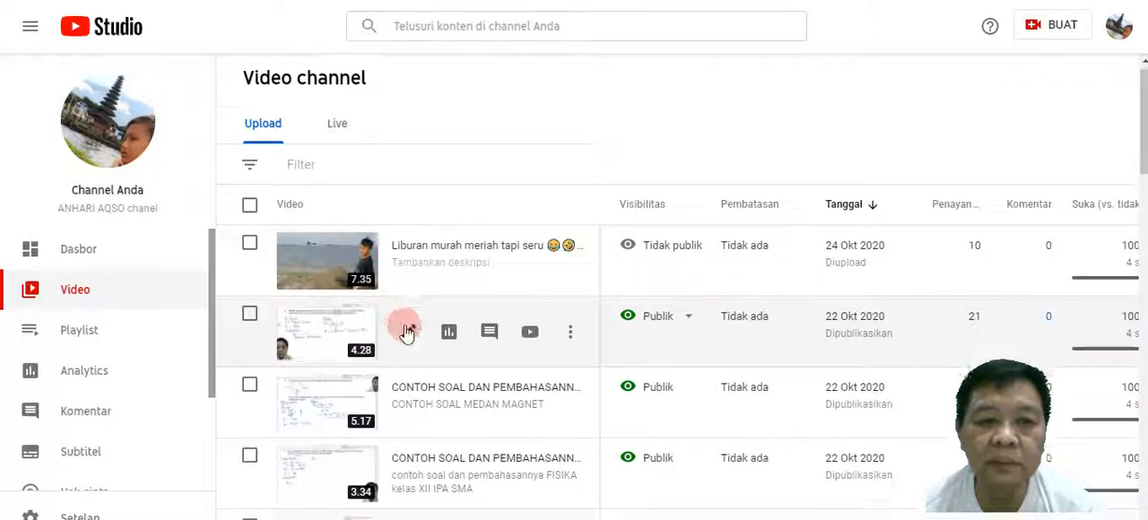
pyautogui.scroll(-2, 403, 325)
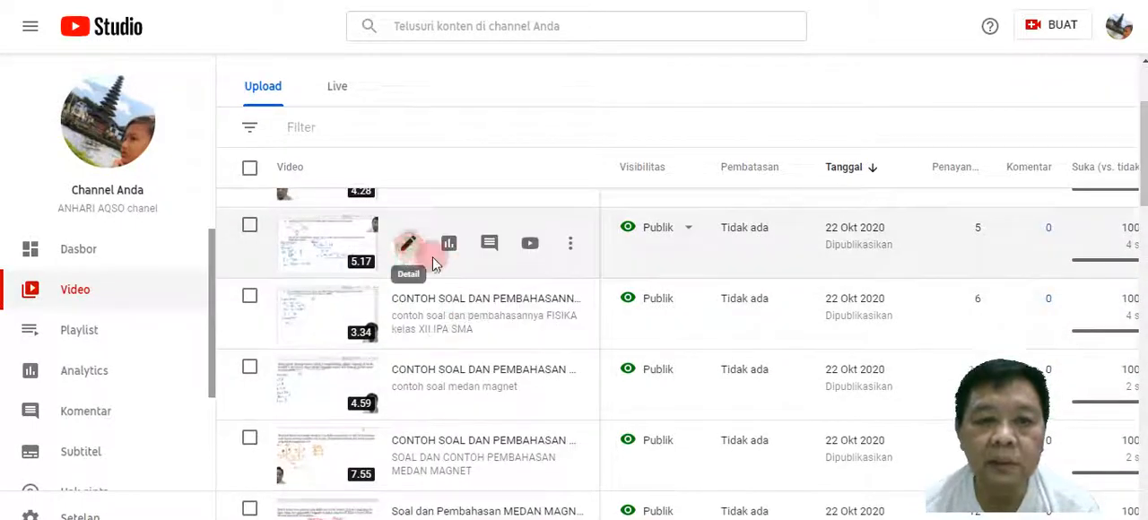
pyautogui.click(407, 242)
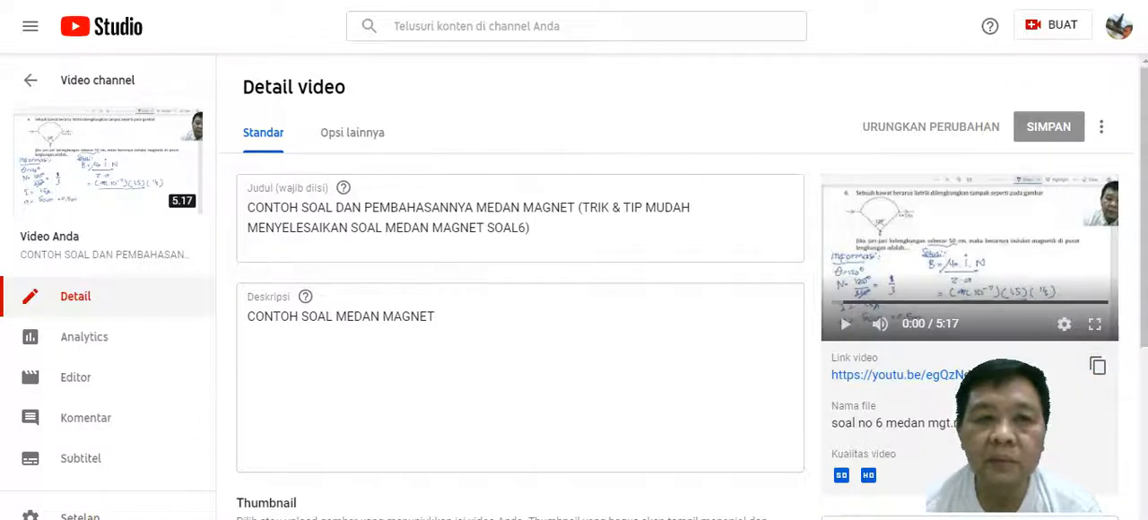
pyautogui.click(502, 0)
pyautogui.click(411, 162)
pyautogui.rightClick(411, 162)
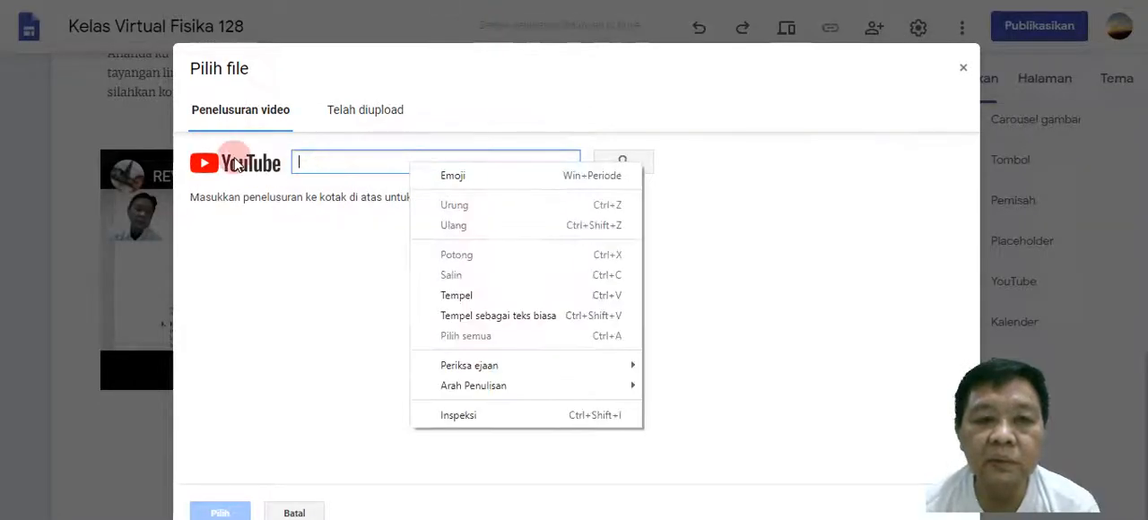
pyautogui.click(439, 295)
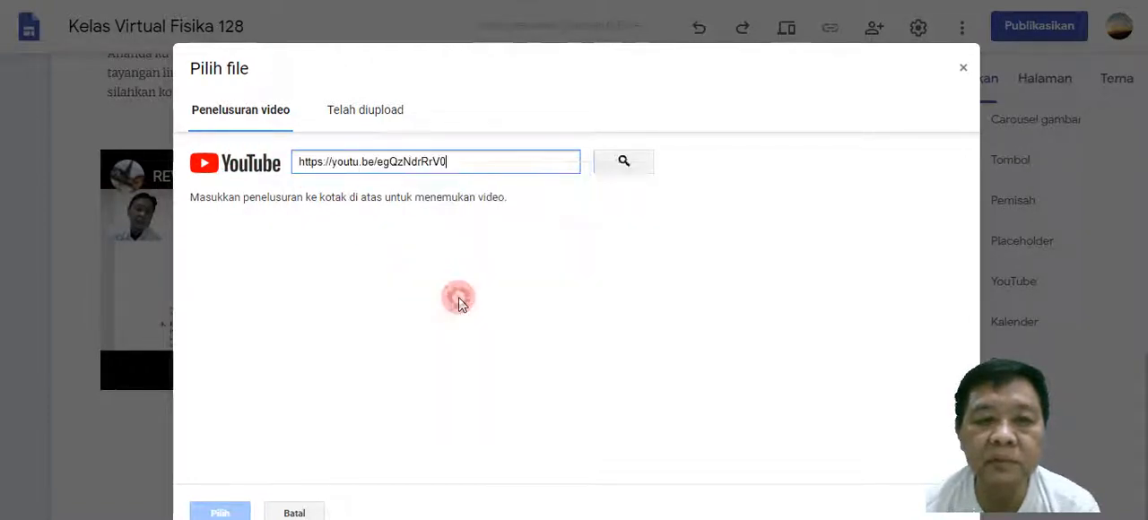
pyautogui.click(633, 162)
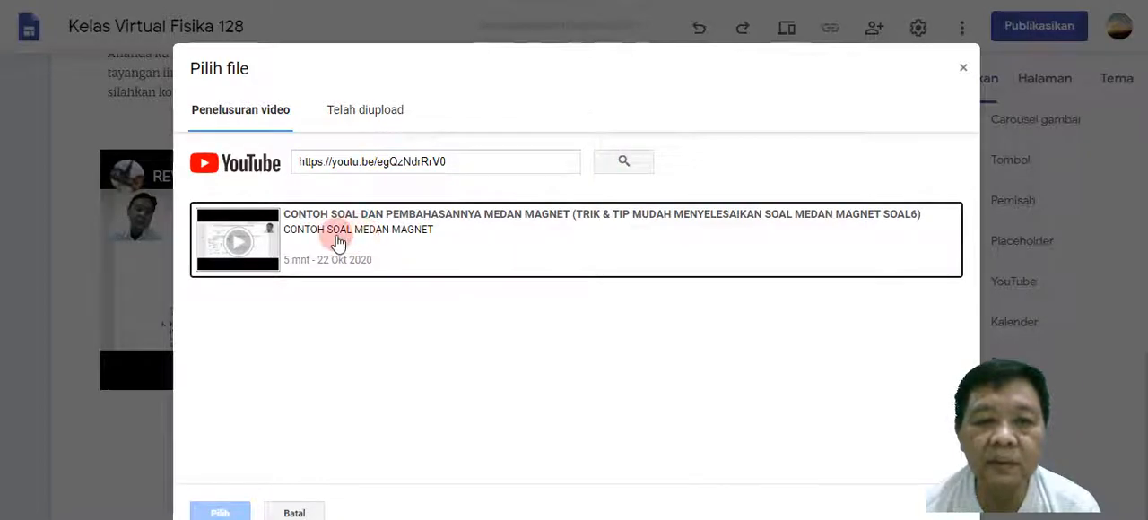
pyautogui.click(339, 243)
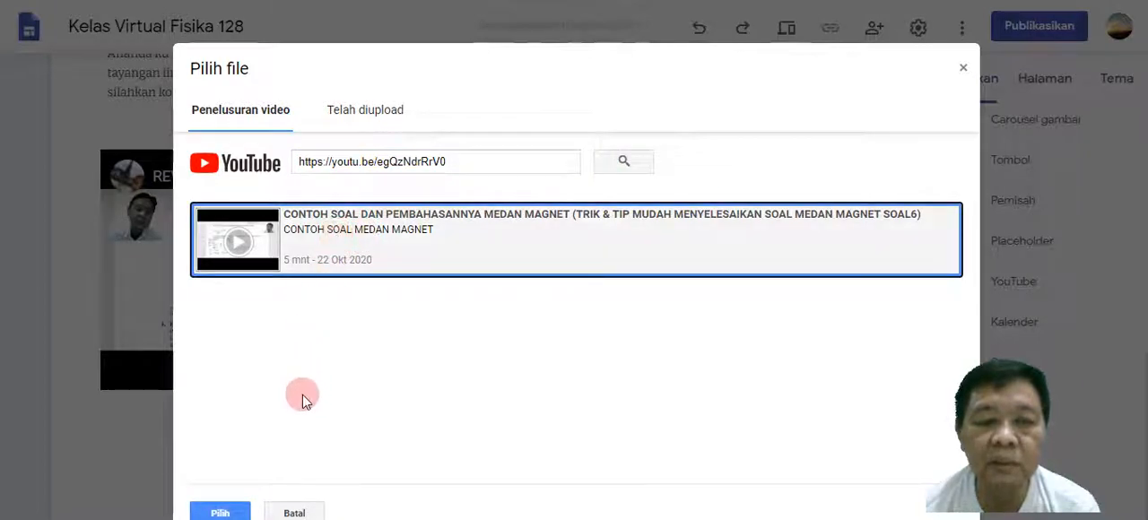
pyautogui.click(231, 514)
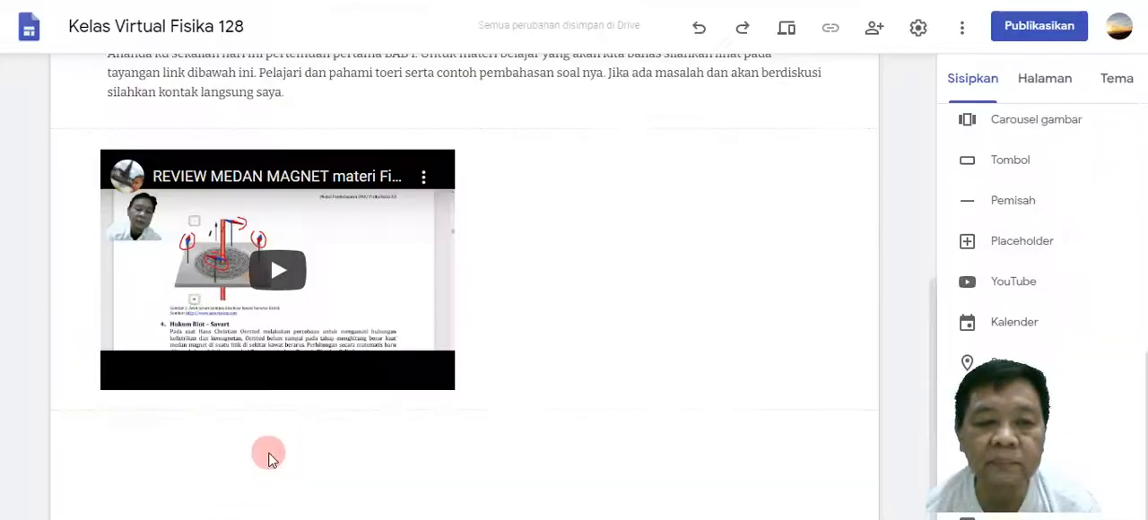
pyautogui.scroll(3, 610, 269)
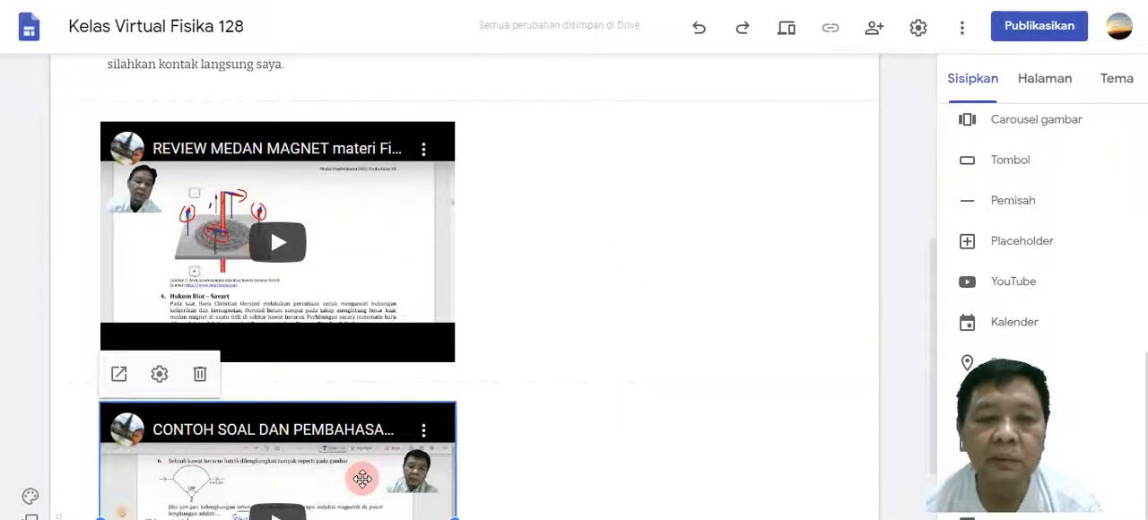
pyautogui.moveTo(362, 479); pyautogui.dragTo(561, 173)
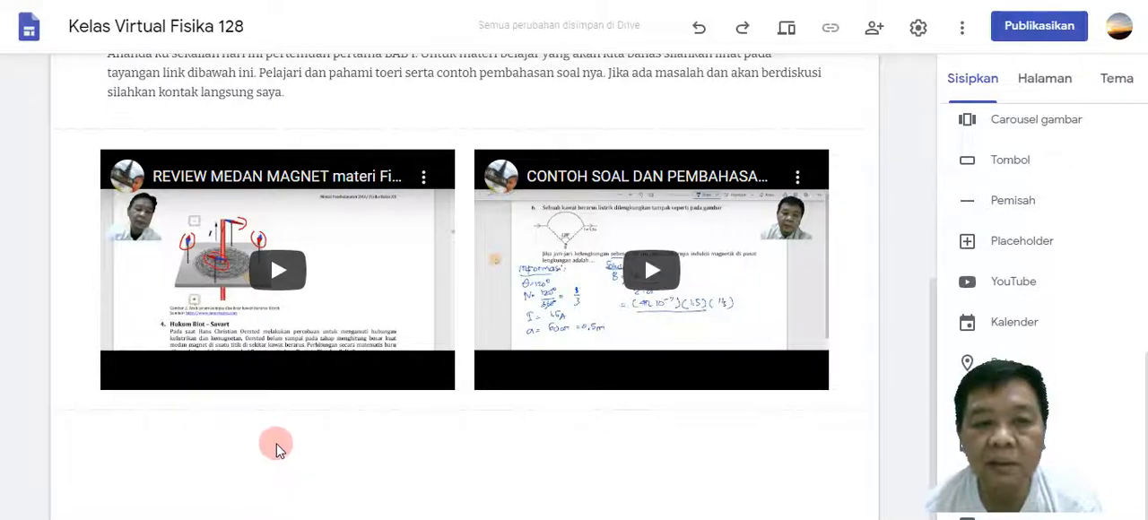
# Review the Pertemuan ke 1 page from its header and lesson text down to the two embedded videos.
pyautogui.scroll(2, 276, 449)
pyautogui.scroll(-2, 277, 449)
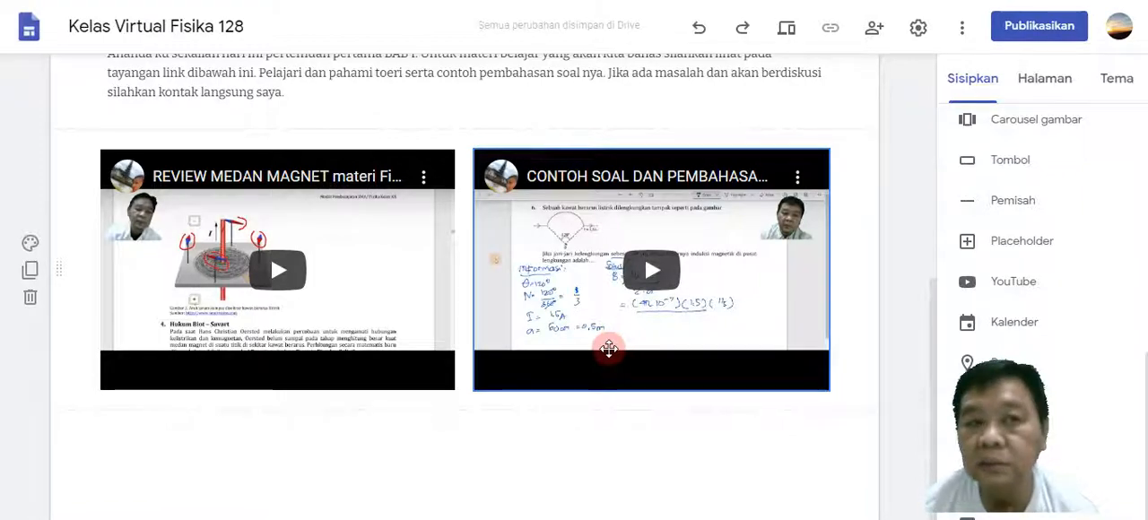
pyautogui.scroll(5, 604, 351)
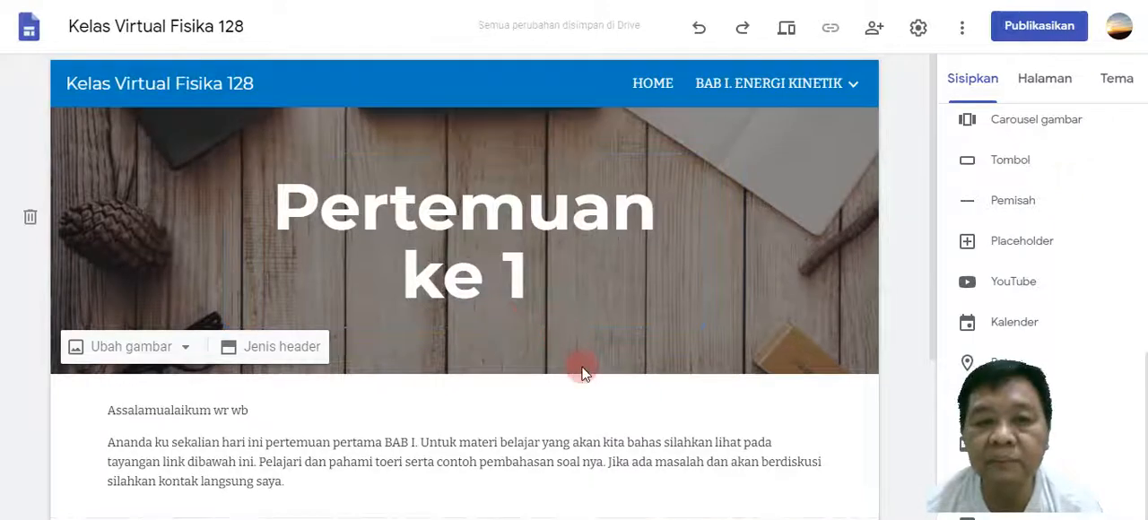
pyautogui.scroll(-3, 385, 451)
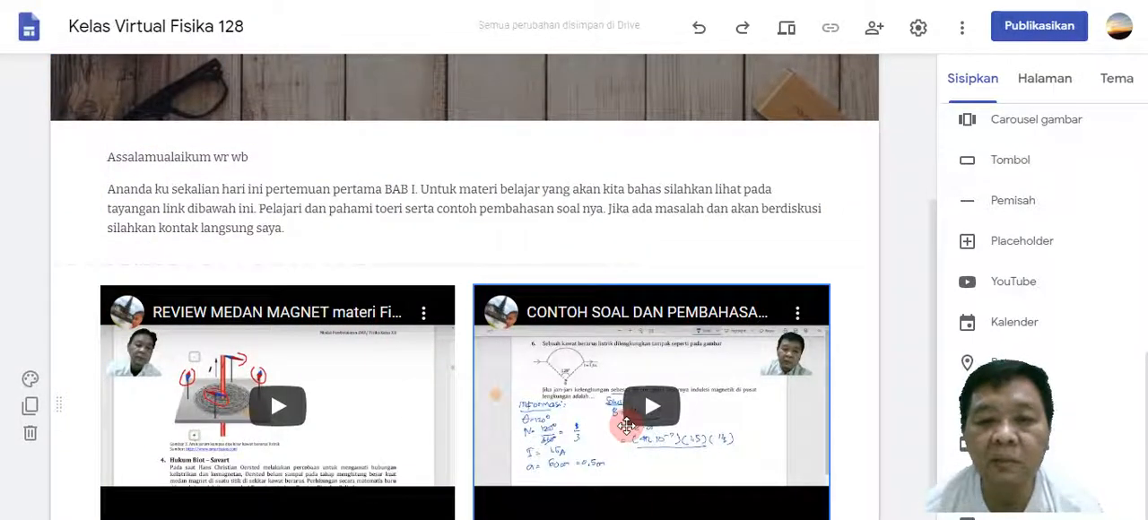
pyautogui.scroll(-2, 627, 428)
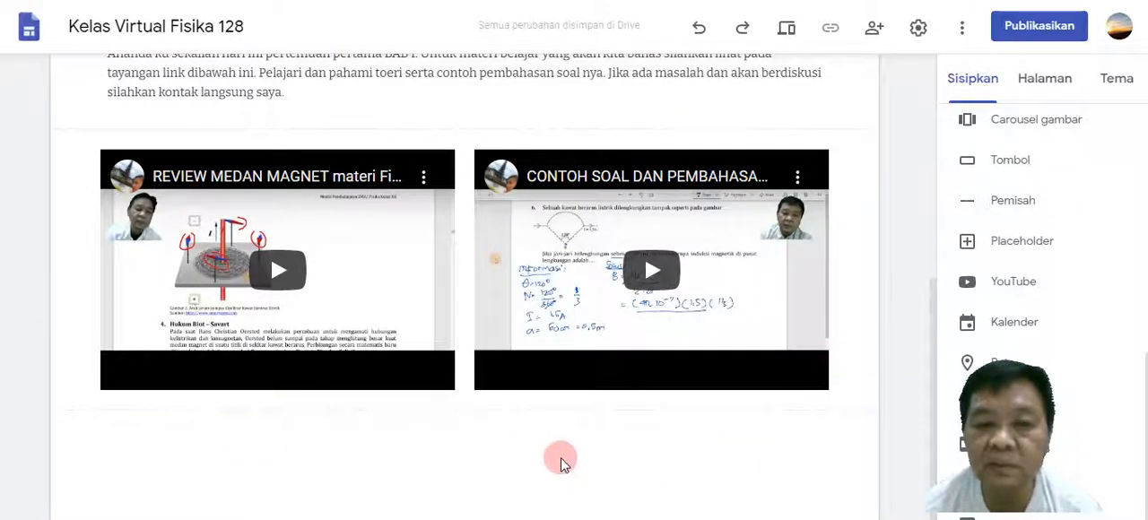
pyautogui.scroll(5, 1043, 250)
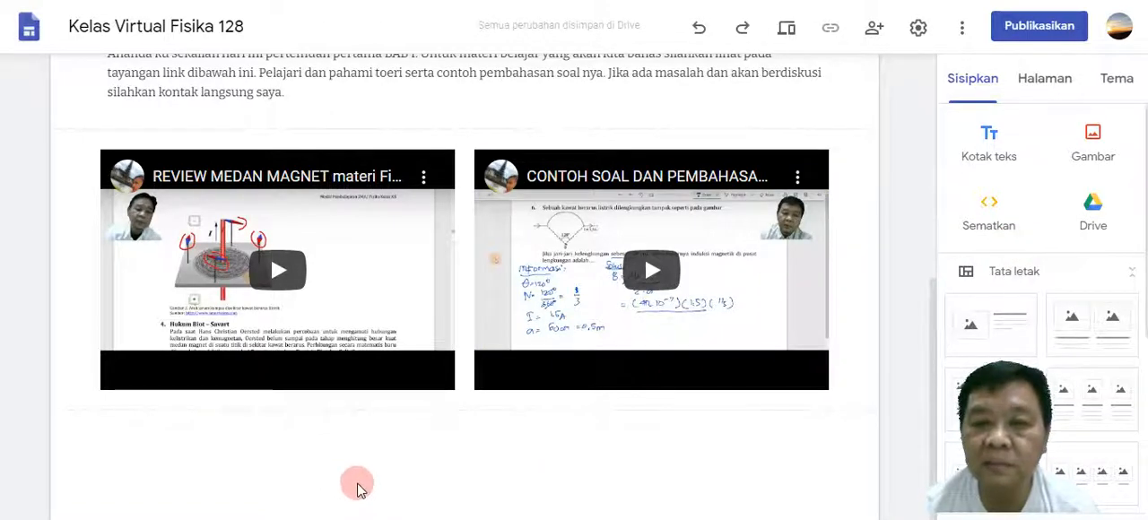
pyautogui.scroll(5, 866, 196)
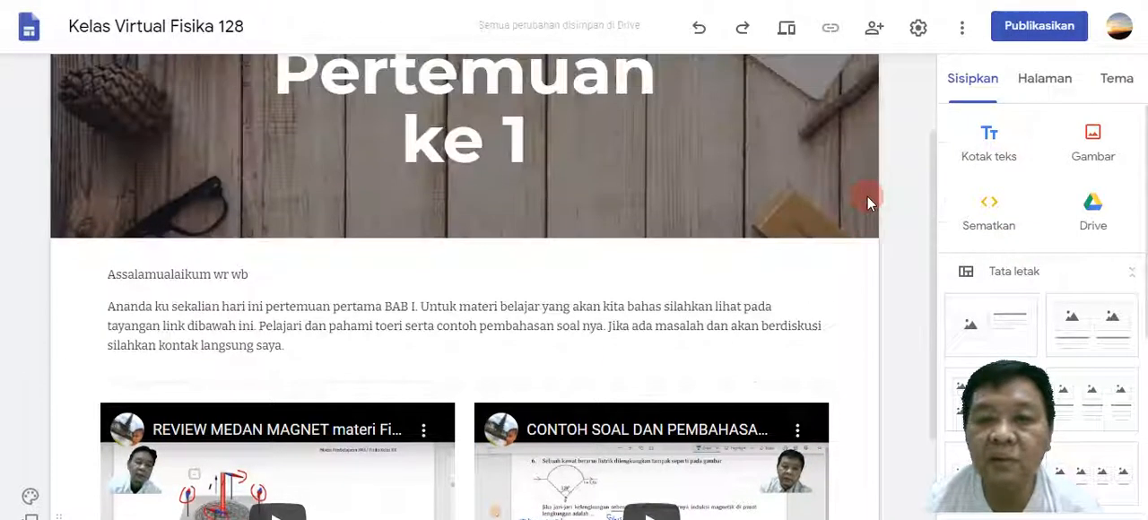
# Add a subpage named Pertemuan ke 2 under the BAB I. ENERGI KINETIK page.
pyautogui.moveTo(861, 104)
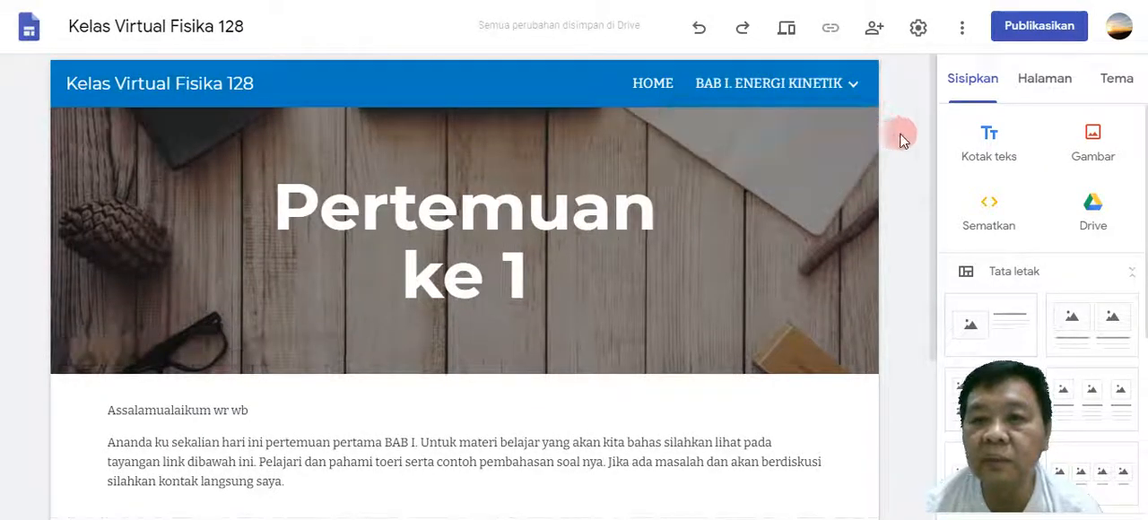
pyautogui.click(1051, 87)
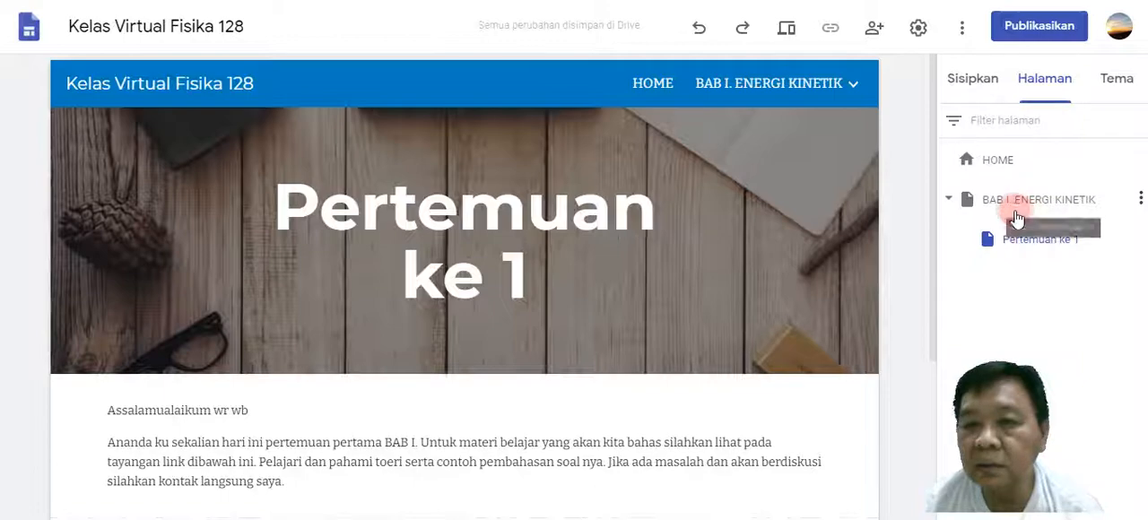
pyautogui.click(1140, 198)
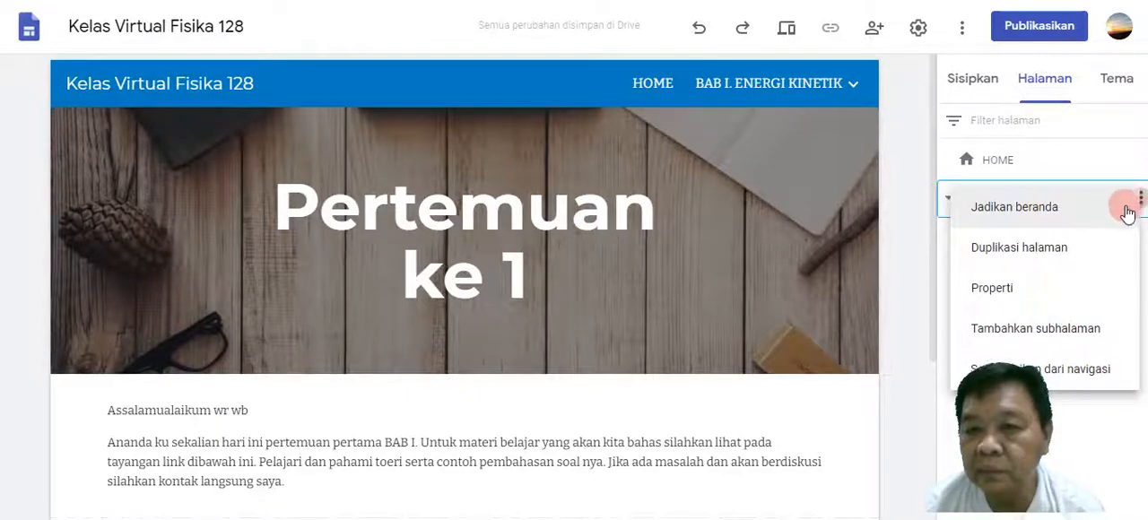
pyautogui.click(1055, 330)
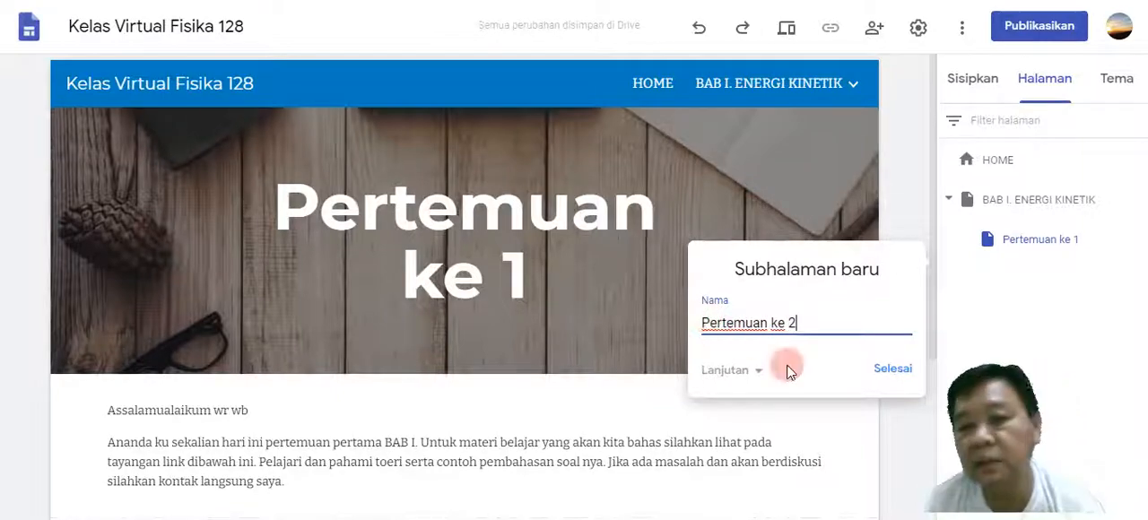
pyautogui.click(891, 368)
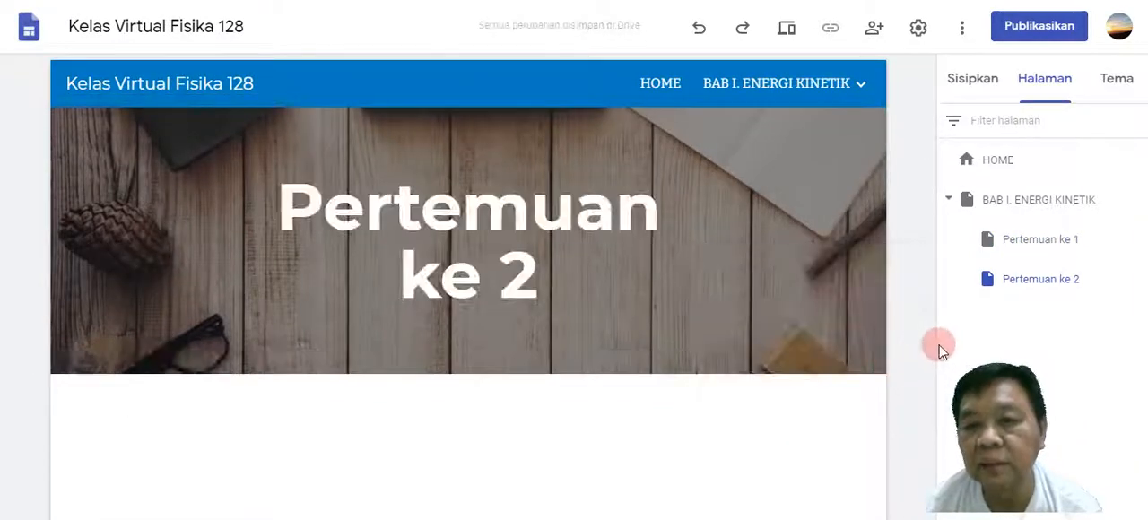
pyautogui.click(608, 409)
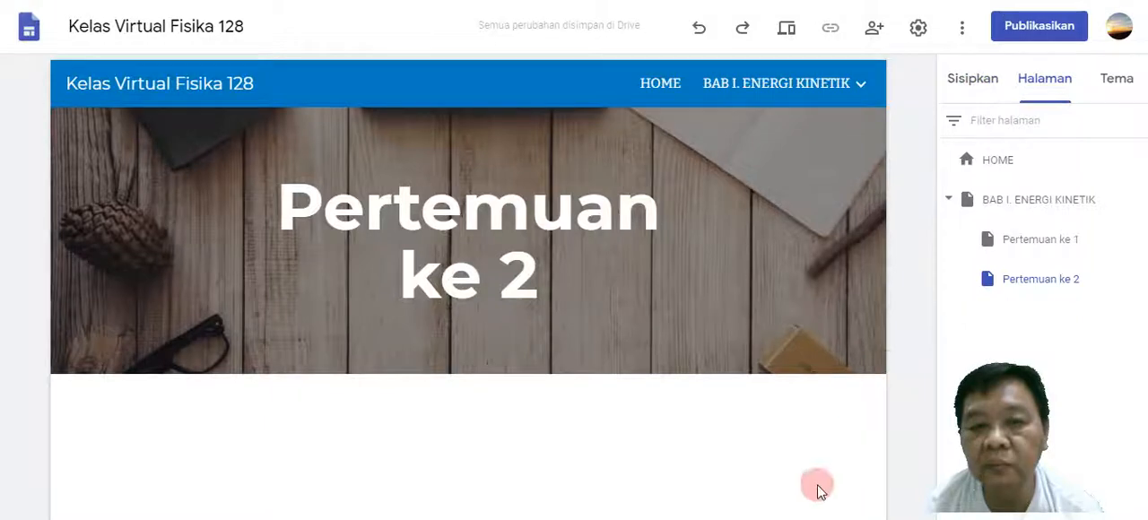
# Insert an empty text box below the header of the Pertemuan ke 2 page.
pyautogui.click(982, 85)
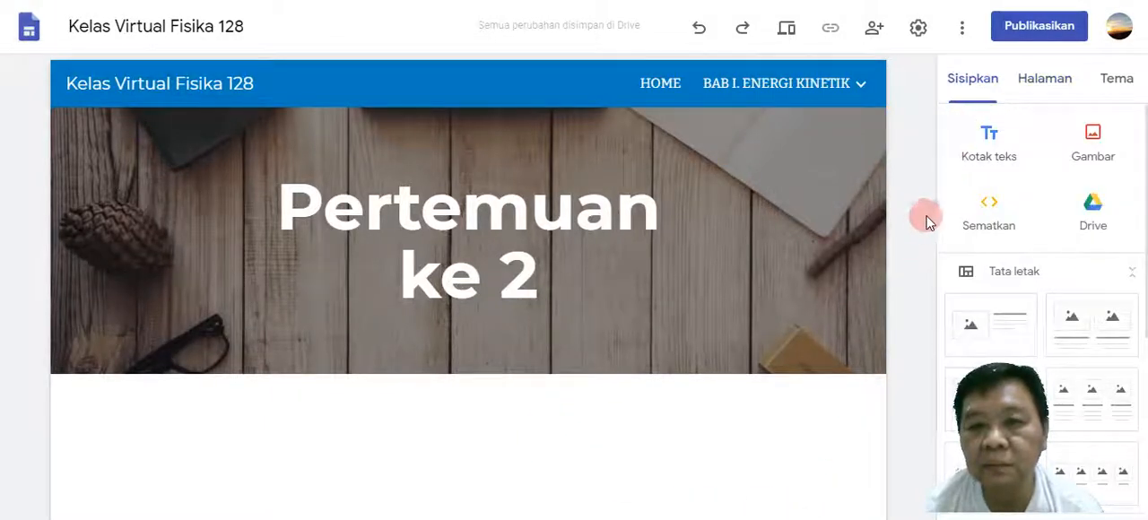
pyautogui.click(981, 165)
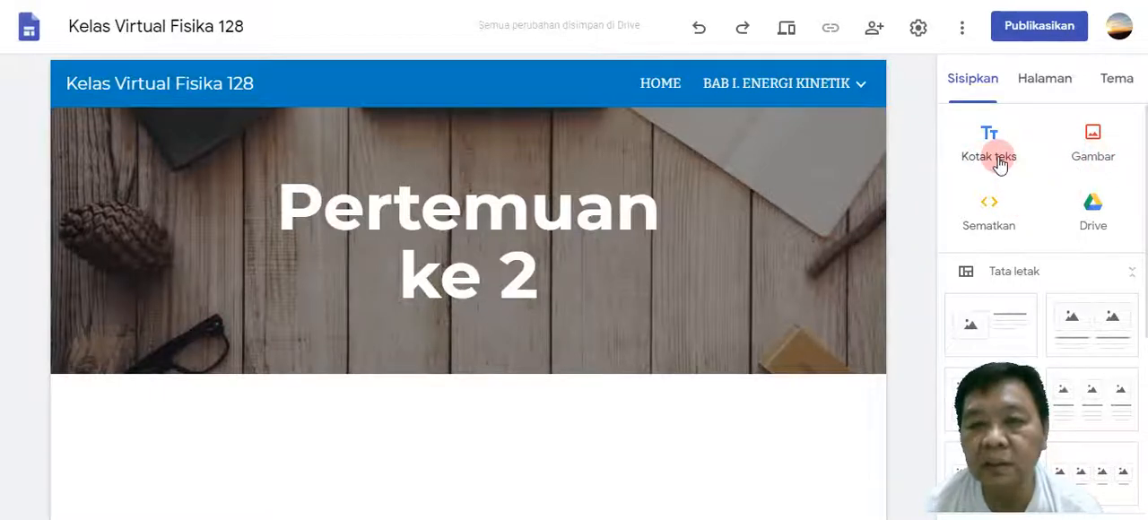
pyautogui.click(1095, 144)
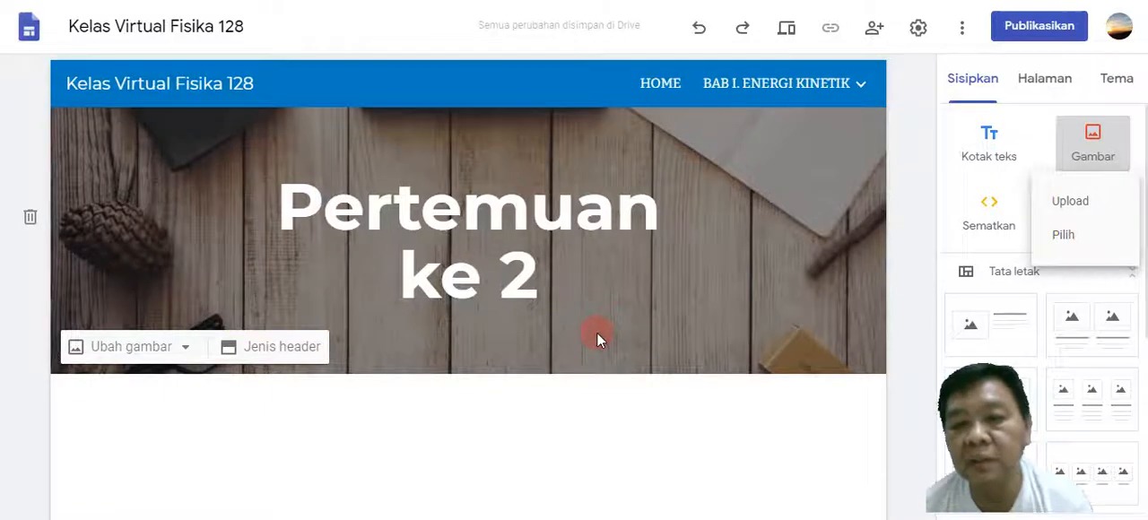
pyautogui.click(914, 223)
pyautogui.click(982, 143)
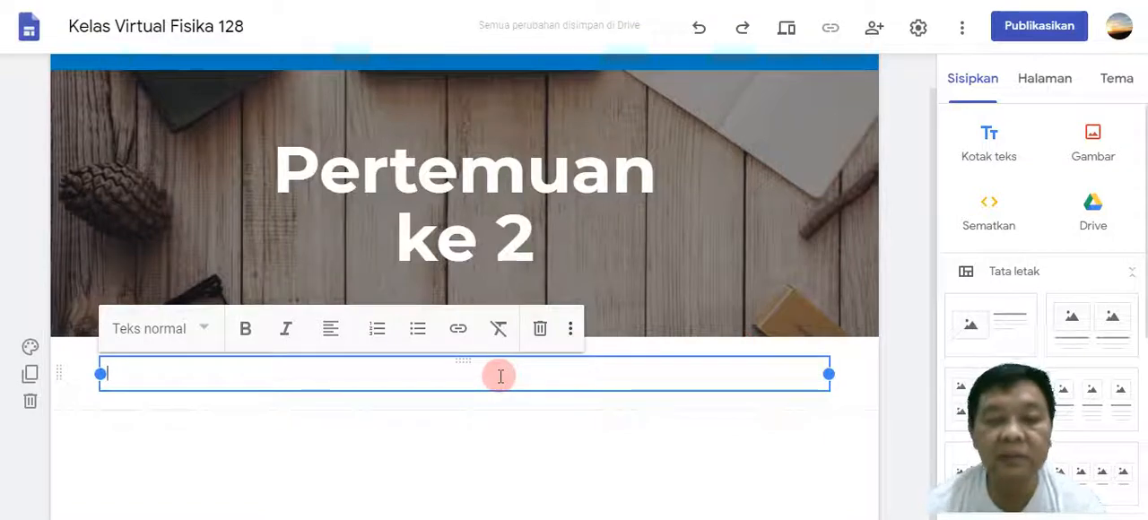
# Write the greeting "Assalamualaikum wr wb." in the text box, with a line of dots below it as placeholder text.
pyautogui.write('As')
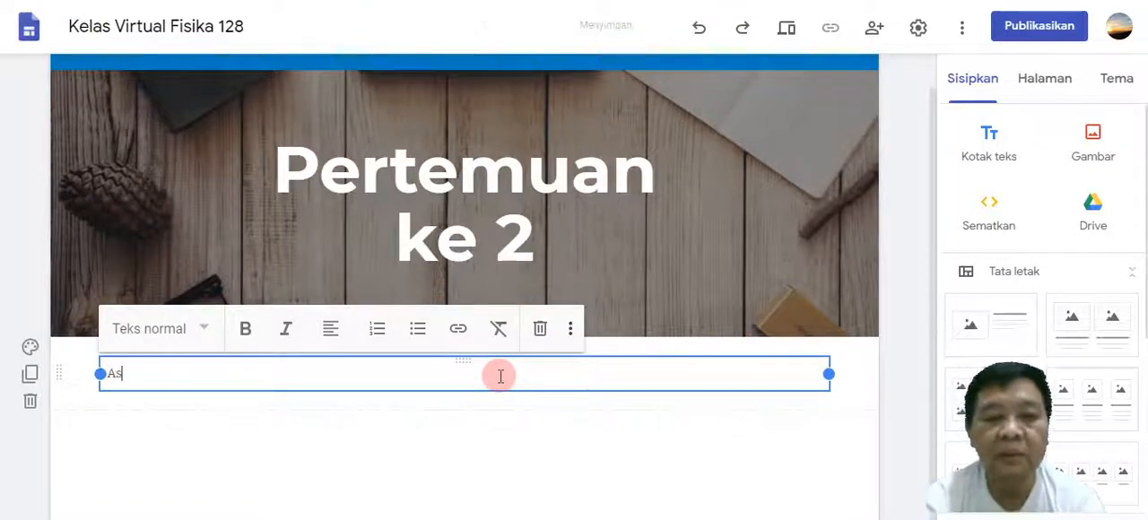
pyautogui.write('salamualaik')
pyautogui.press('BackSpace')
pyautogui.press('BackSpace')
pyautogui.press('BackSpace')
pyautogui.press('BackSpace')
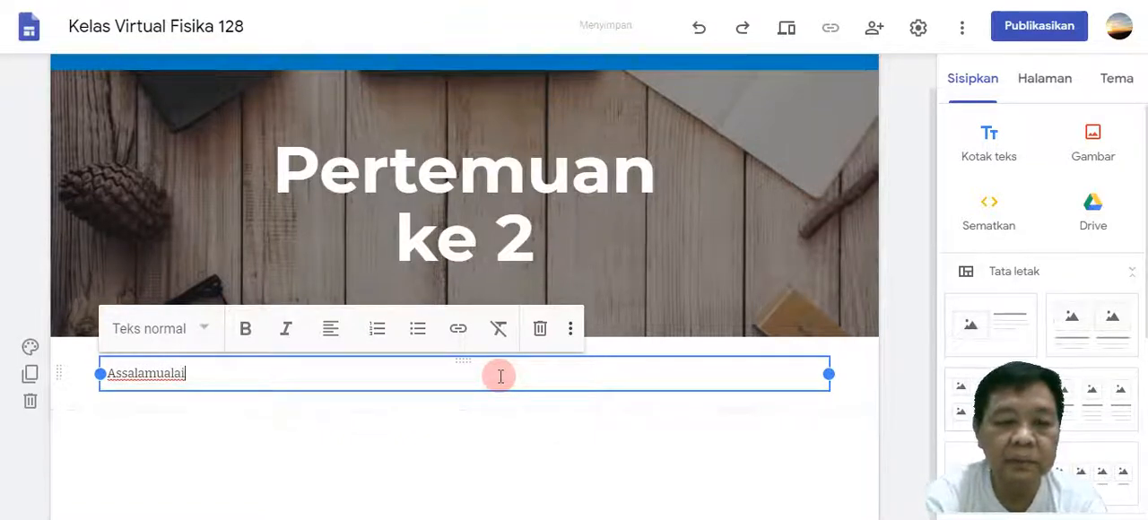
pyautogui.write('aikum wr')
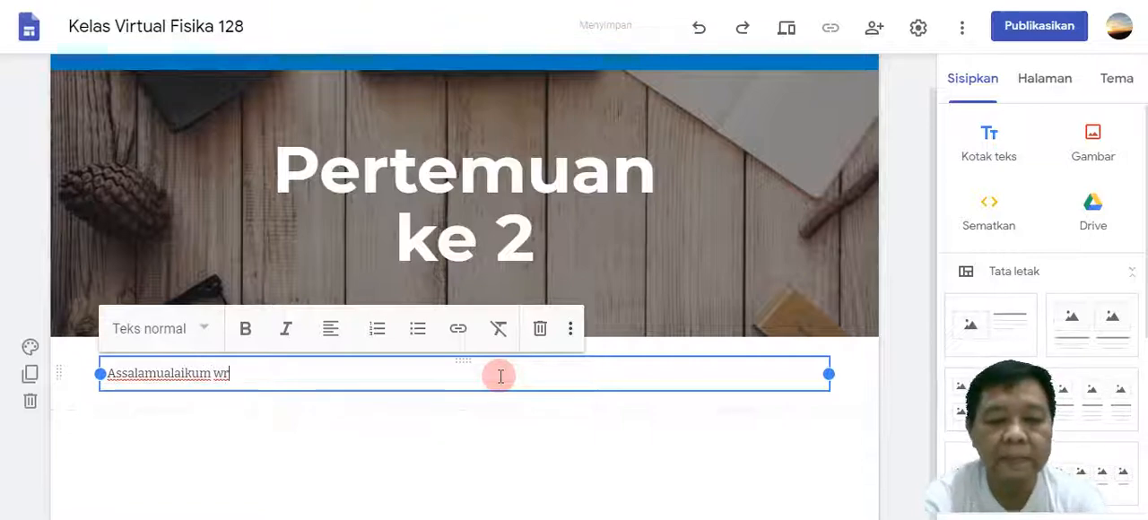
pyautogui.write(' wb.')
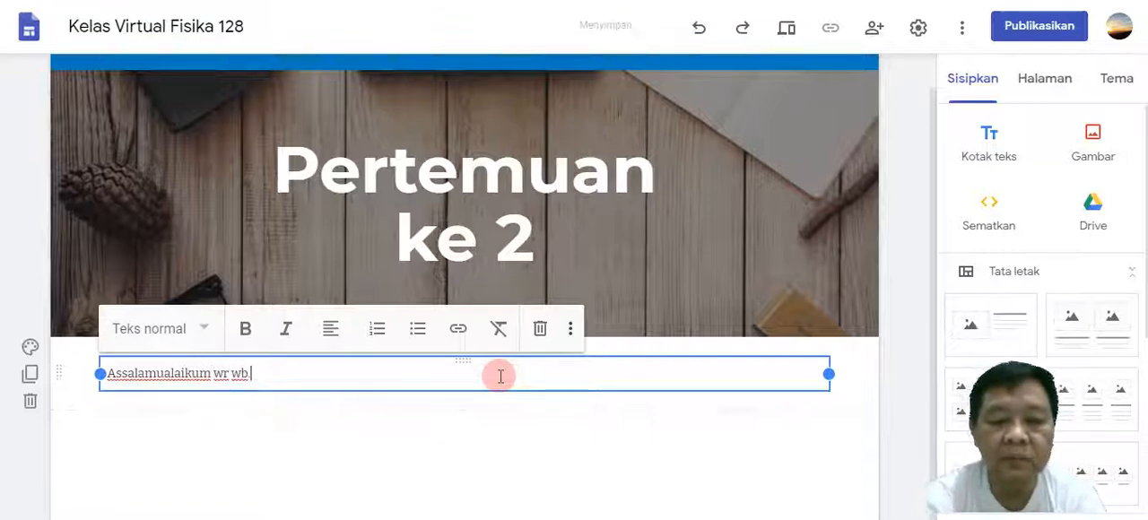
pyautogui.press('Return')
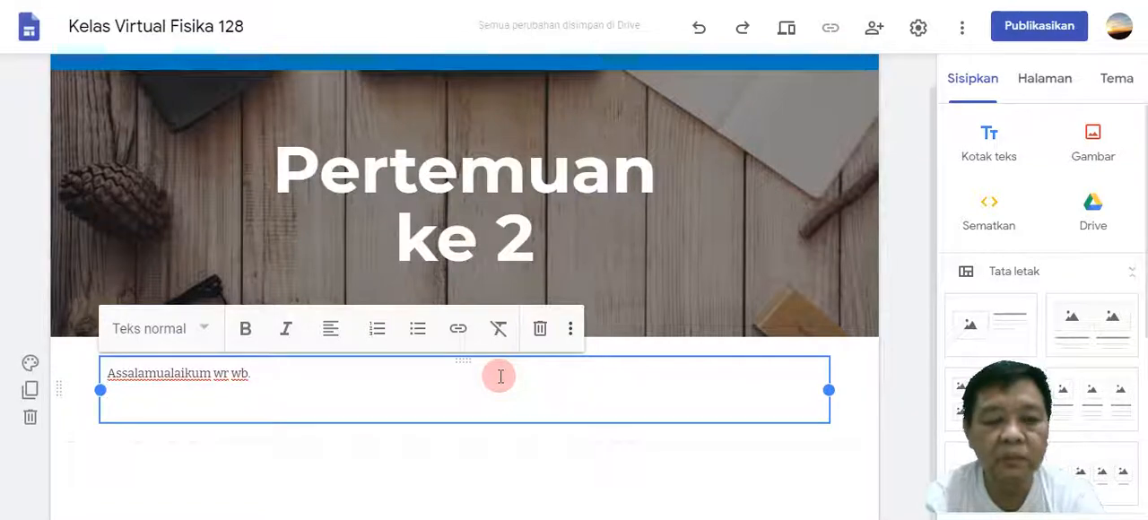
pyautogui.write('.')
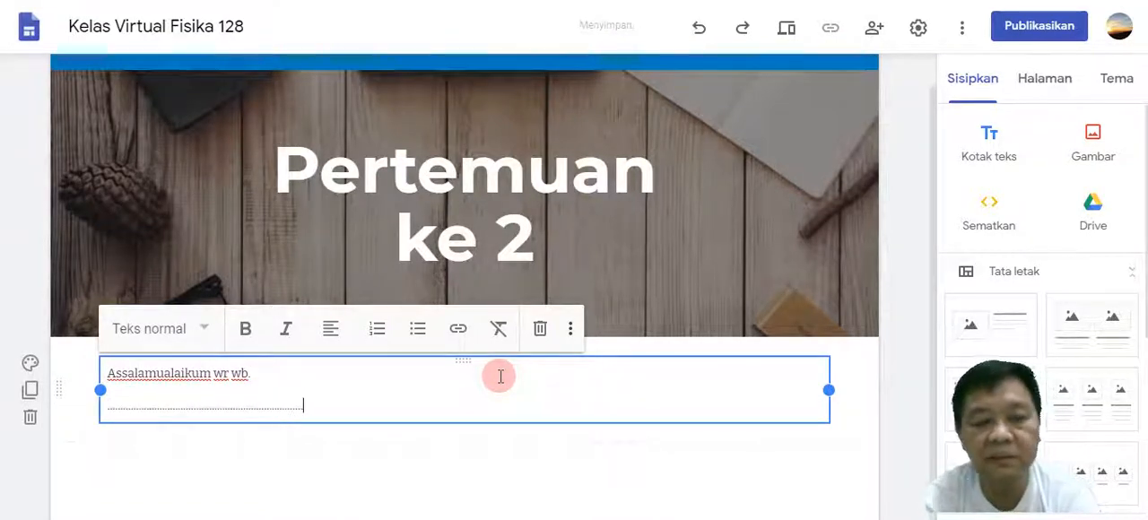
pyautogui.click(456, 445)
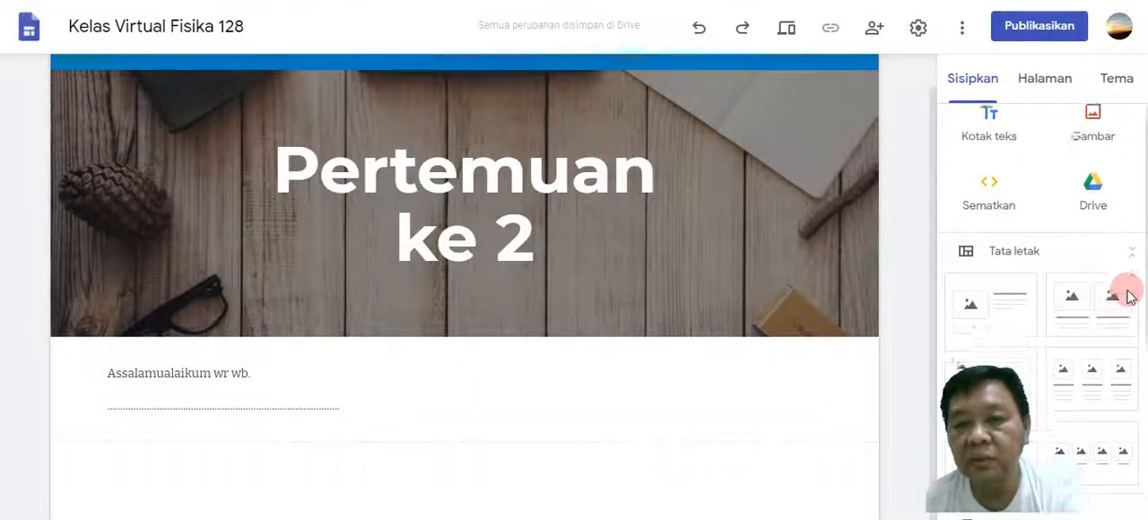
# Try the single-image-with-text layout and the three-image layout below the greeting, and delete both sections.
pyautogui.scroll(-1, 1121, 296)
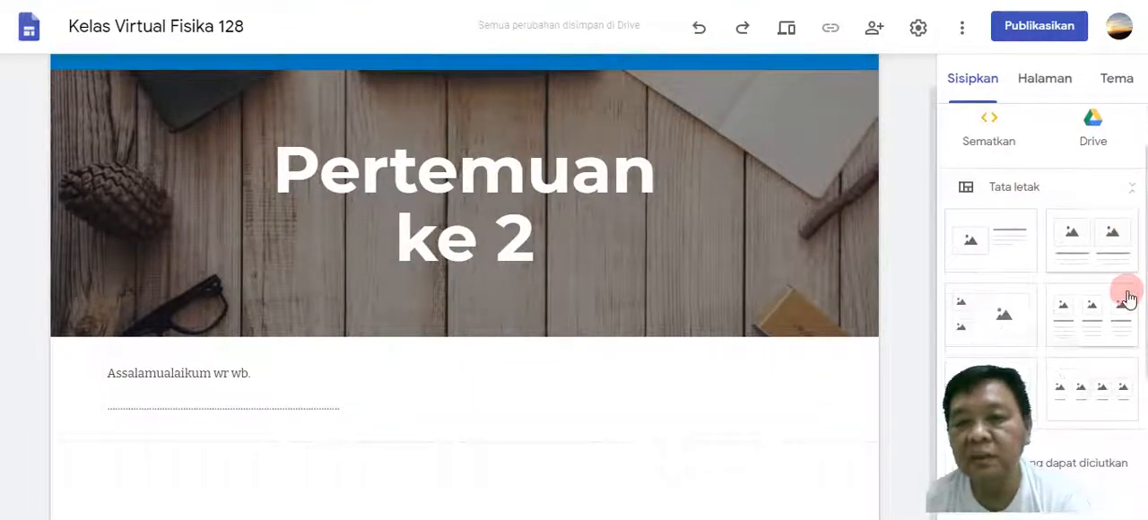
pyautogui.click(1005, 256)
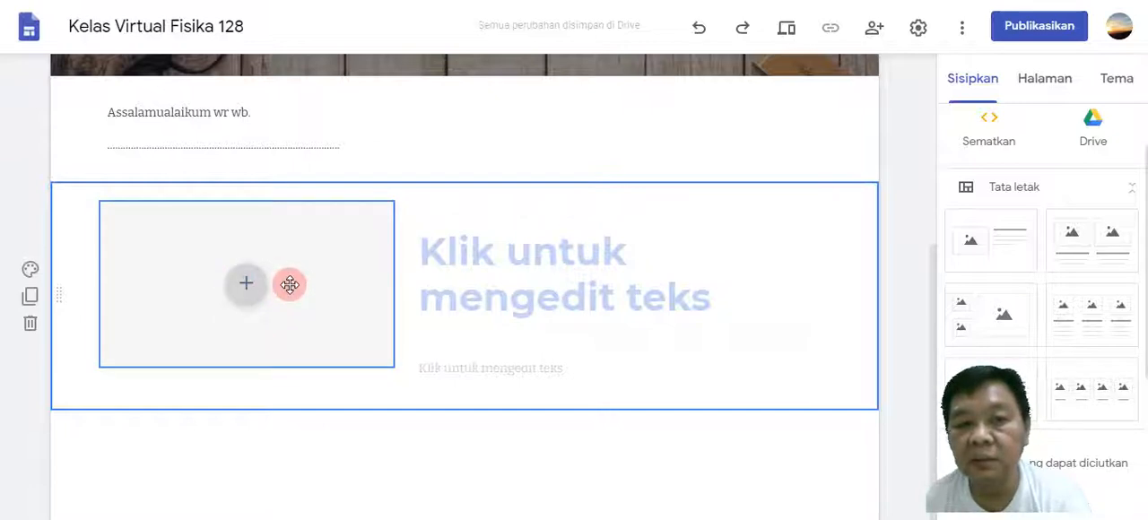
pyautogui.click(496, 274)
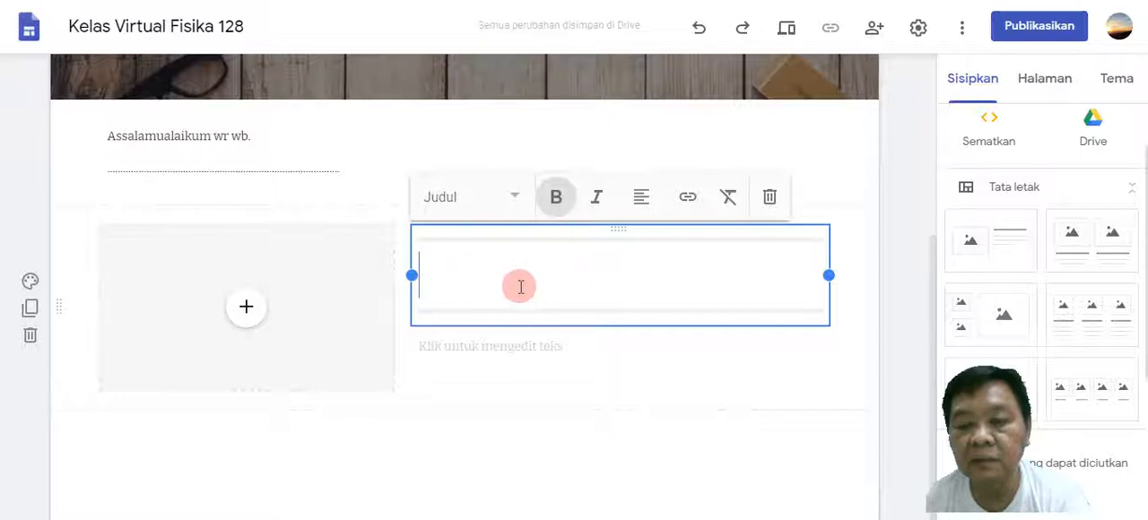
pyautogui.click(1105, 302)
pyautogui.click(207, 413)
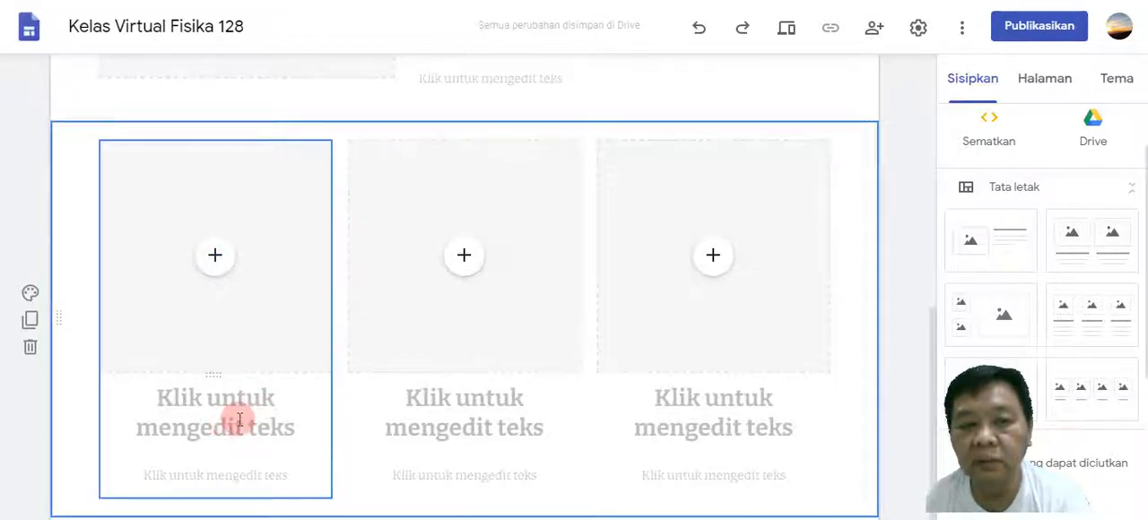
pyautogui.click(30, 346)
pyautogui.click(30, 323)
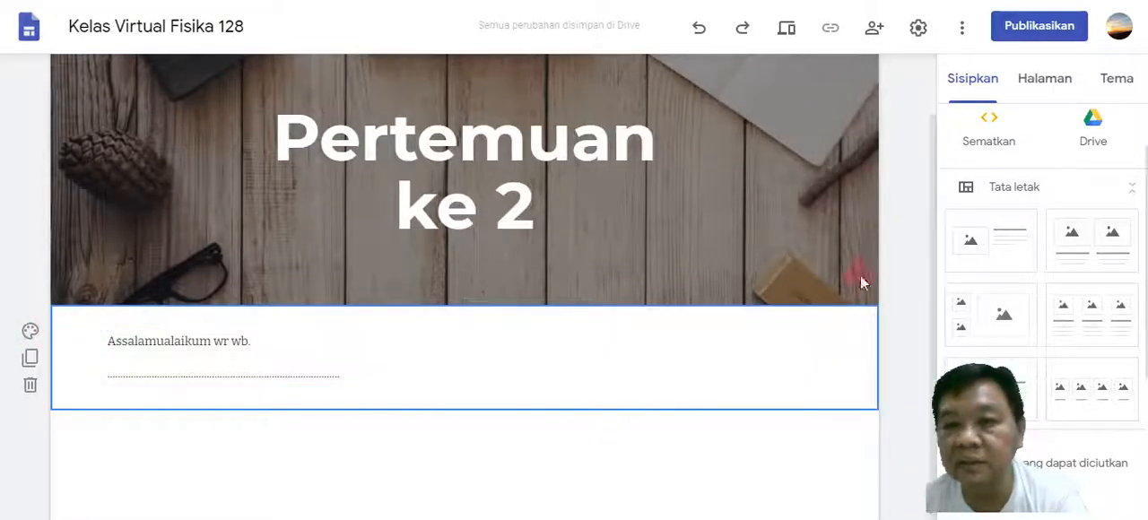
# Check the subpages listed under BAB I. ENERGI KINETIK in the site's navigation.
pyautogui.moveTo(801, 258)
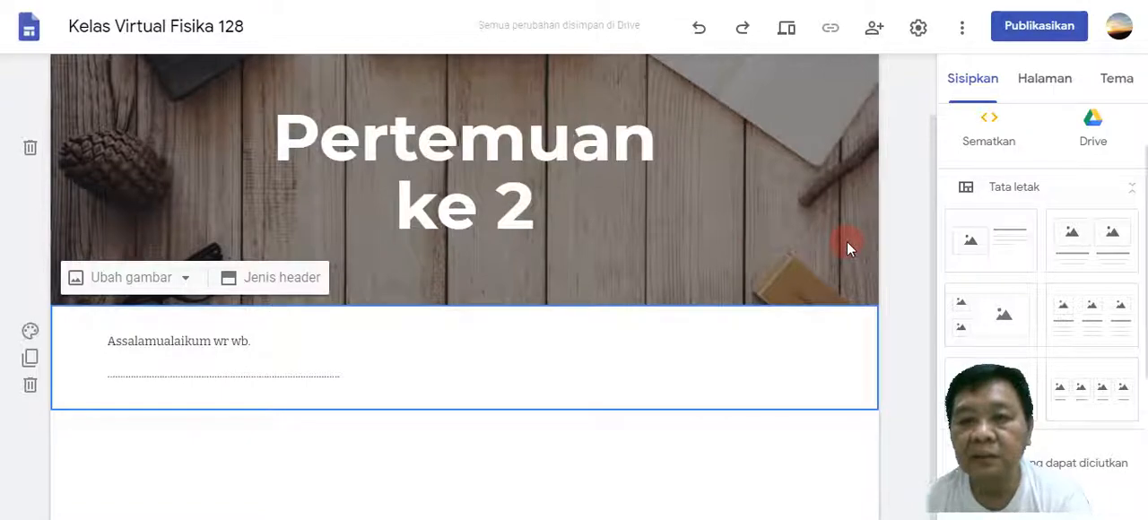
pyautogui.scroll(1, 847, 242)
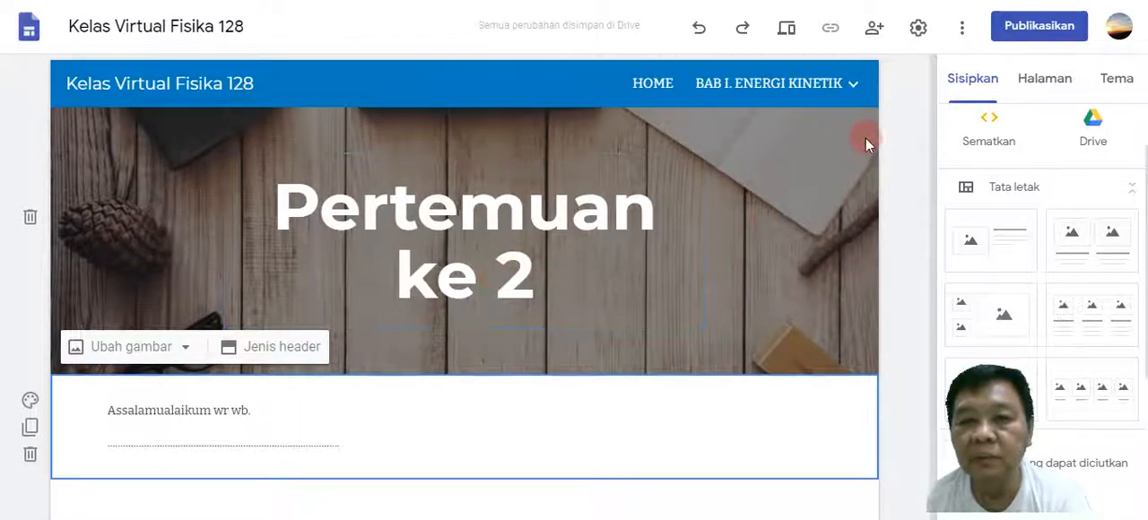
pyautogui.moveTo(855, 96)
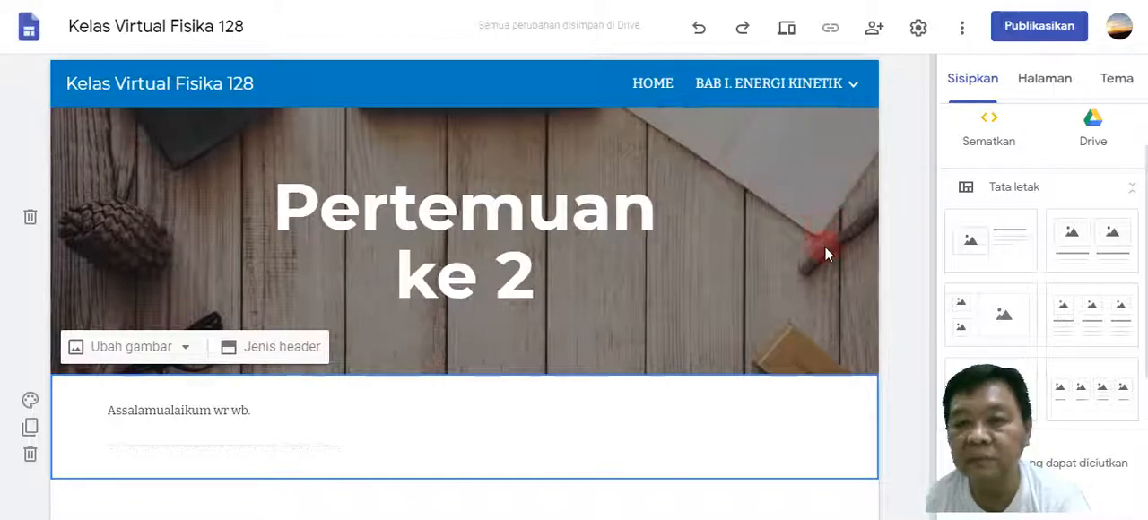
pyautogui.moveTo(830, 85)
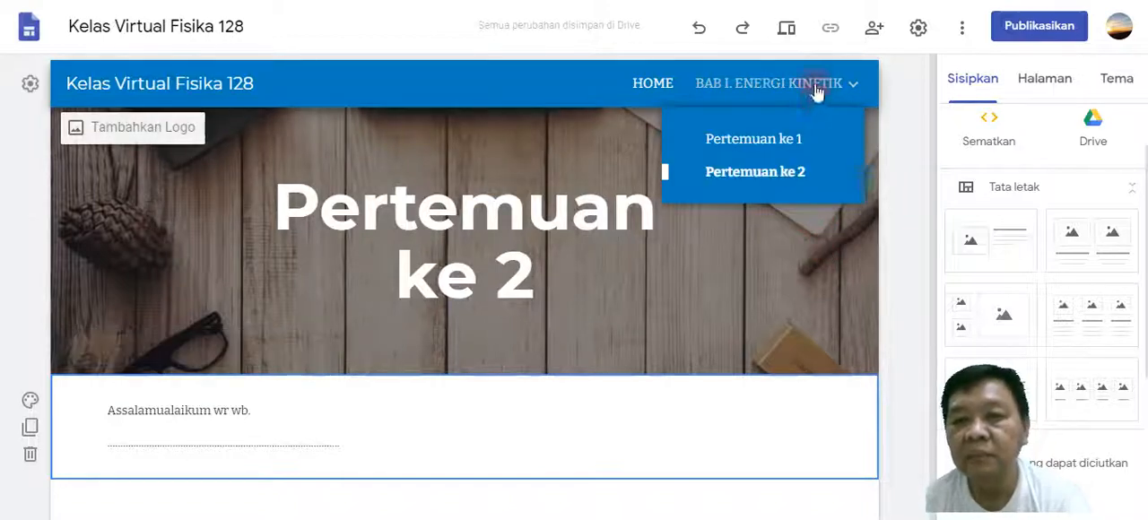
pyautogui.click(796, 222)
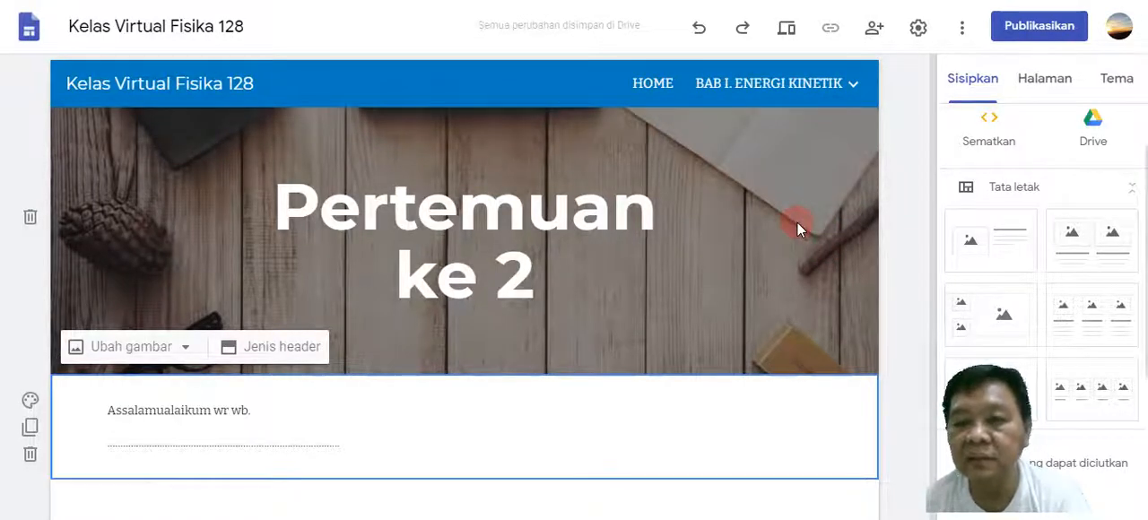
pyautogui.click(1029, 95)
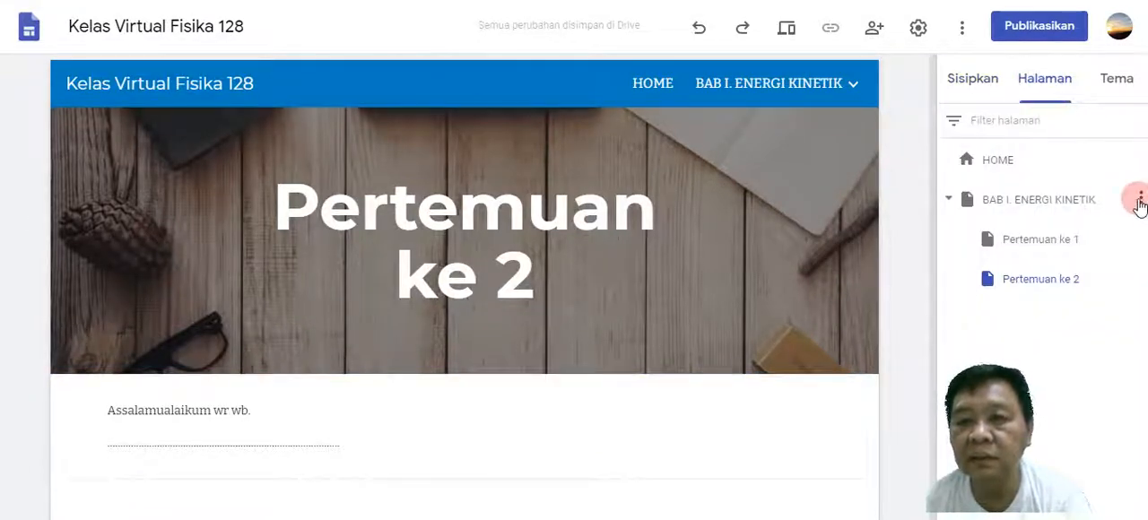
pyautogui.click(1139, 201)
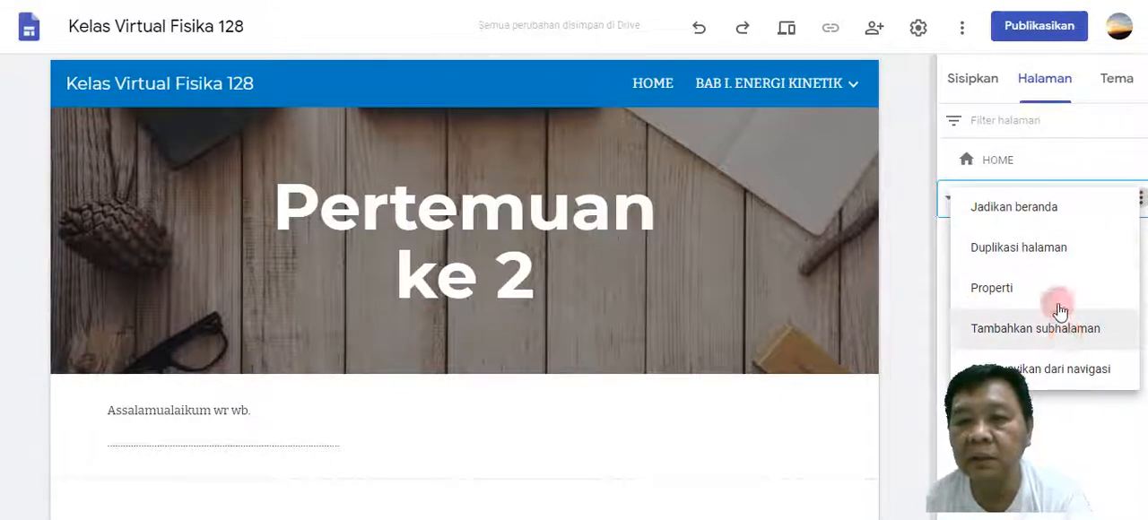
pyautogui.click(930, 242)
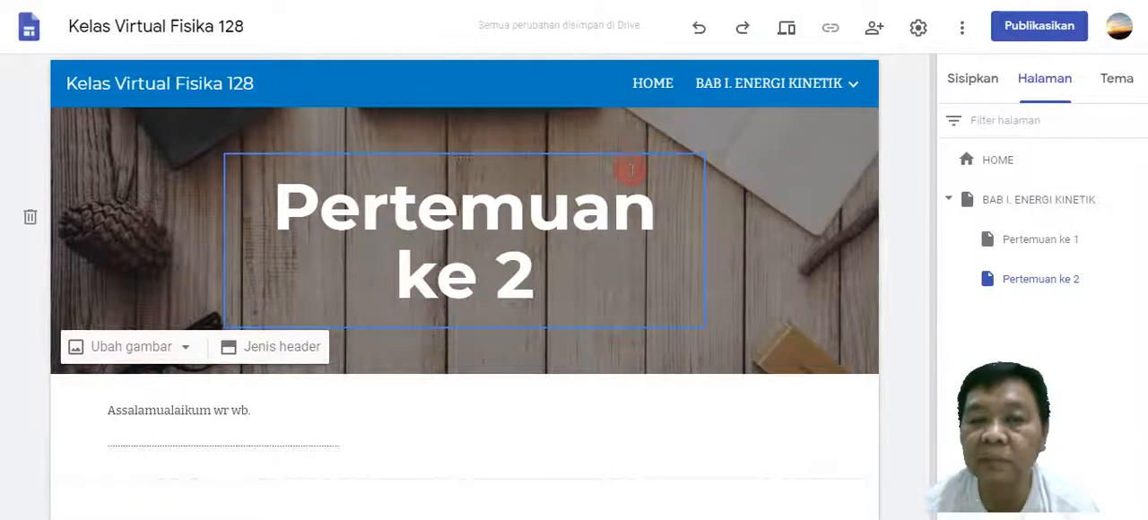
# Preview the Pertemuan ke 2 page, switch the preview to phone size, and check its navigation menu.
pyautogui.click(788, 31)
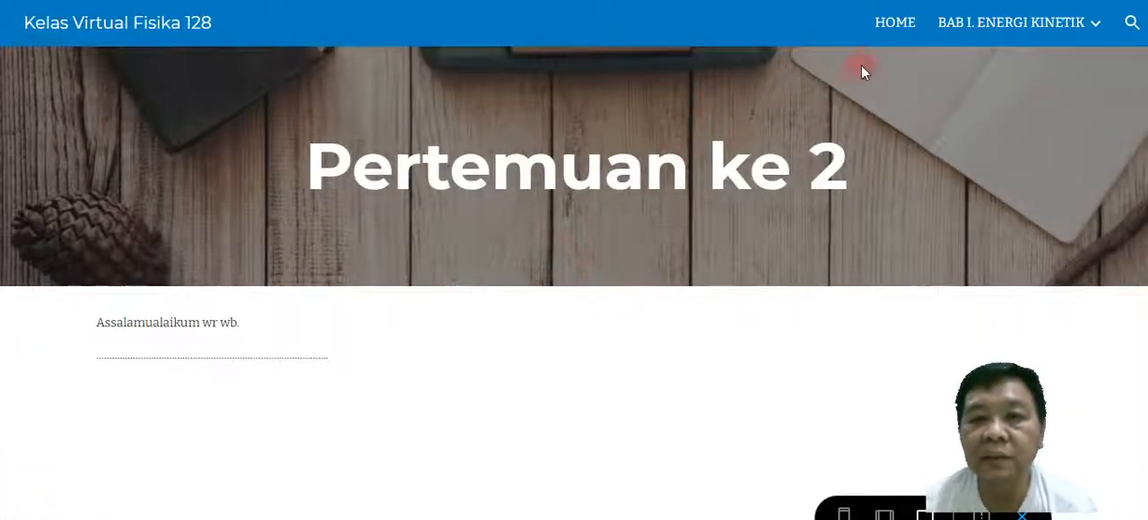
pyautogui.moveTo(966, 30)
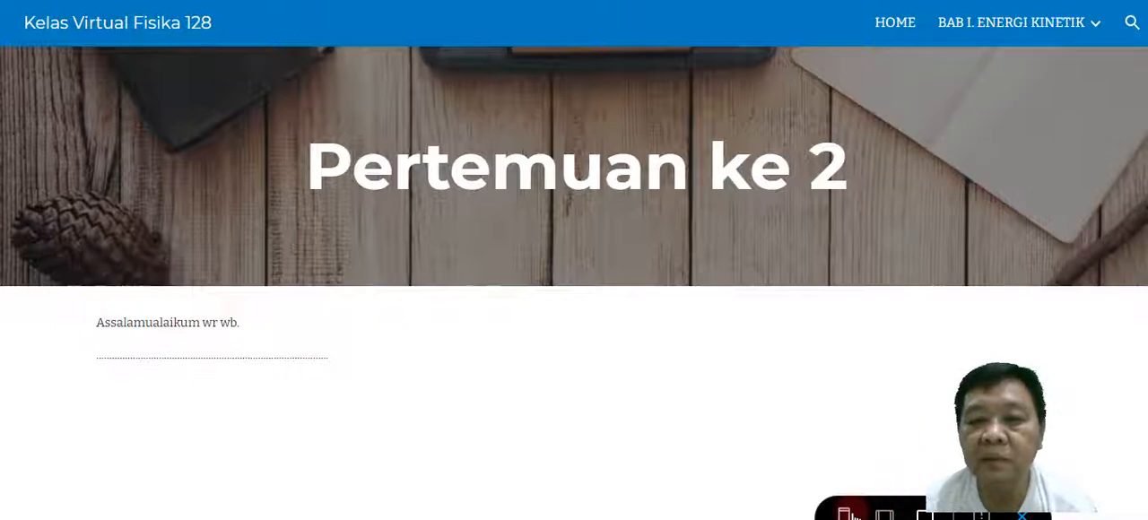
pyautogui.click(844, 514)
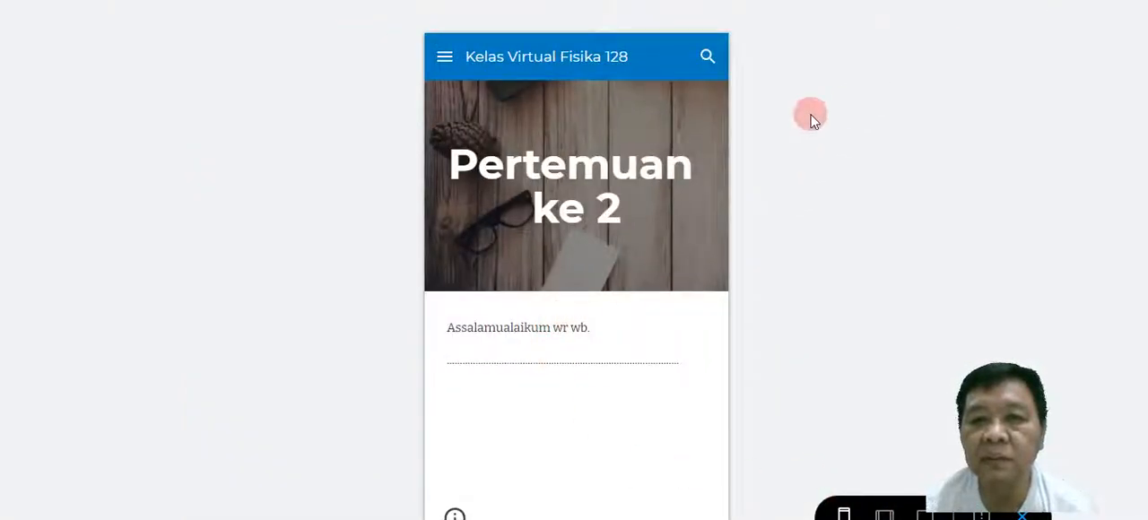
pyautogui.click(445, 62)
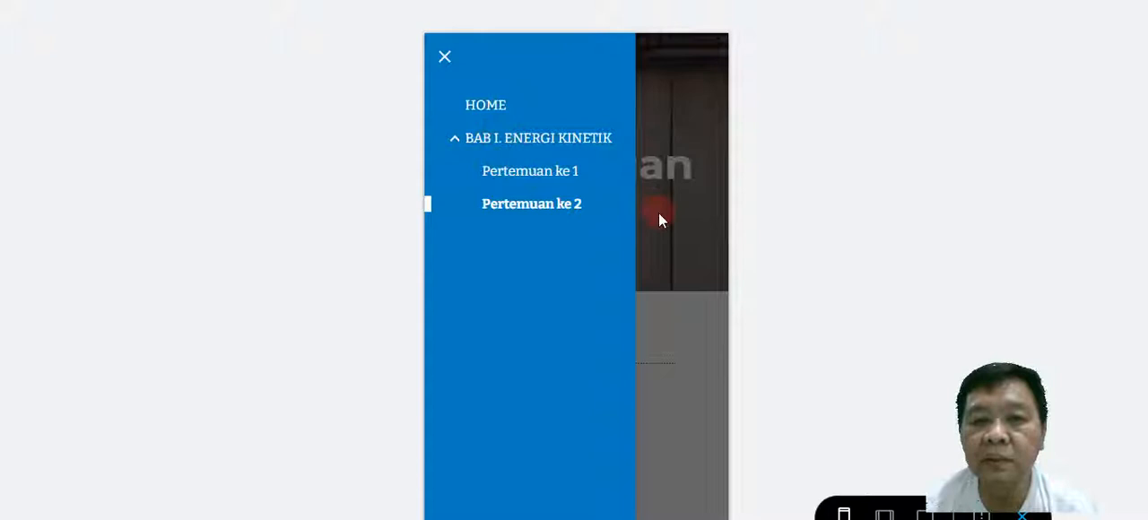
pyautogui.click(444, 60)
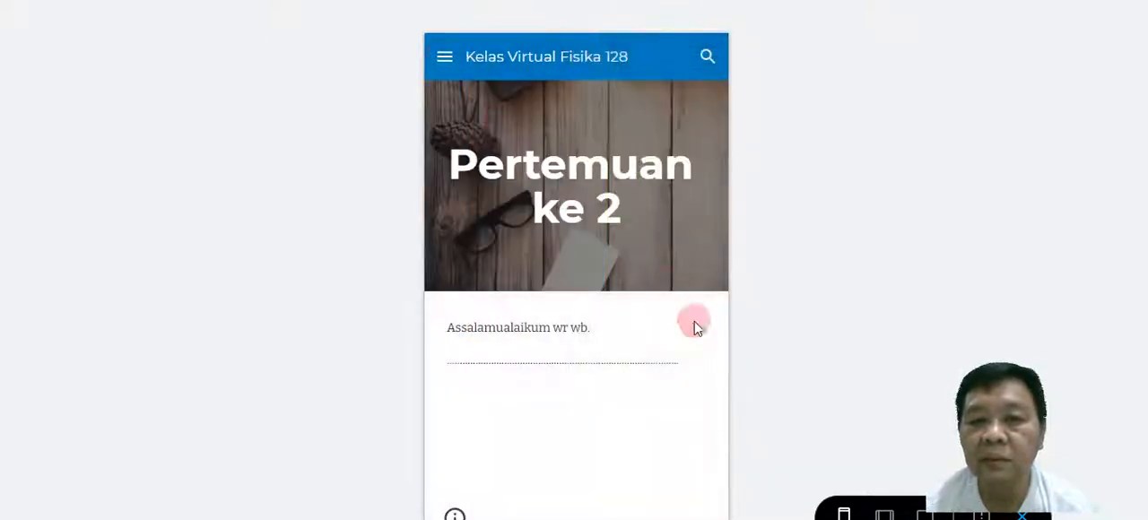
# Switch the preview to tablet size and view the HOME, Pertemuan ke 1 and Pertemuan ke 2 pages through the site's navigation.
pyautogui.click(886, 513)
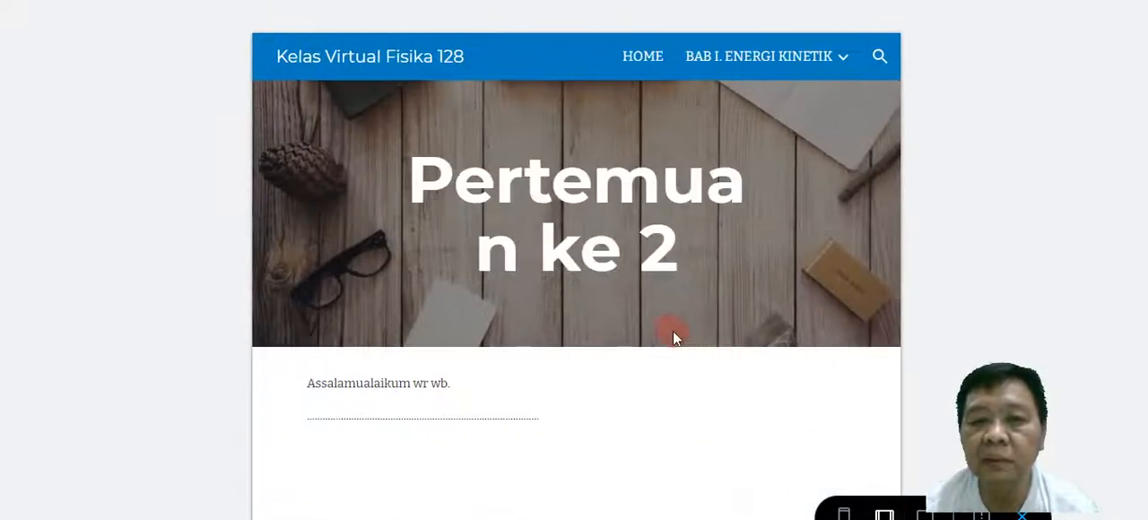
pyautogui.moveTo(795, 65)
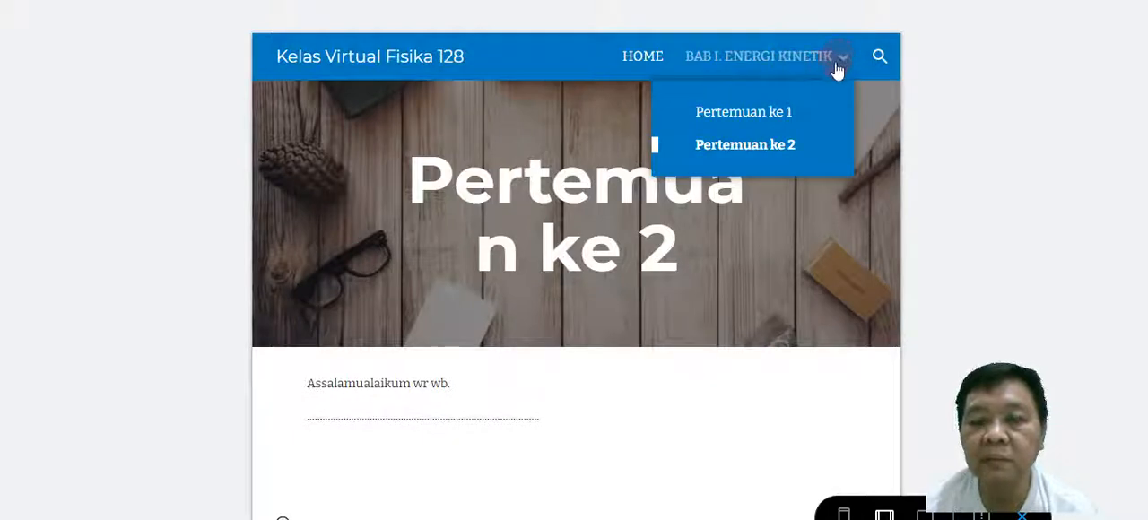
pyautogui.click(642, 57)
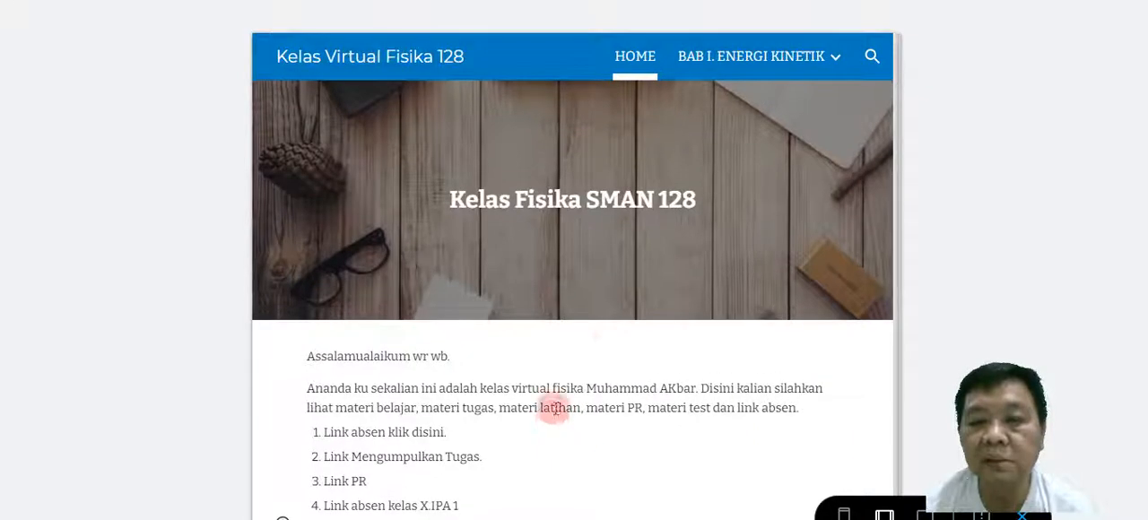
pyautogui.moveTo(807, 56)
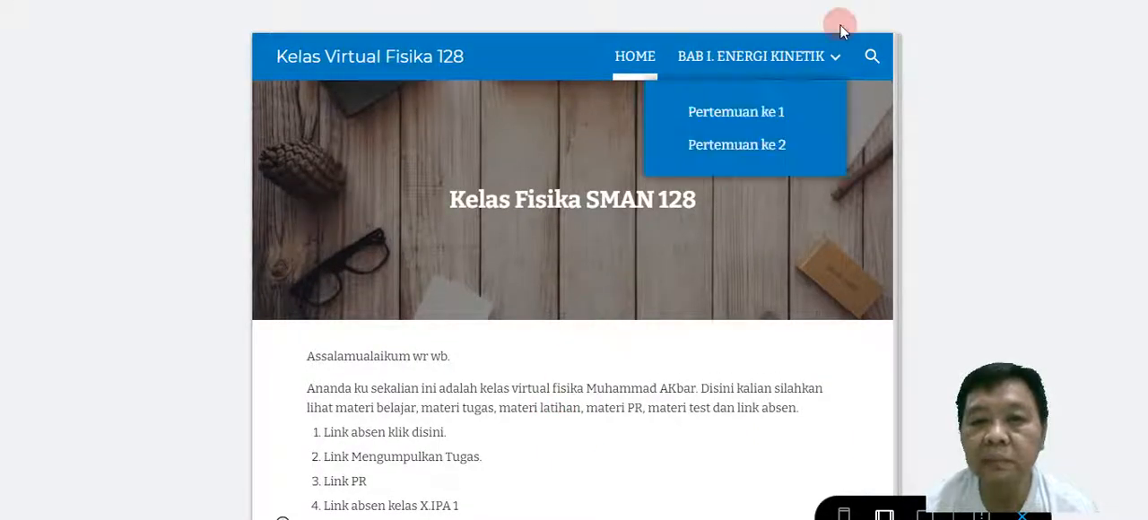
pyautogui.click(768, 113)
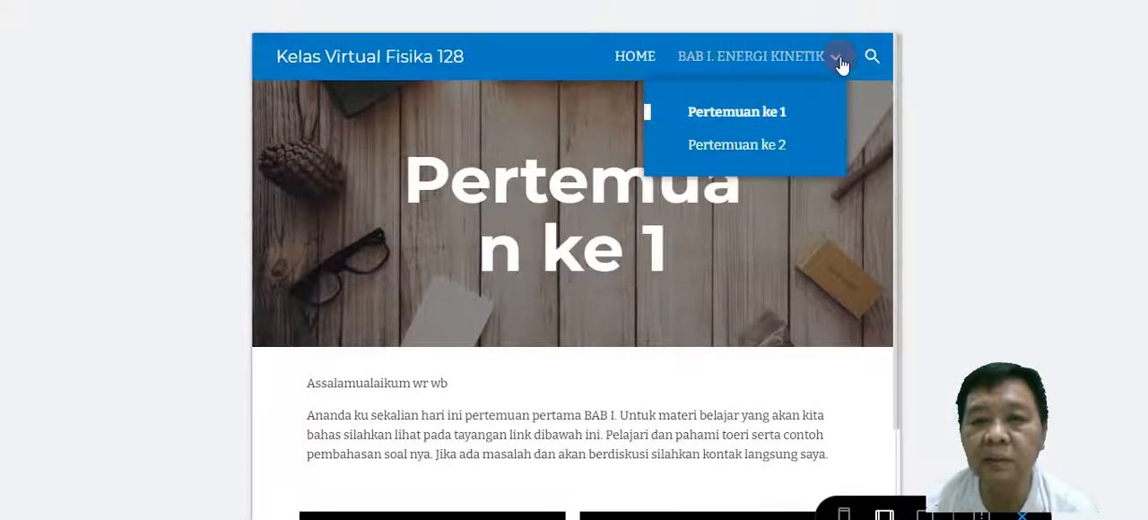
pyautogui.click(836, 58)
pyautogui.click(835, 58)
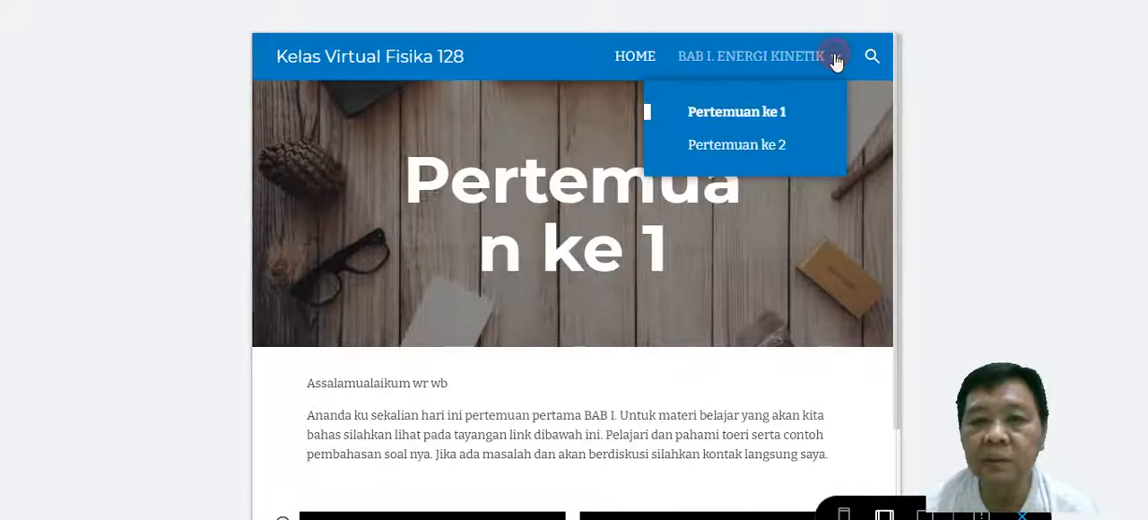
pyautogui.click(768, 149)
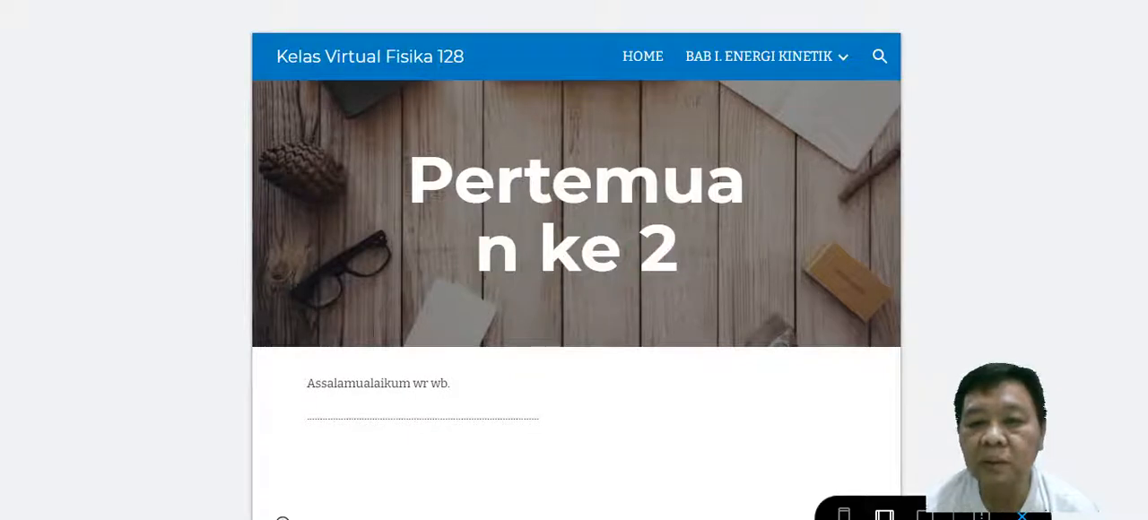
# Preview the site at large-screen size, view the HOME page and the meeting subpages, and exit the preview.
pyautogui.click(933, 514)
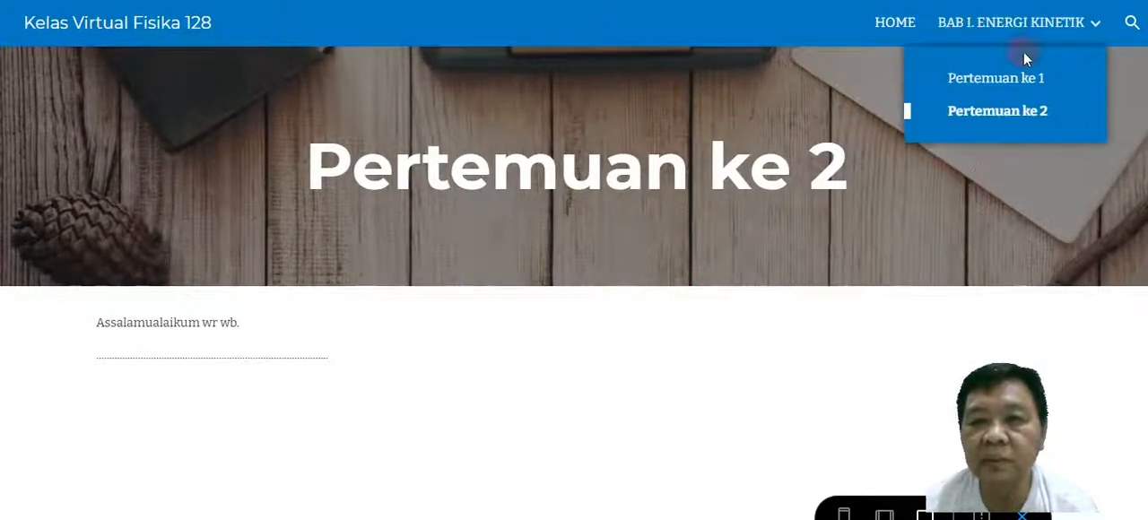
pyautogui.click(901, 24)
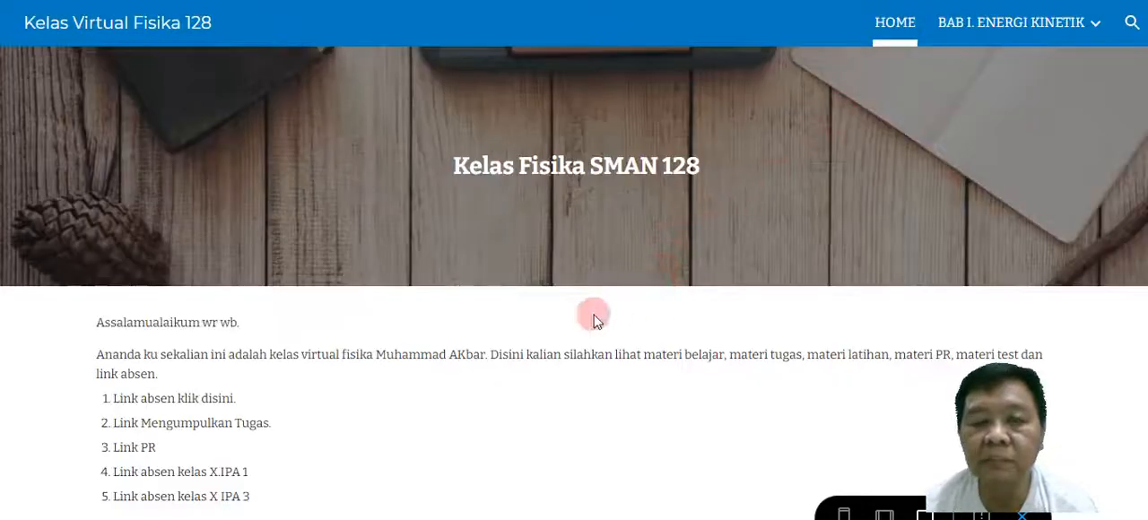
pyautogui.moveTo(1072, 31)
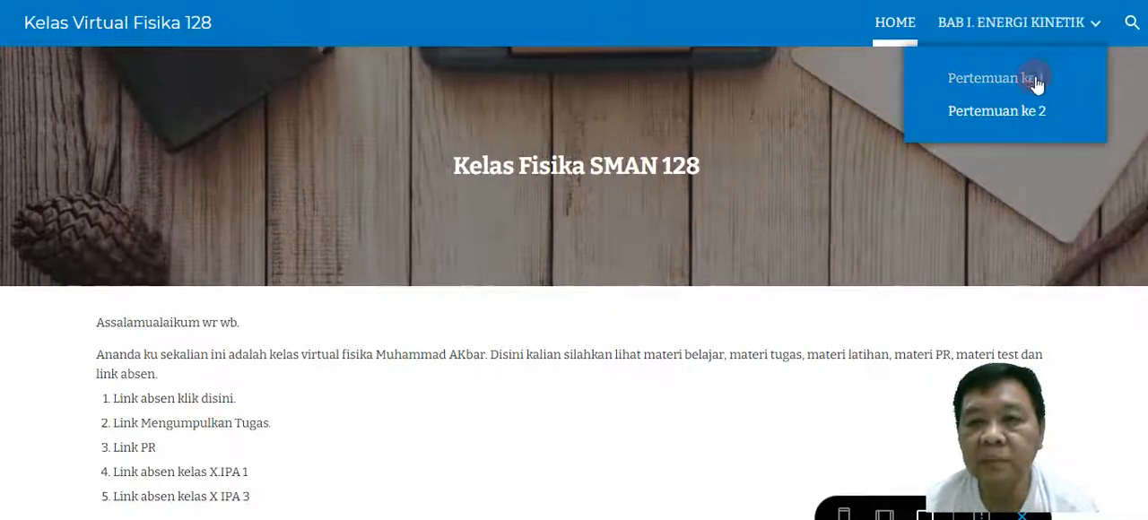
pyautogui.click(1036, 83)
pyautogui.moveTo(1079, 30)
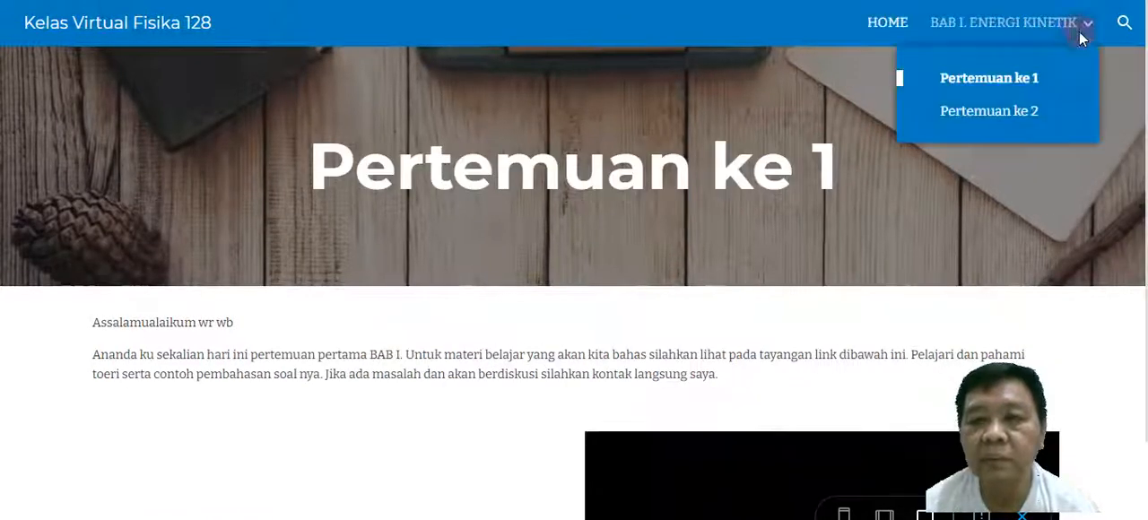
pyautogui.click(1027, 111)
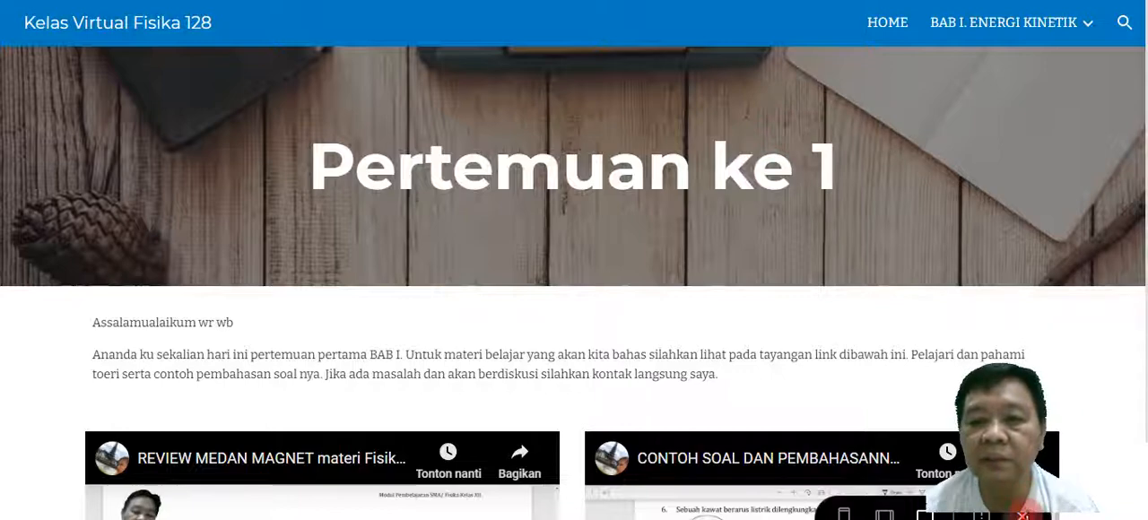
pyautogui.click(1023, 515)
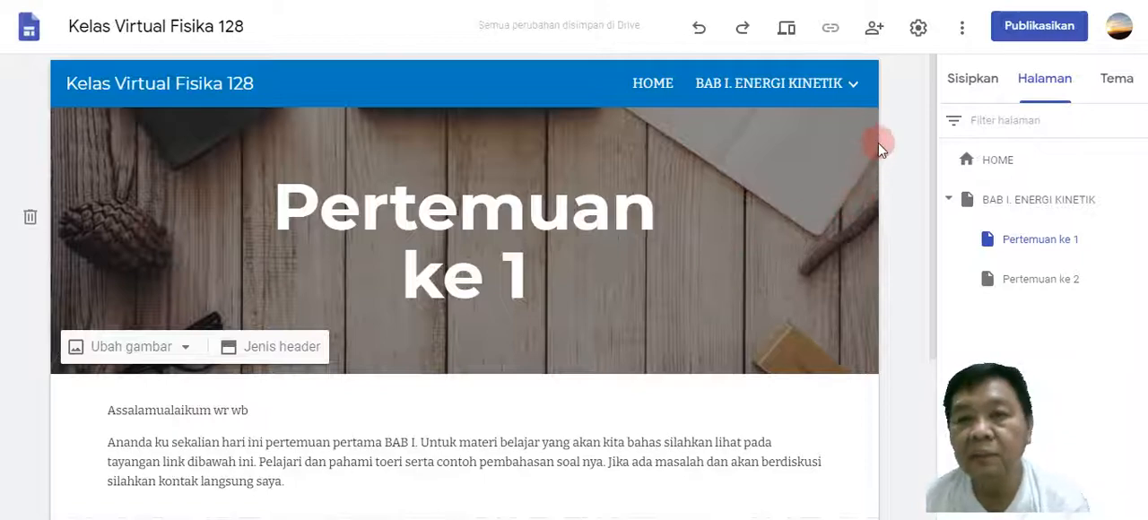
# Look over the site's sharing options, its navigation settings and the additional site options without changing anything.
pyautogui.click(875, 30)
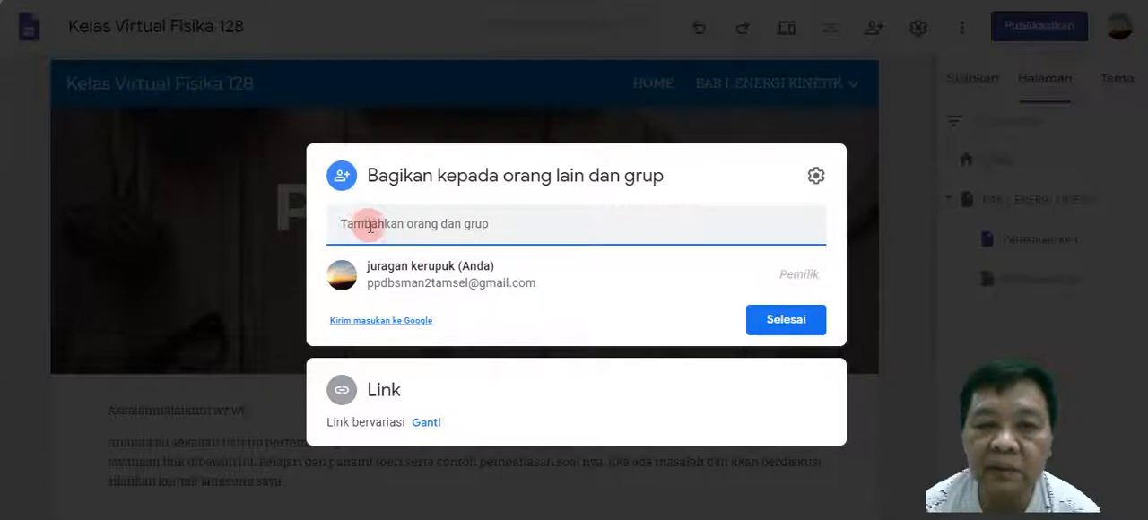
pyautogui.click(799, 328)
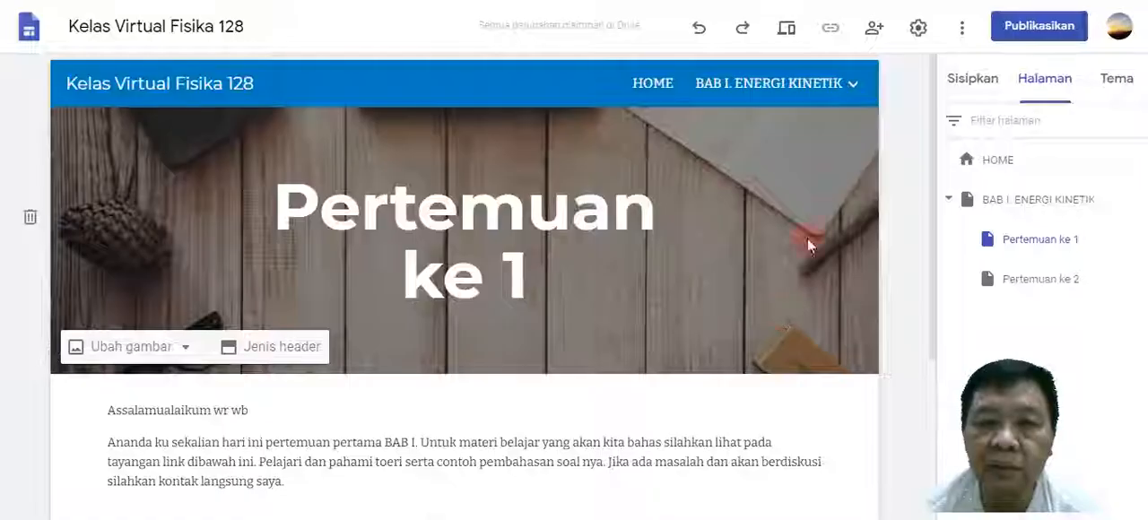
pyautogui.click(921, 33)
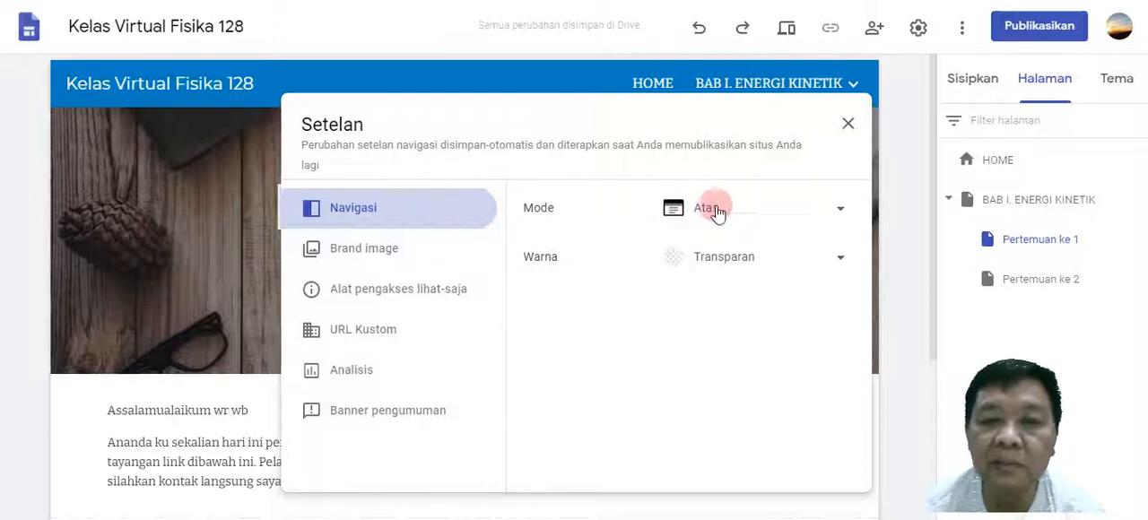
pyautogui.click(848, 123)
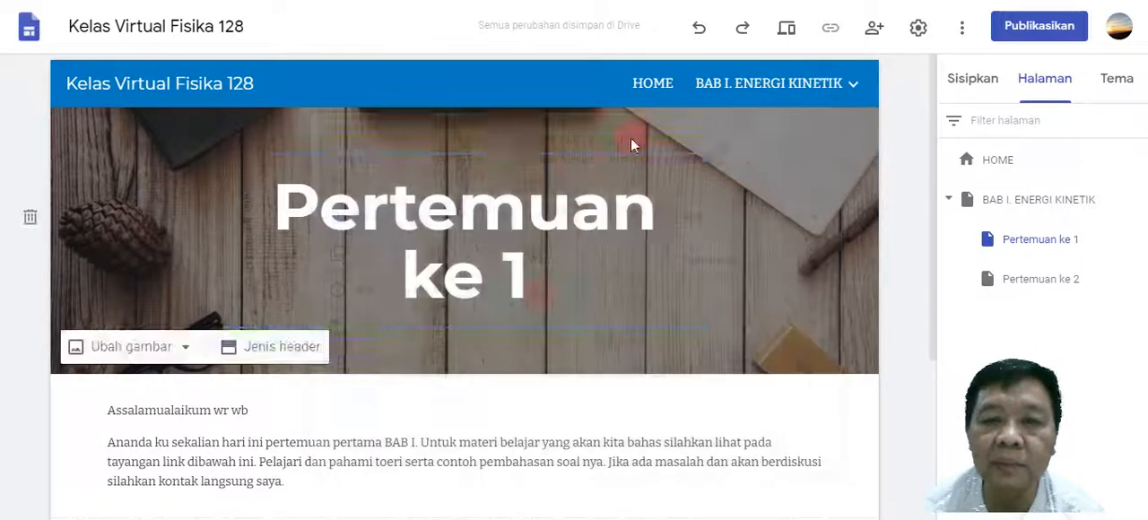
pyautogui.click(961, 34)
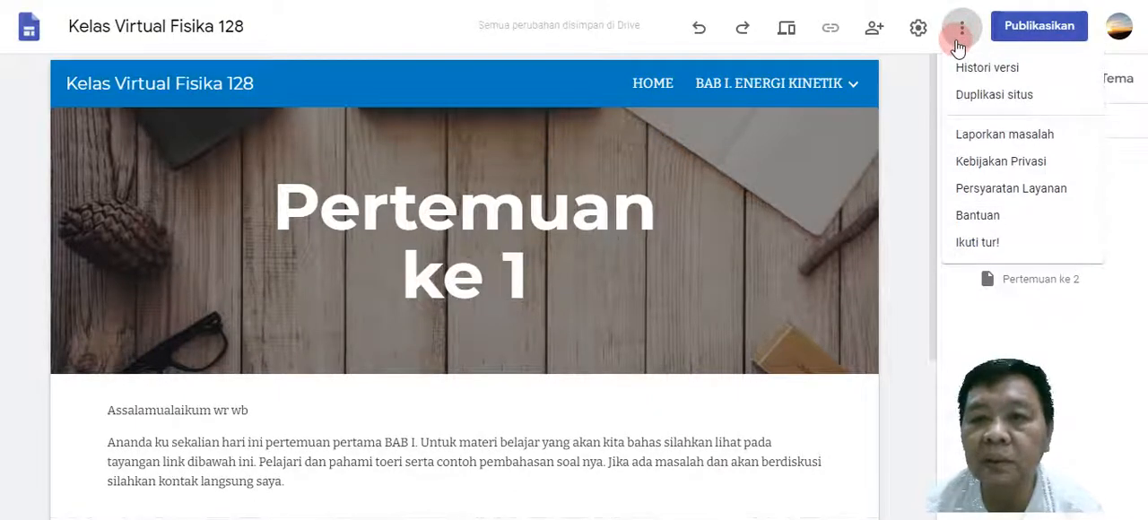
pyautogui.click(961, 31)
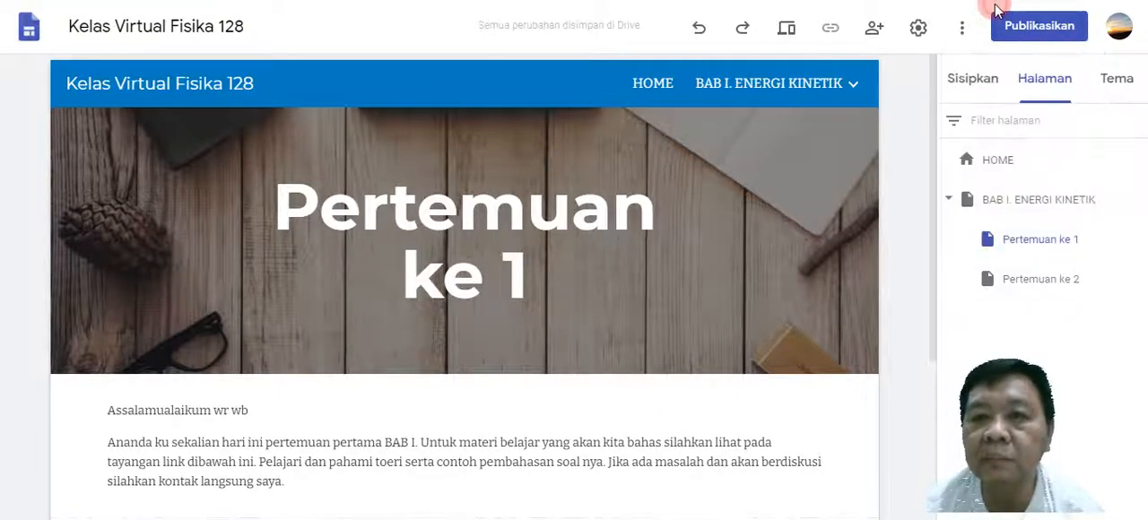
# Publish the site with the web address kelas-virtual-fisika-128, and review it for unpublished changes.
pyautogui.click(1040, 27)
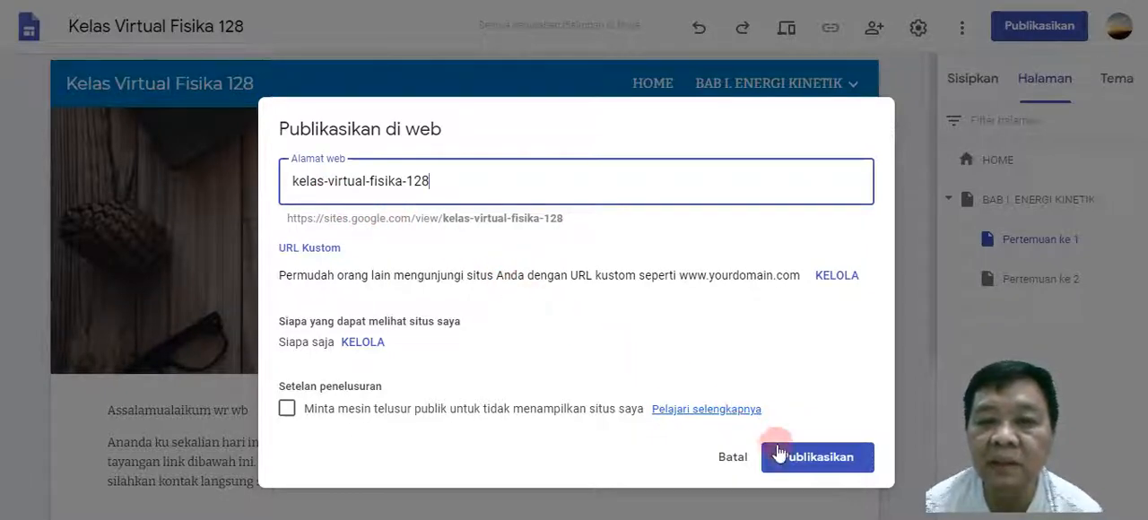
pyautogui.click(805, 462)
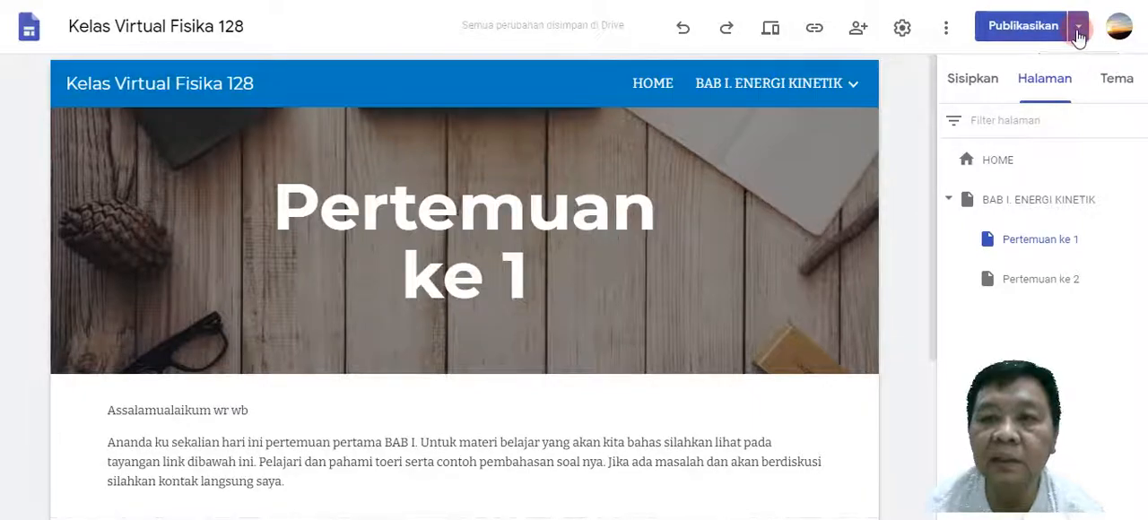
pyautogui.click(1044, 36)
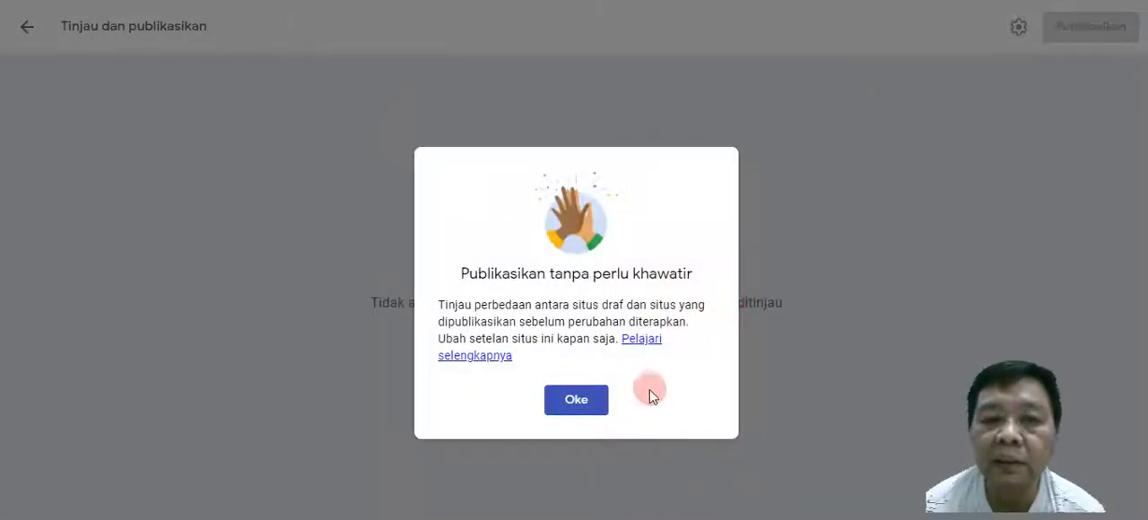
pyautogui.click(588, 403)
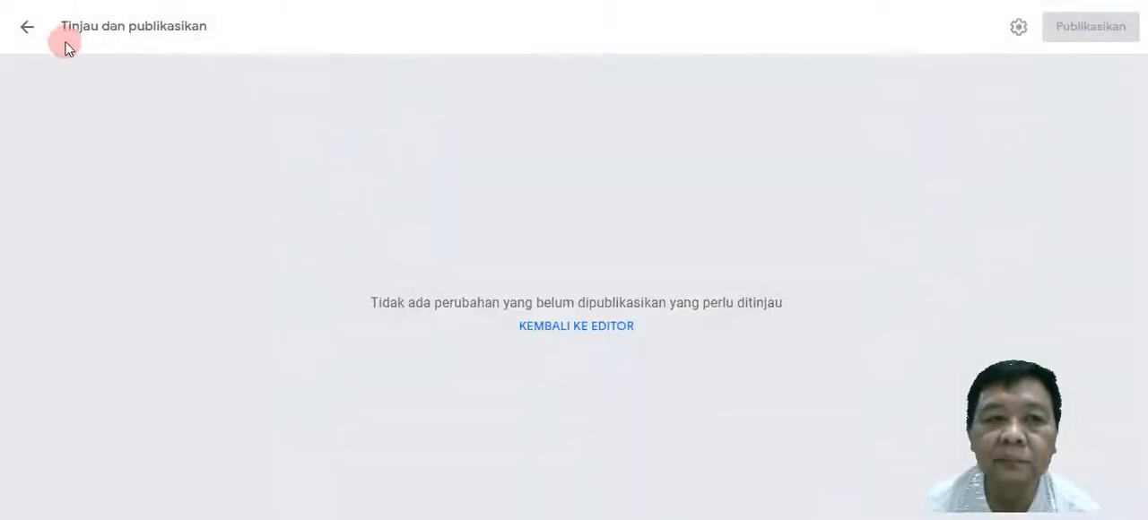
pyautogui.click(27, 27)
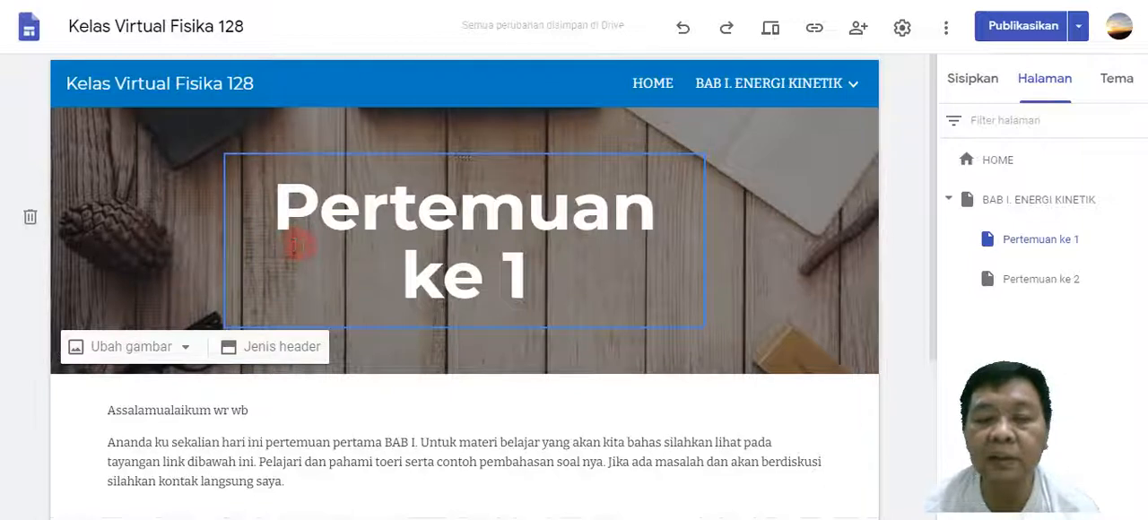
# Check the published site's link, and look over the Pertemuan ke 1 page and the BAB I. ENERGI KINETIK navigation entry.
pyautogui.click(817, 38)
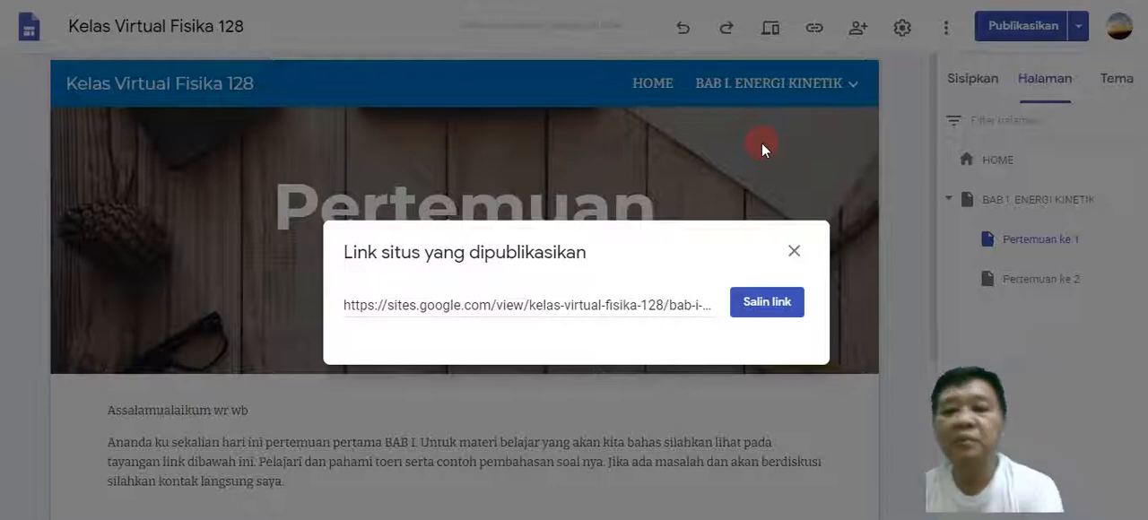
pyautogui.click(793, 254)
pyautogui.scroll(-3, 802, 254)
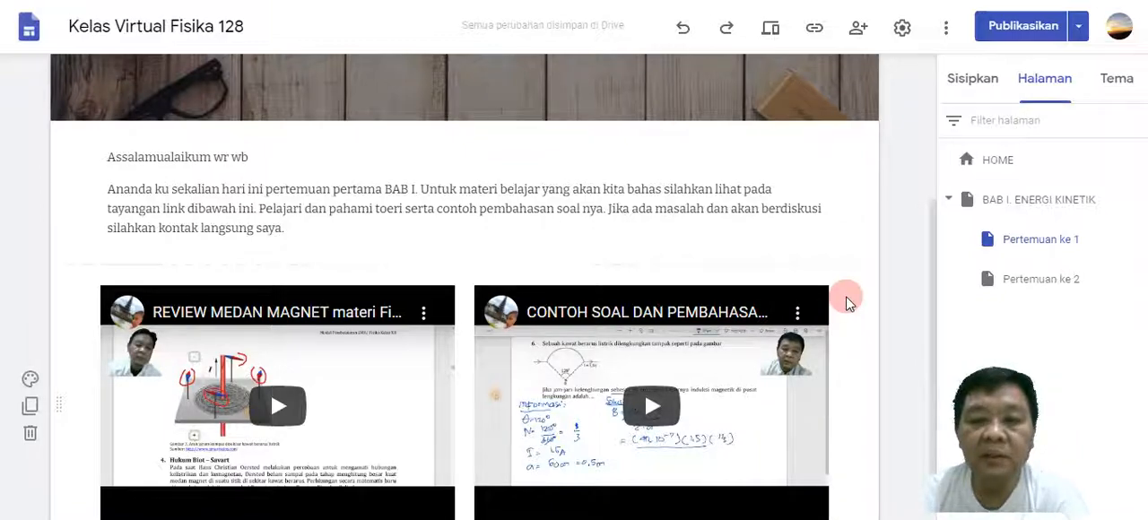
pyautogui.scroll(2, 821, 283)
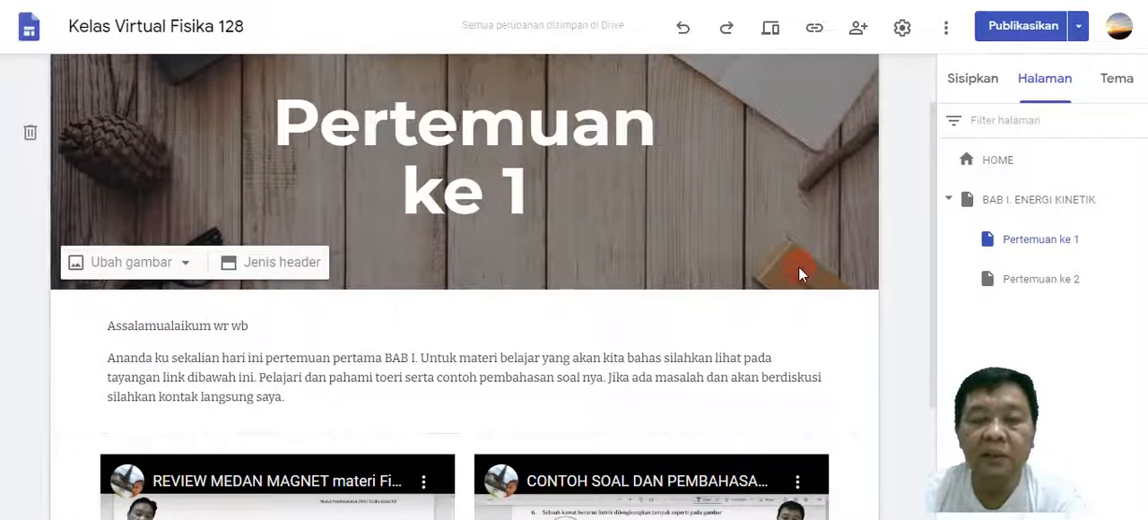
pyautogui.scroll(1, 798, 267)
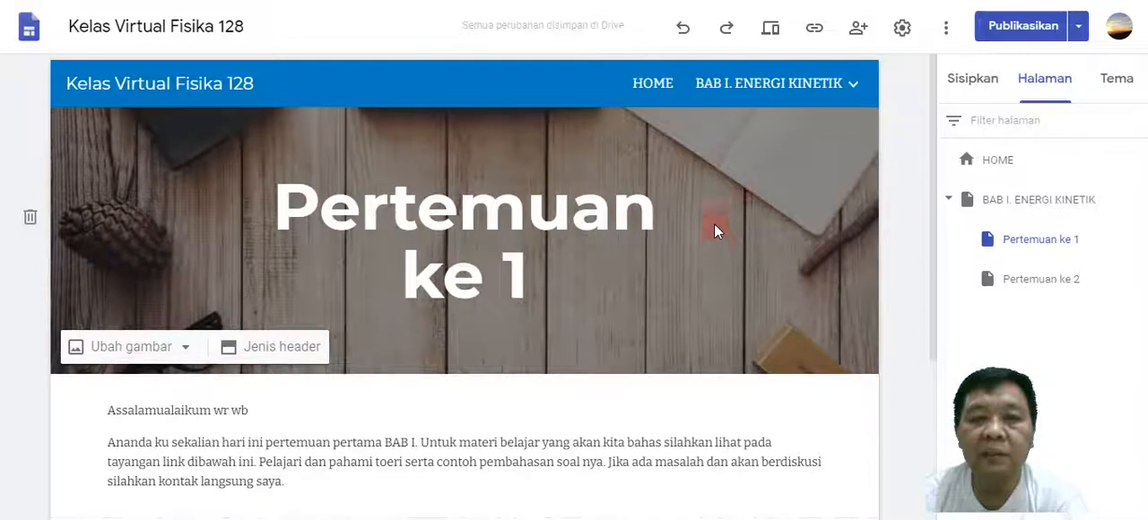
pyautogui.moveTo(779, 105)
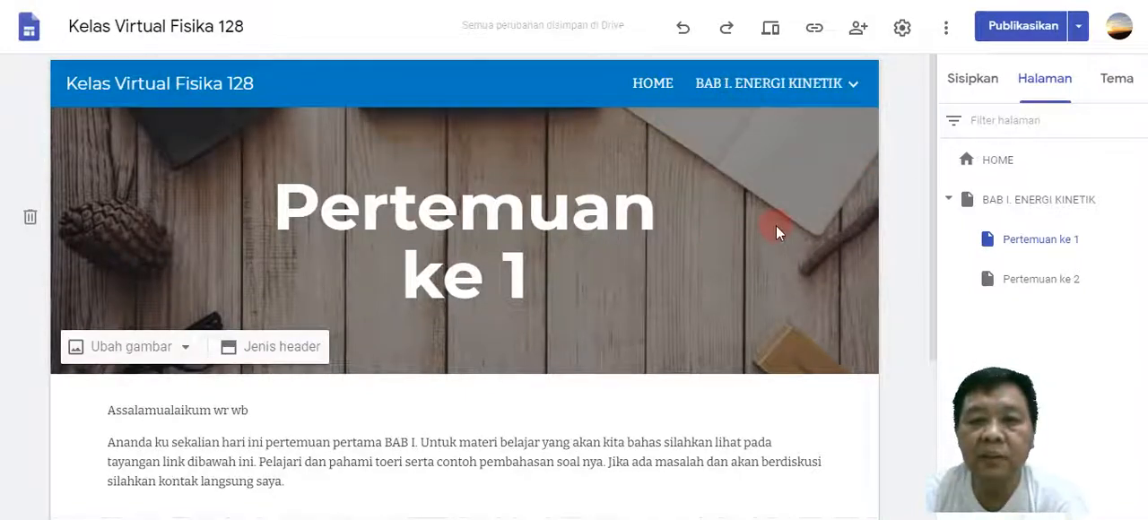
pyautogui.moveTo(830, 103)
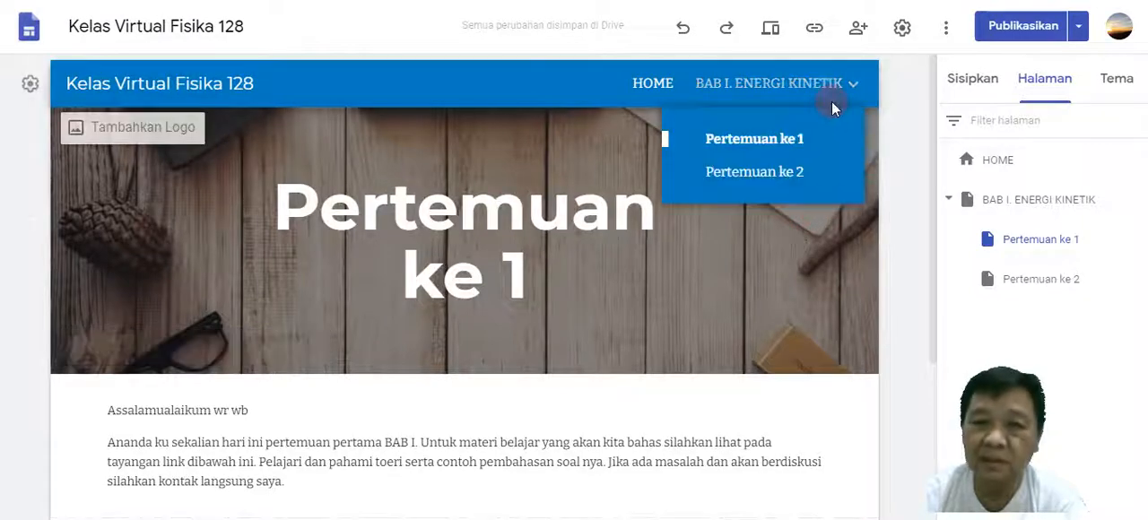
# Duplicate the HOME page and name the copy BAB II. ENERGI MEKANIK.
pyautogui.click(1041, 83)
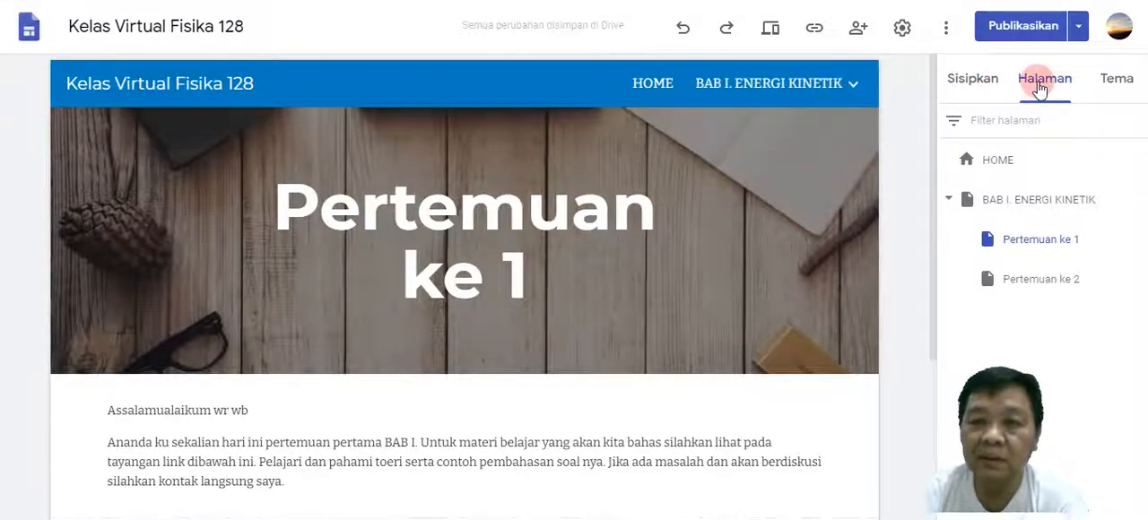
pyautogui.click(1039, 89)
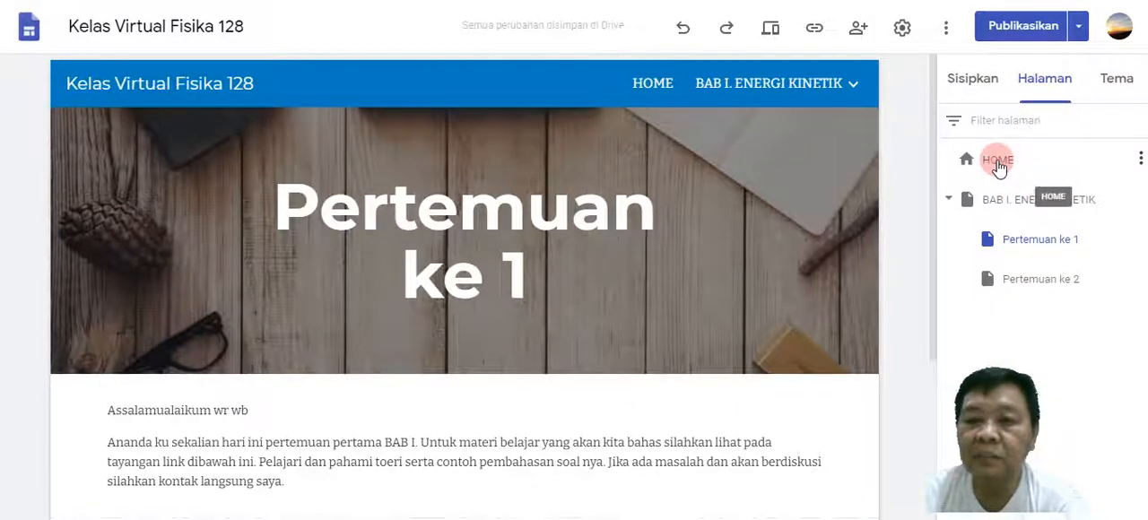
pyautogui.click(1141, 161)
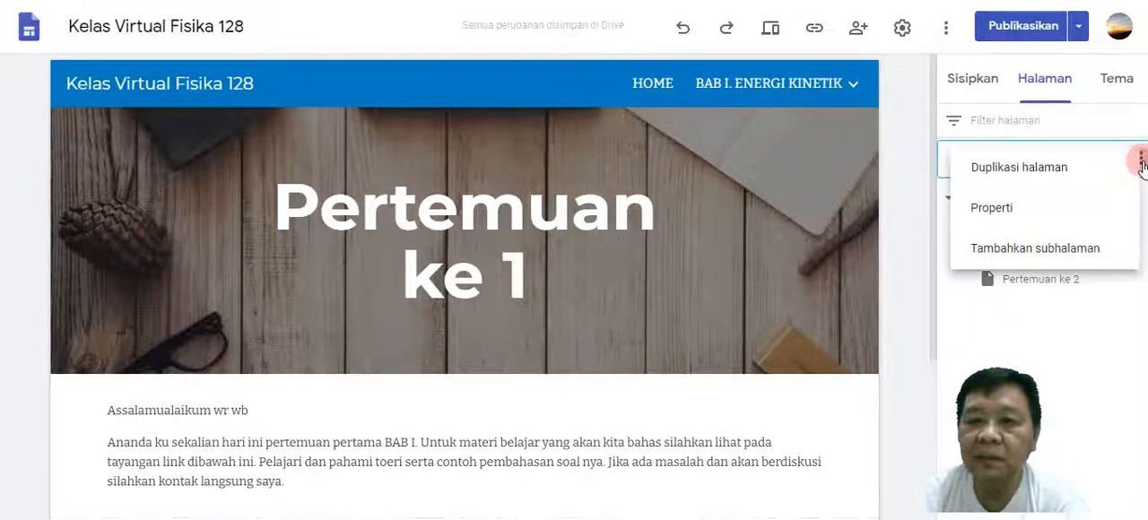
pyautogui.click(1045, 171)
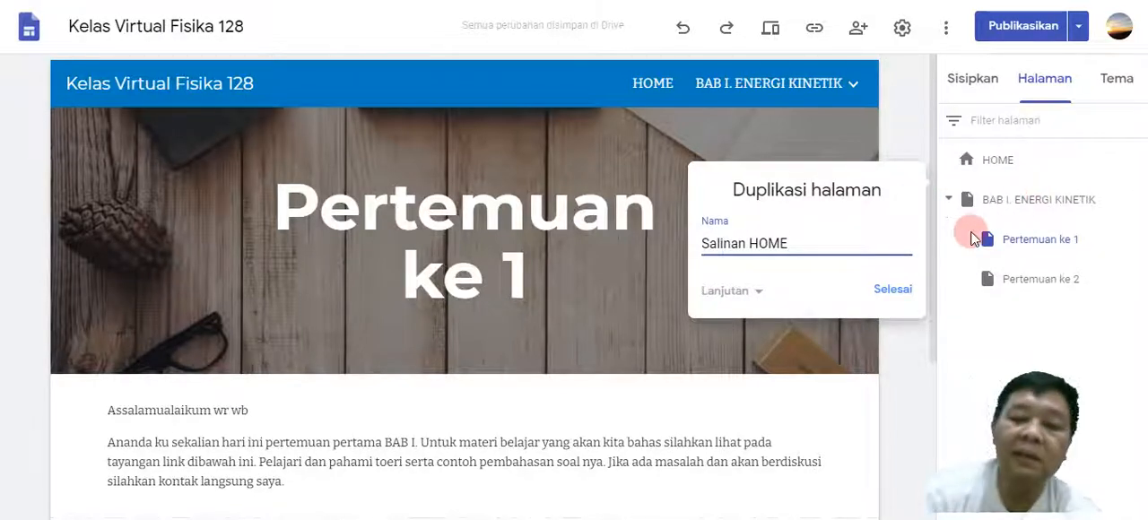
pyautogui.press('BackSpace')
pyautogui.press('BackSpace')
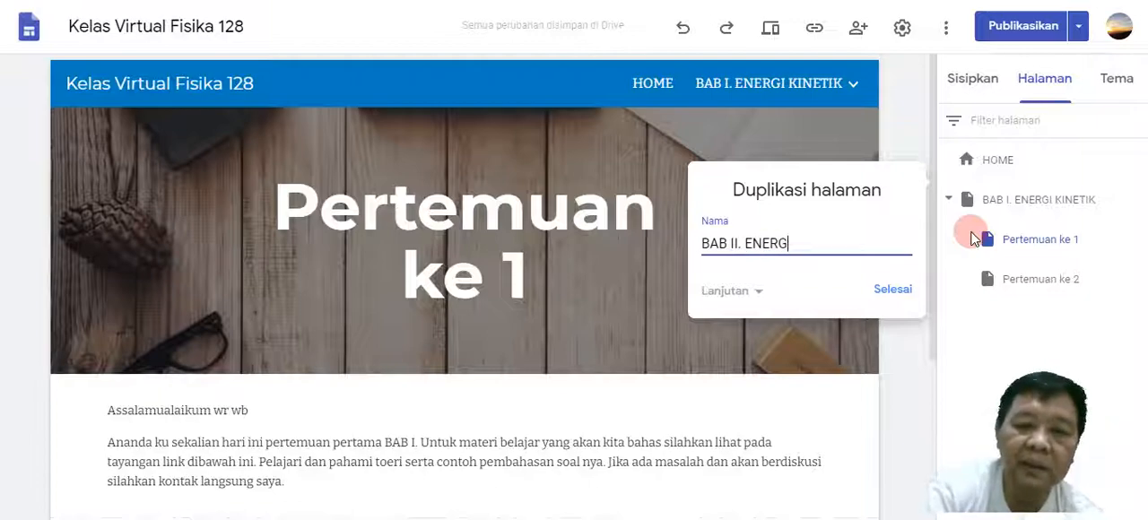
pyautogui.write('MEKANIK')
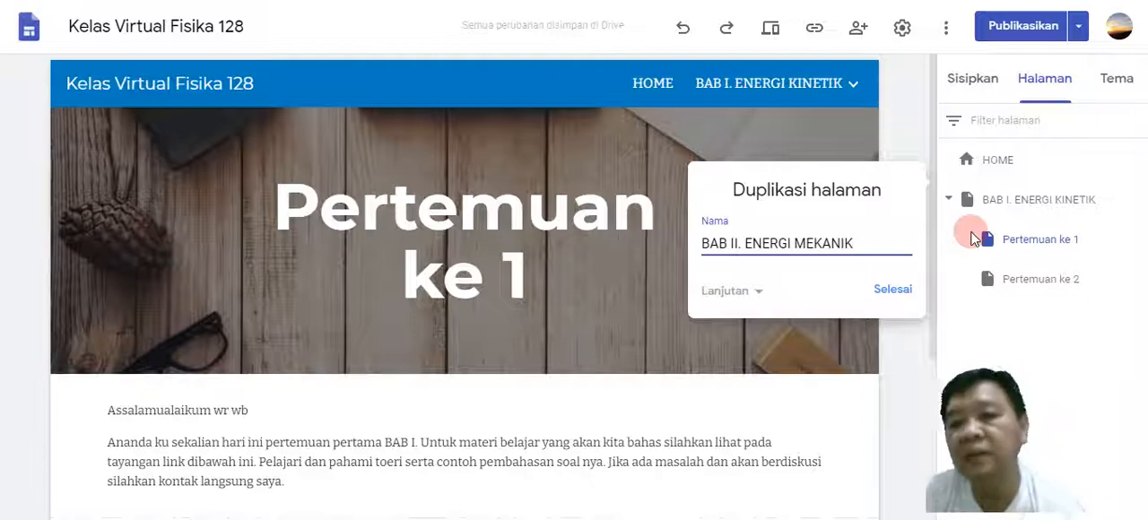
pyautogui.click(897, 292)
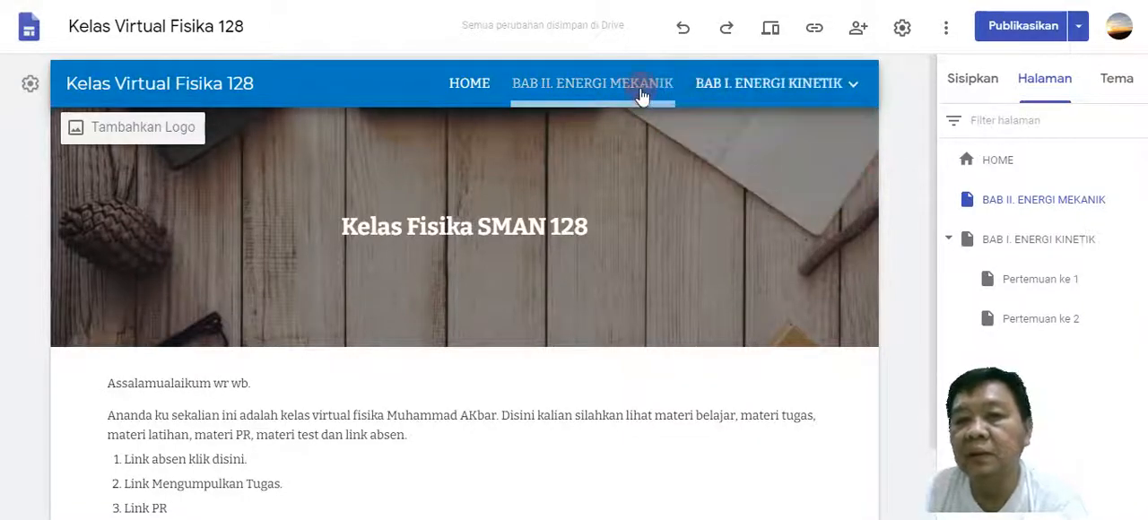
# Review and publish the site changes with the BAB II. ENERGI MEKANIK page, and check the page's published link.
pyautogui.moveTo(710, 98)
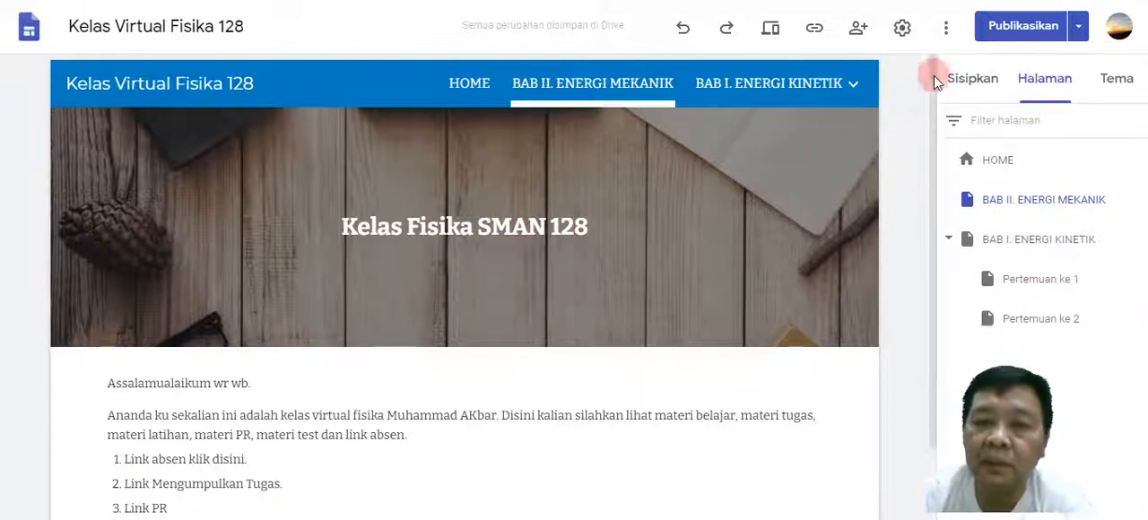
pyautogui.click(1024, 26)
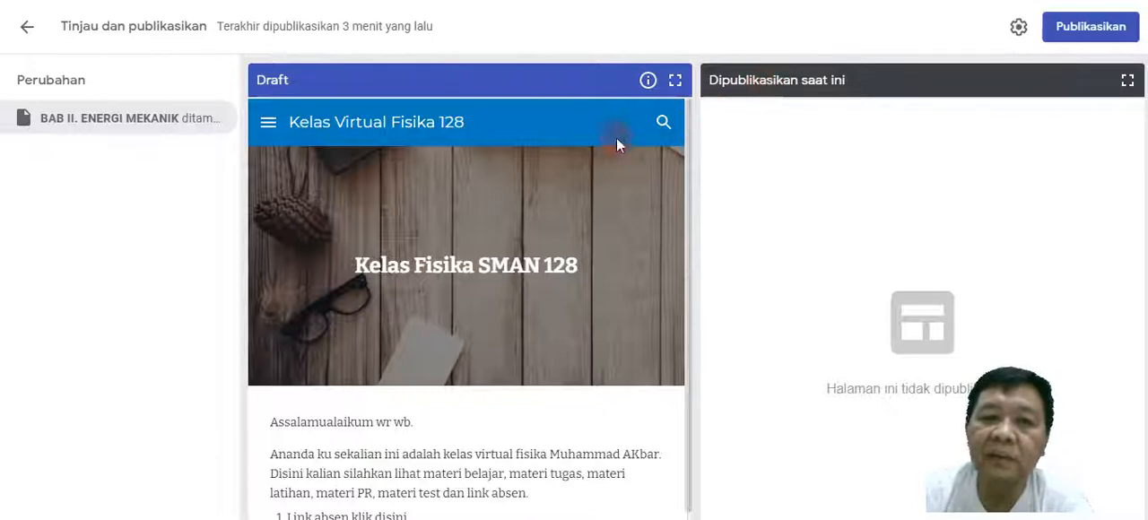
pyautogui.click(1091, 29)
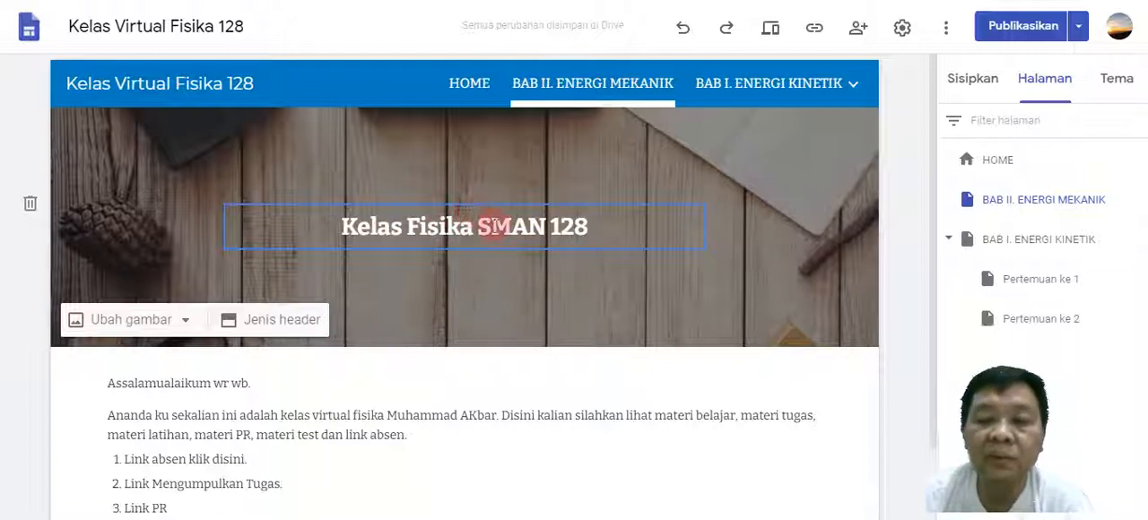
pyautogui.click(814, 30)
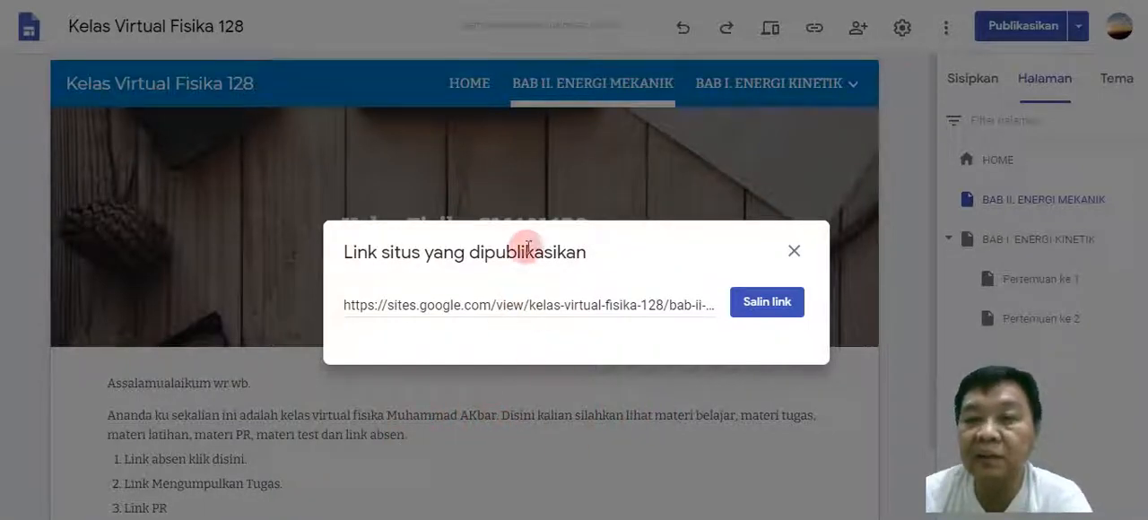
pyautogui.click(793, 252)
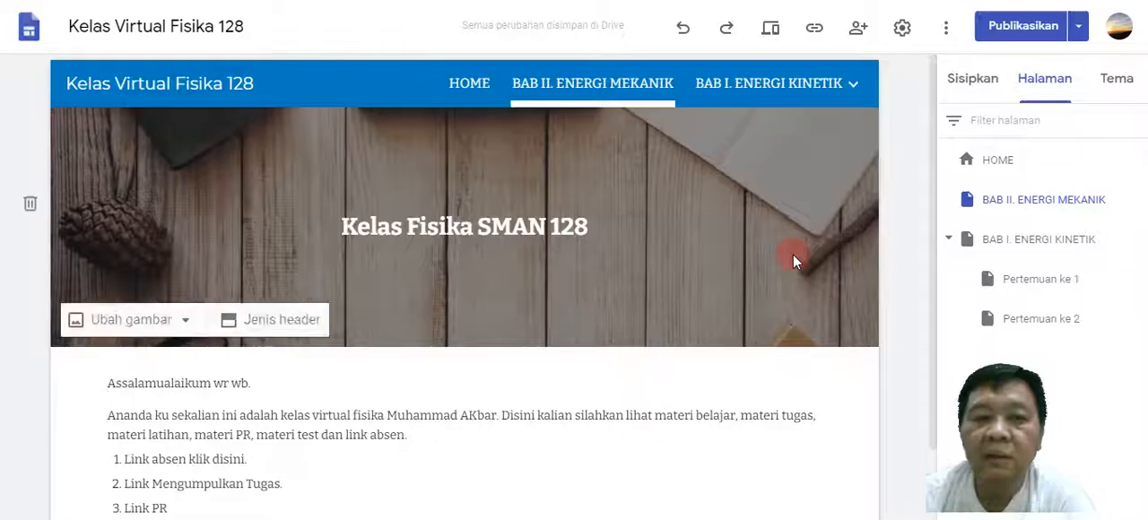